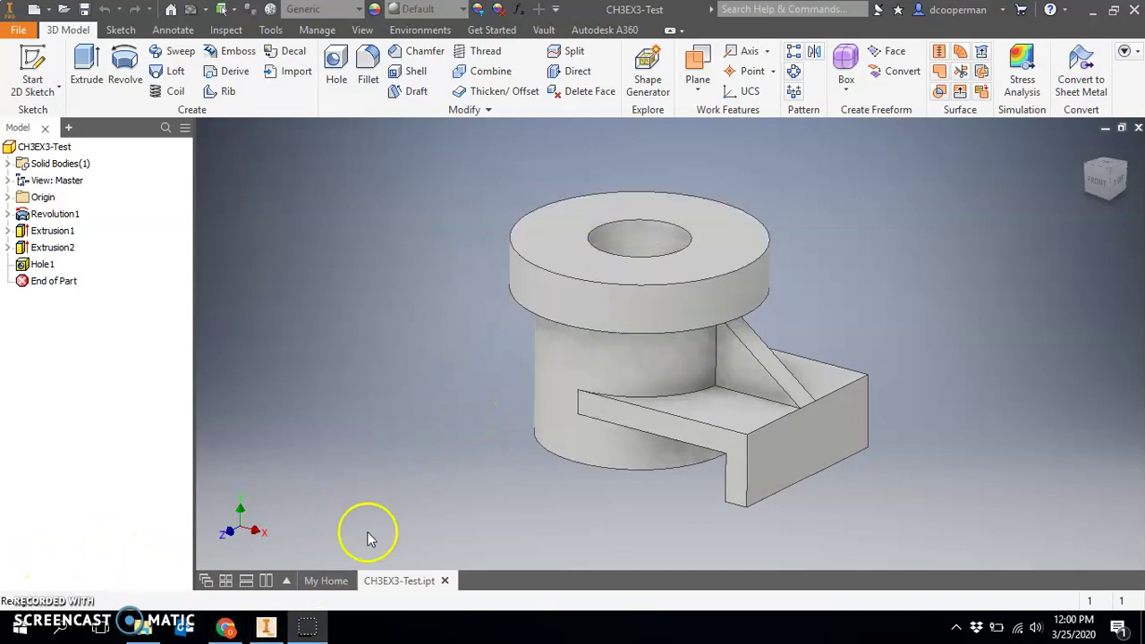
In Canvas, open the Ch3Ex3 Finished Sheet drawing (IMG_2218.jpg) and scroll through its dimensioned views.
mouse_move(225, 626)
click(253, 582)
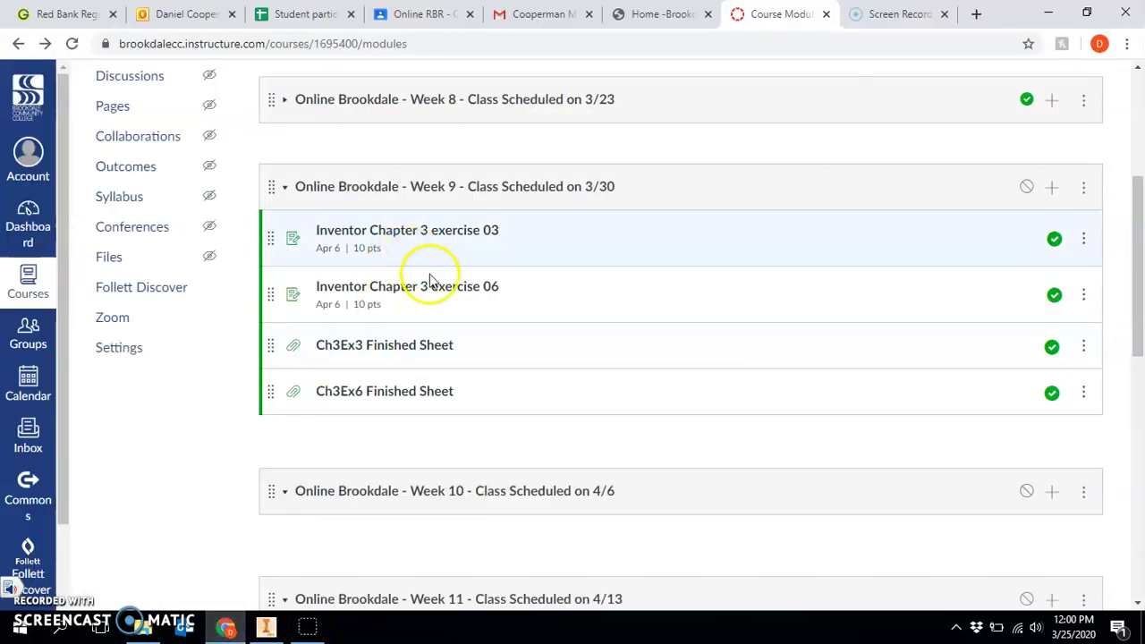
scroll(429, 279, up, 3)
scroll(428, 295, down, 1)
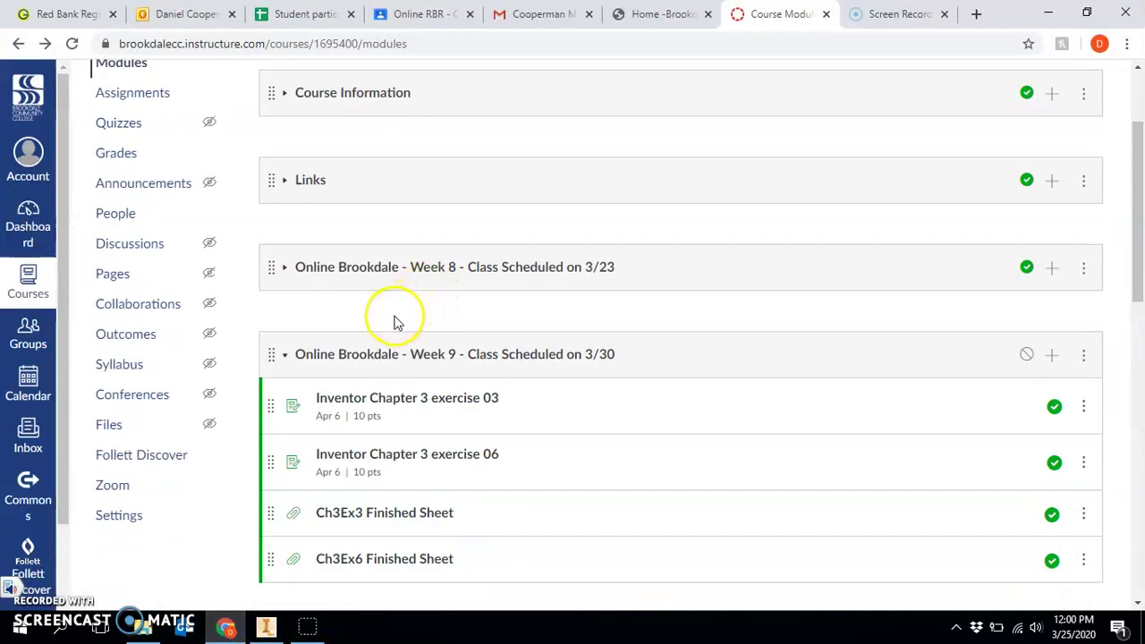
scroll(397, 322, down, 1)
click(391, 435)
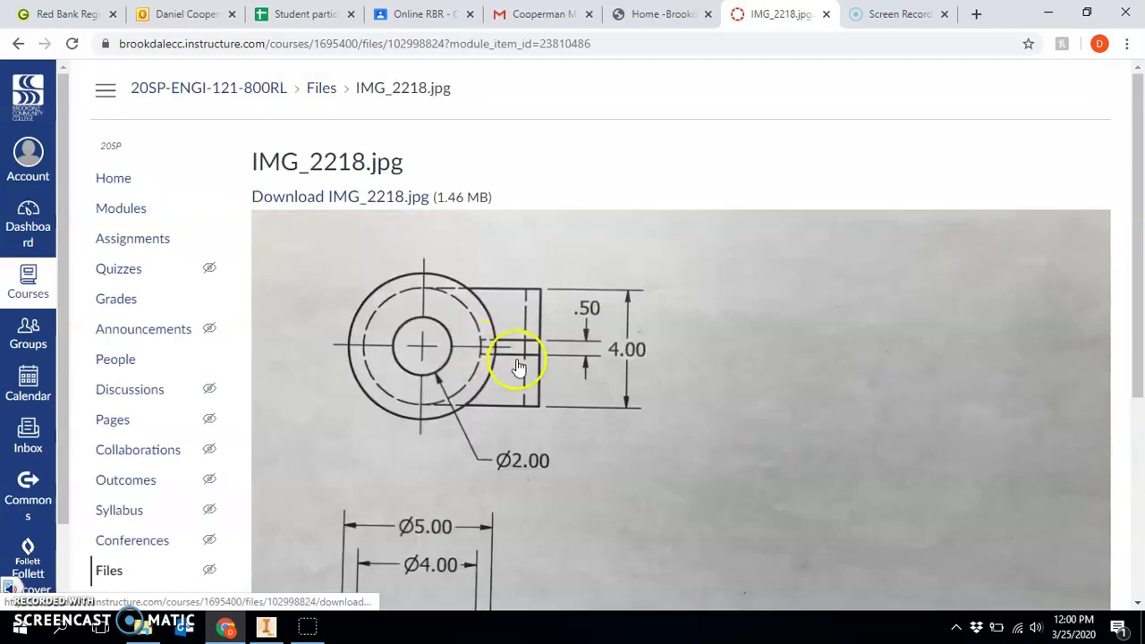
scroll(519, 366, down, 2)
scroll(555, 407, down, 1)
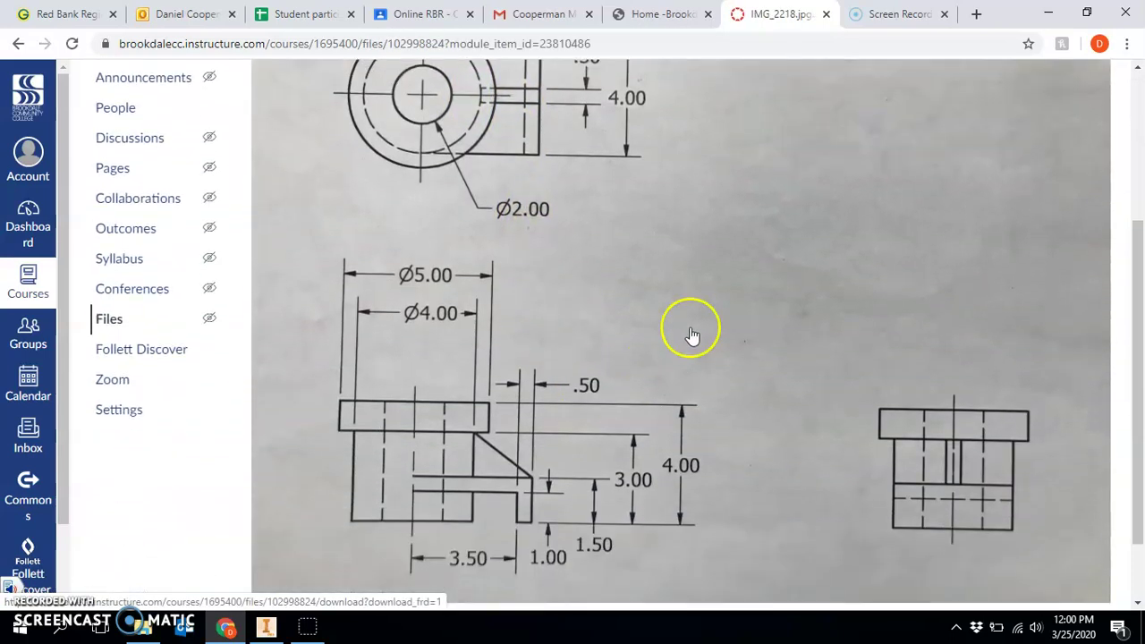
drag(1131, 351, 1140, 335)
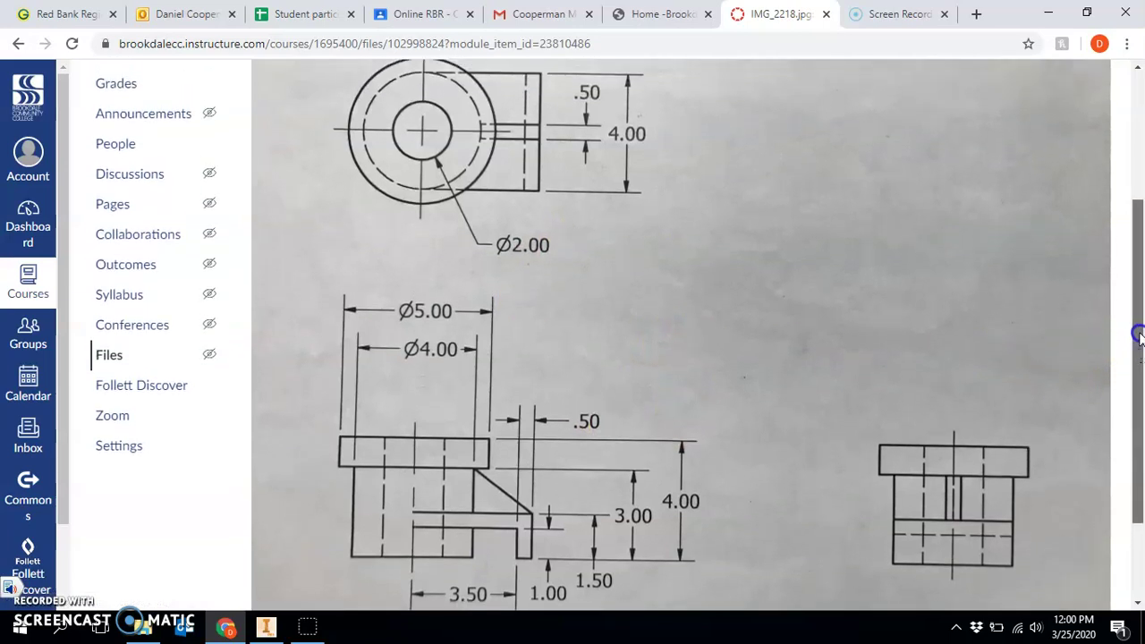
Back in Inventor, create a new part from Standard (in).ipt and start a 2D sketch showing the origin planes.
click(266, 627)
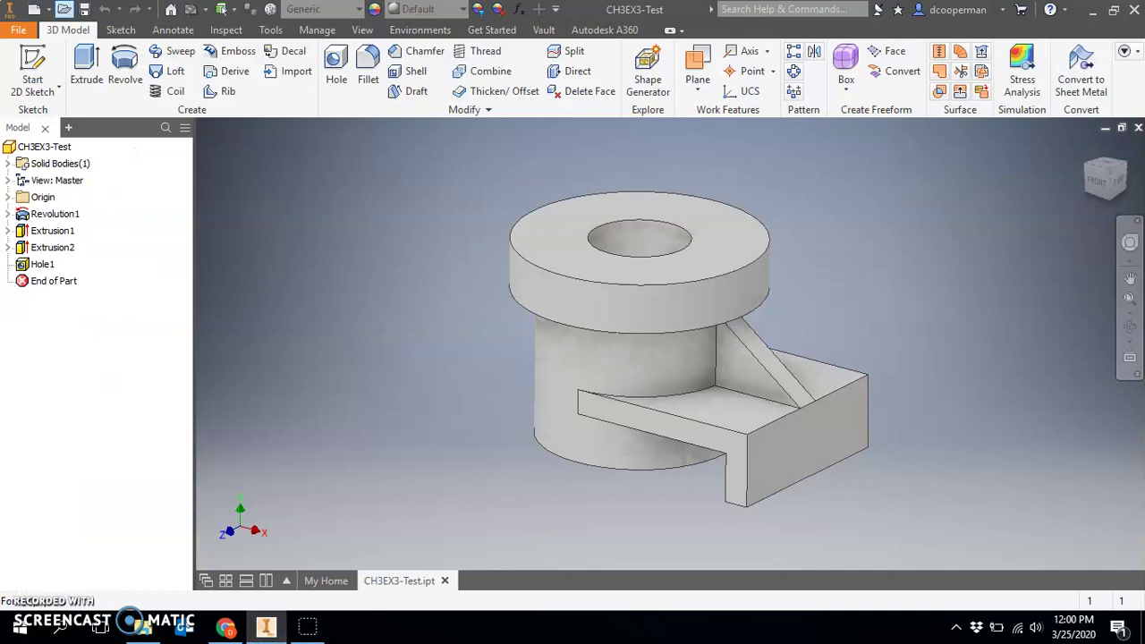
click(34, 90)
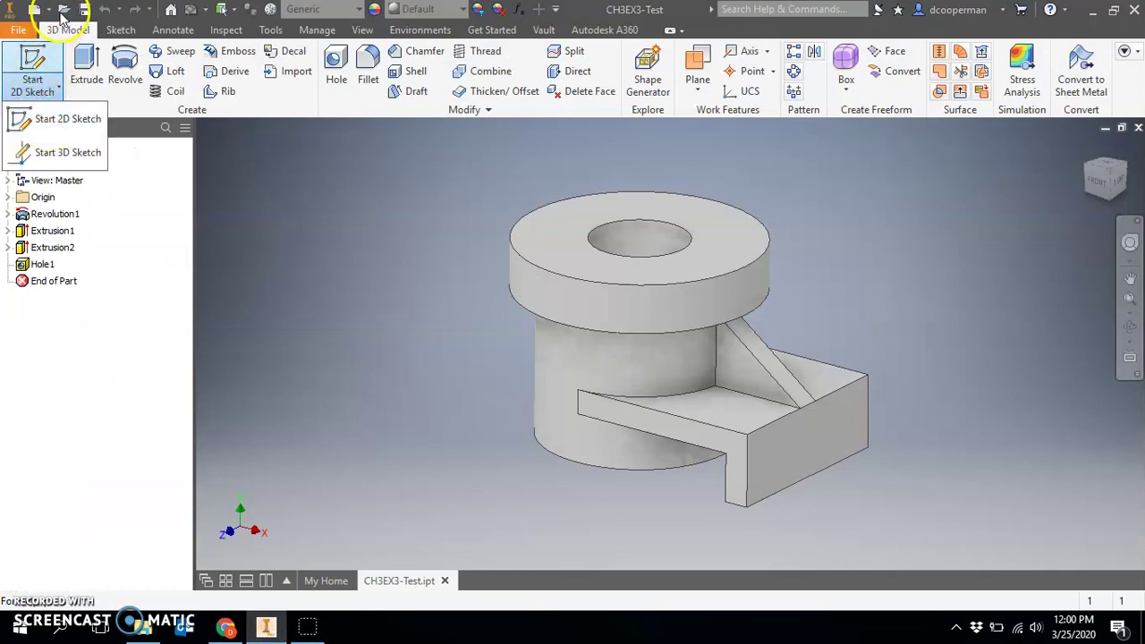
click(33, 9)
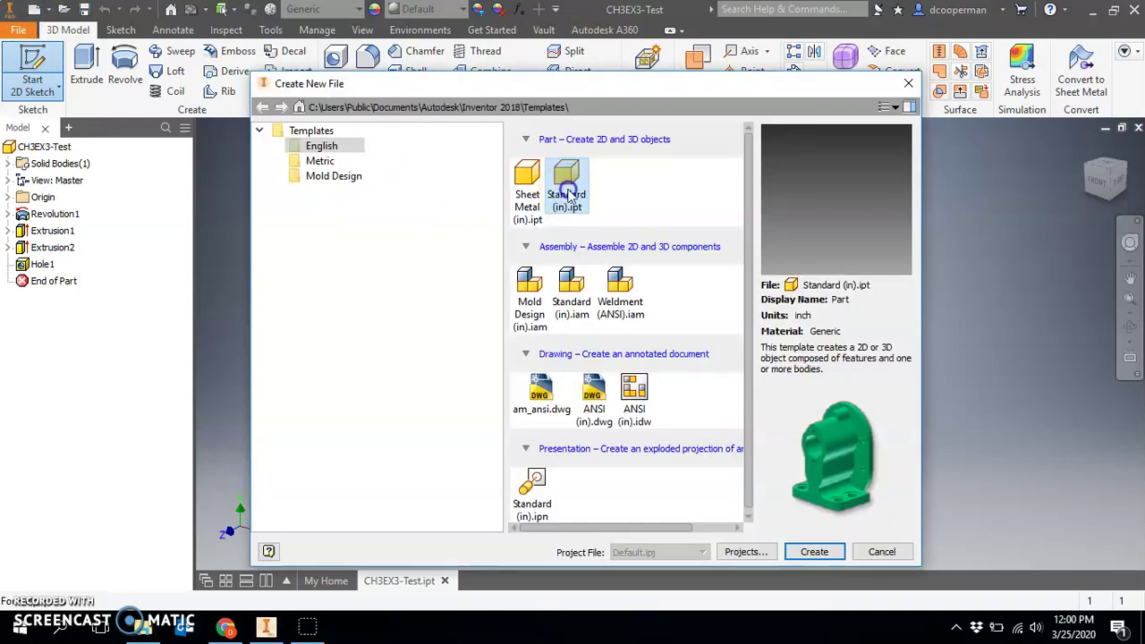
double_click(567, 191)
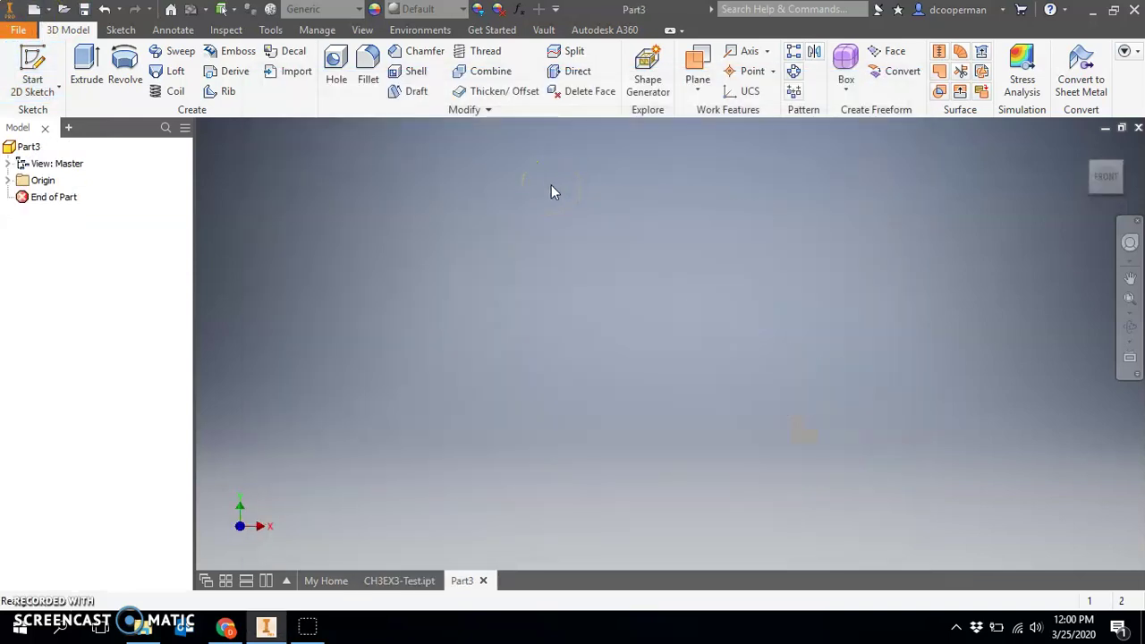
click(38, 90)
click(38, 119)
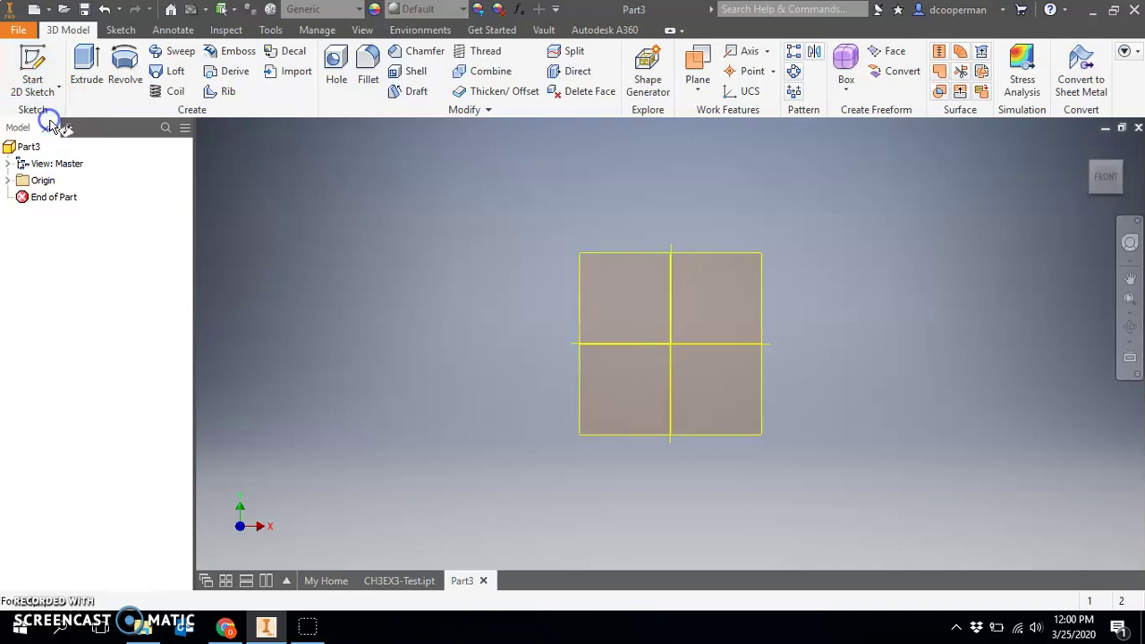
Compare the reference drawing and the finished CH3EX3-Test flange edge, then return to Part3.
click(225, 626)
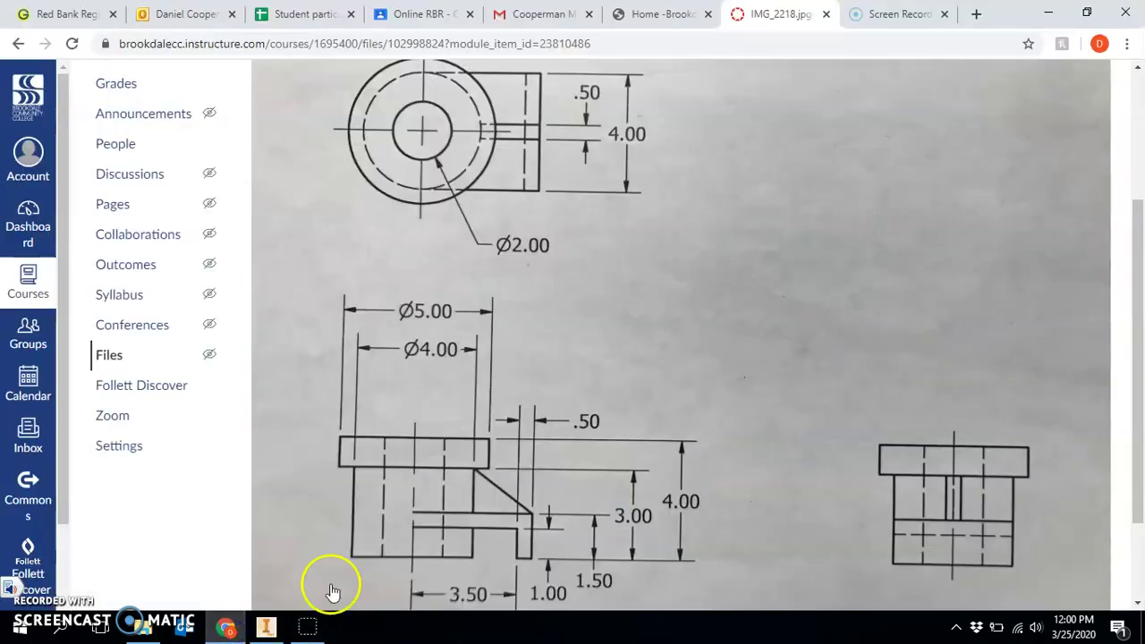
click(265, 626)
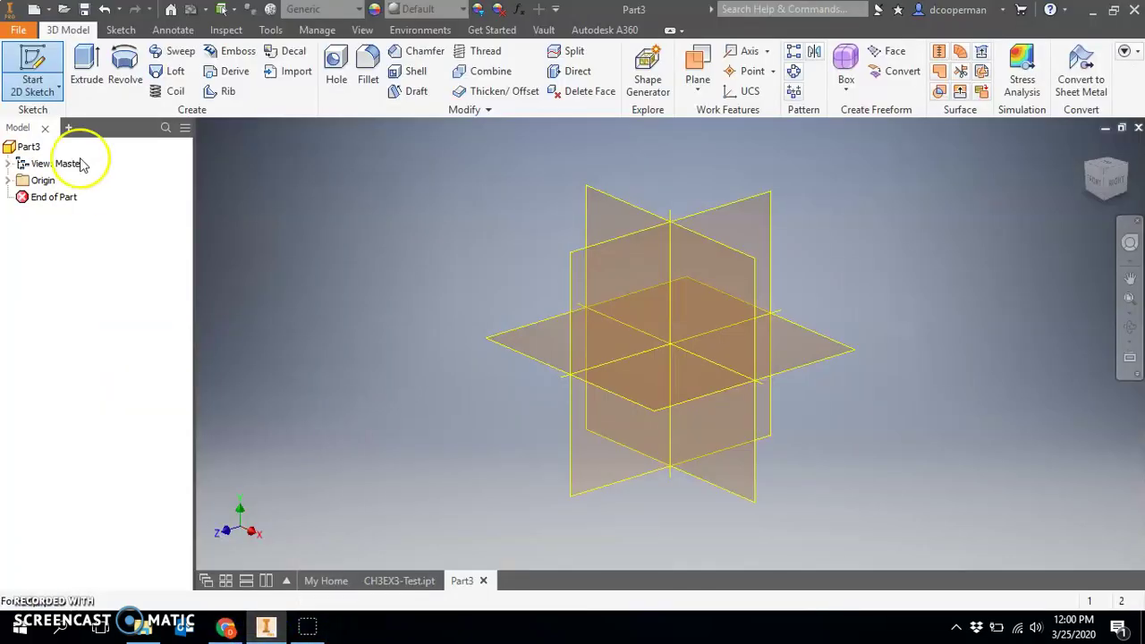
click(394, 583)
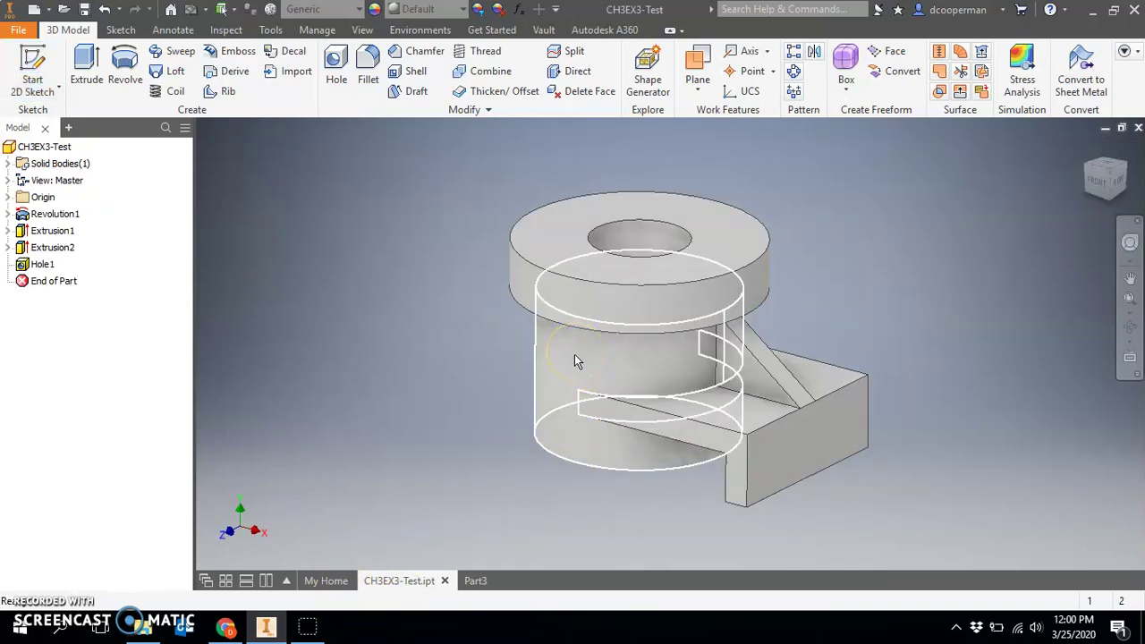
click(552, 280)
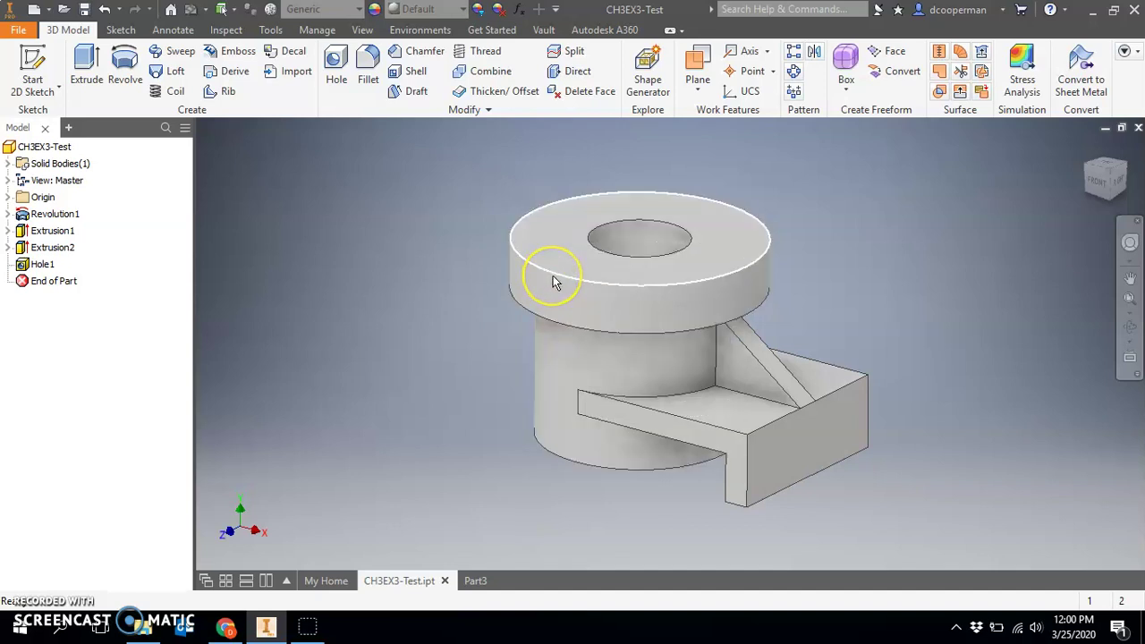
click(580, 304)
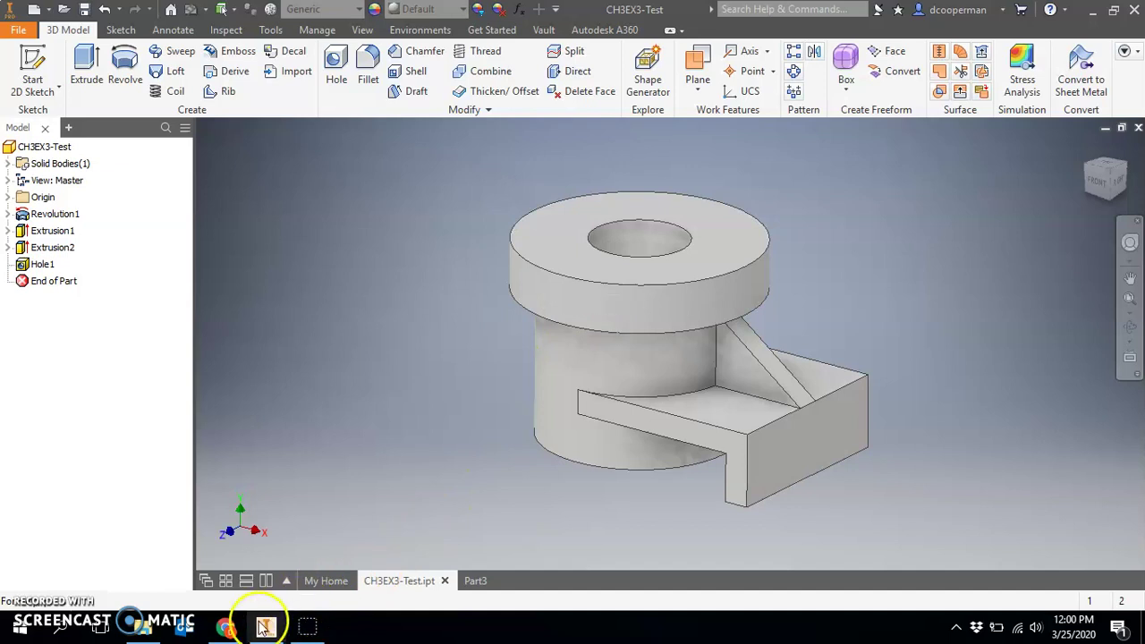
click(229, 628)
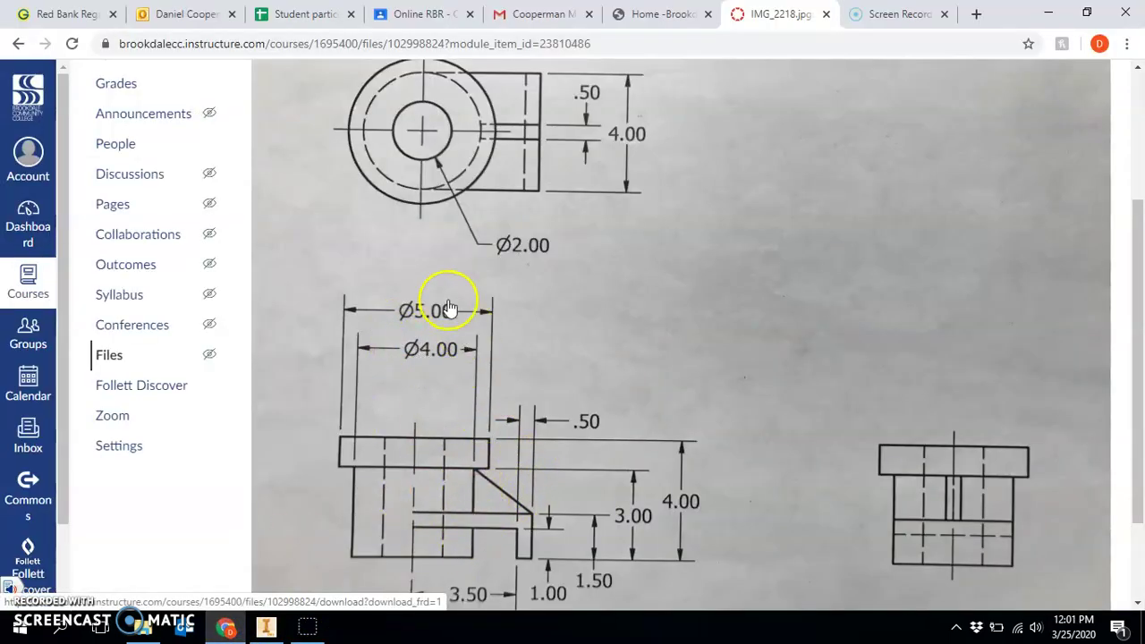
click(1048, 14)
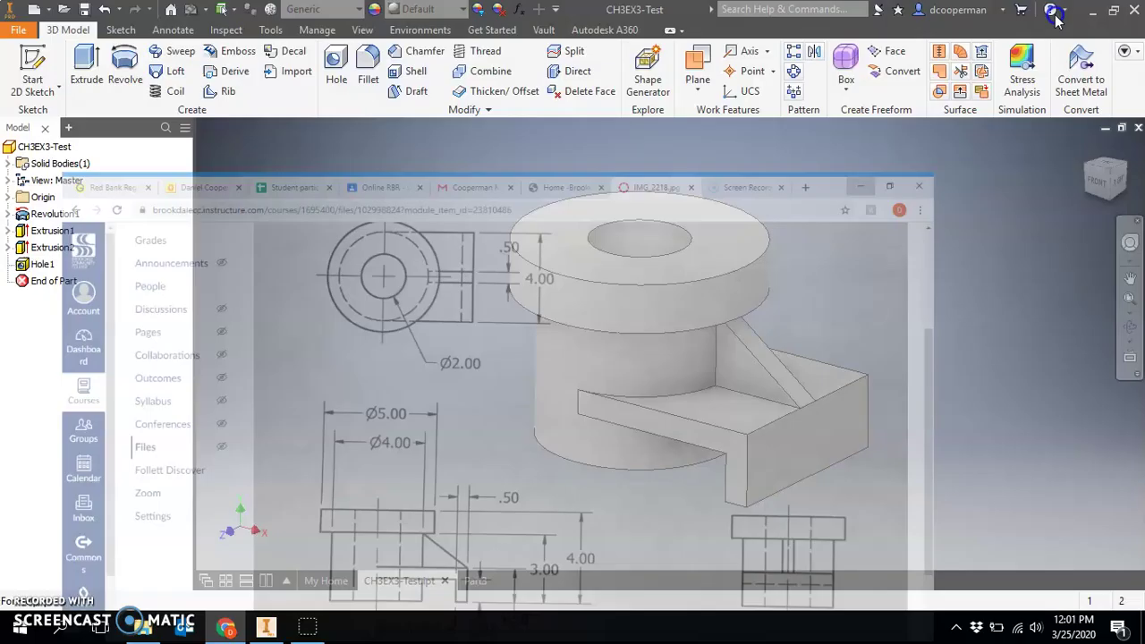
click(475, 580)
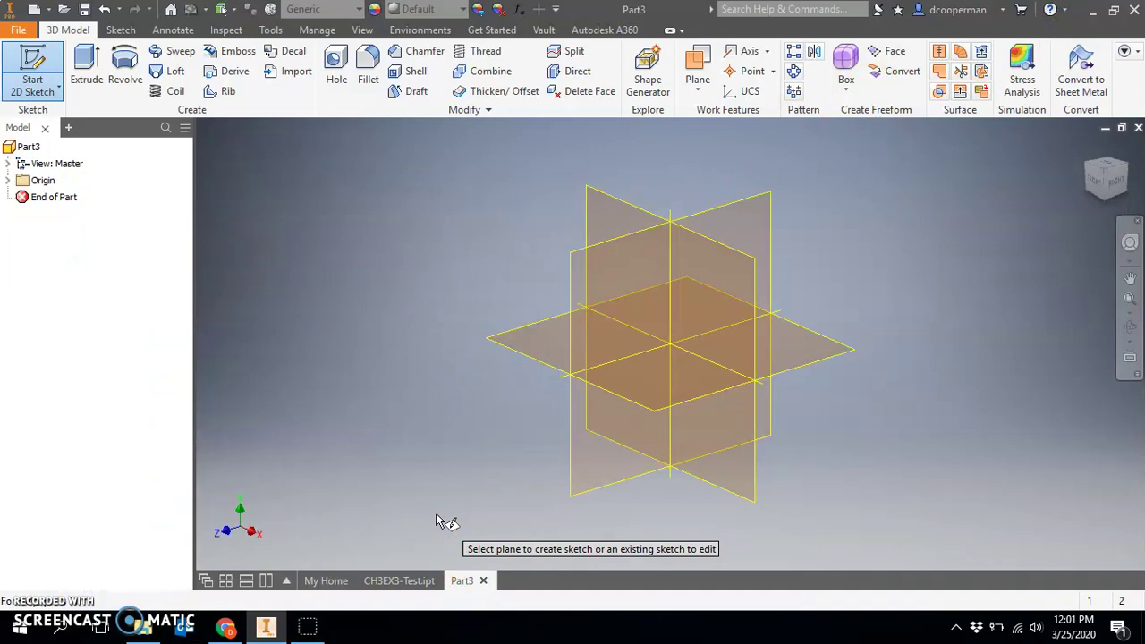
On the XY Plane, draw a 4.000 vertical centerline starting at the sketch origin.
click(611, 217)
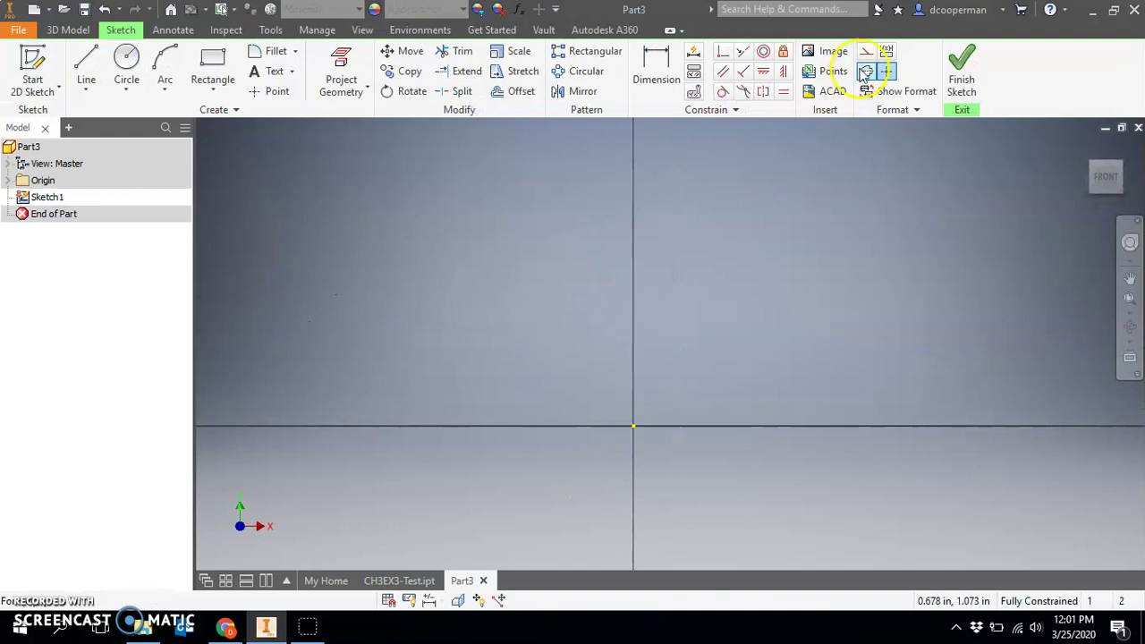
click(866, 72)
click(75, 66)
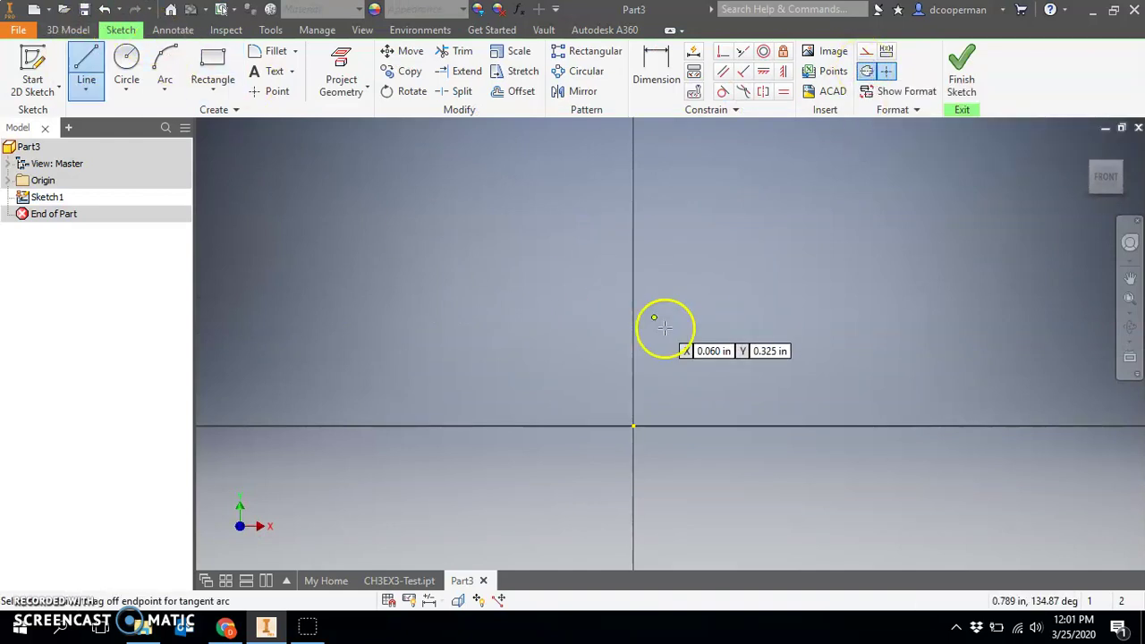
click(634, 426)
scroll(661, 242, up, 3)
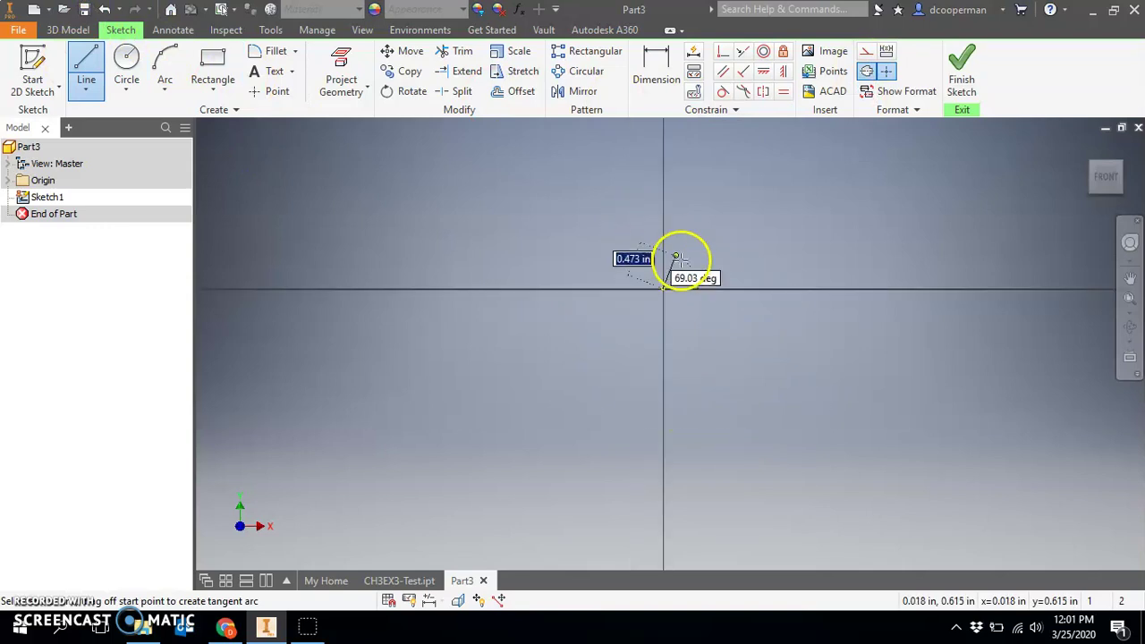
scroll(651, 257, down, 2)
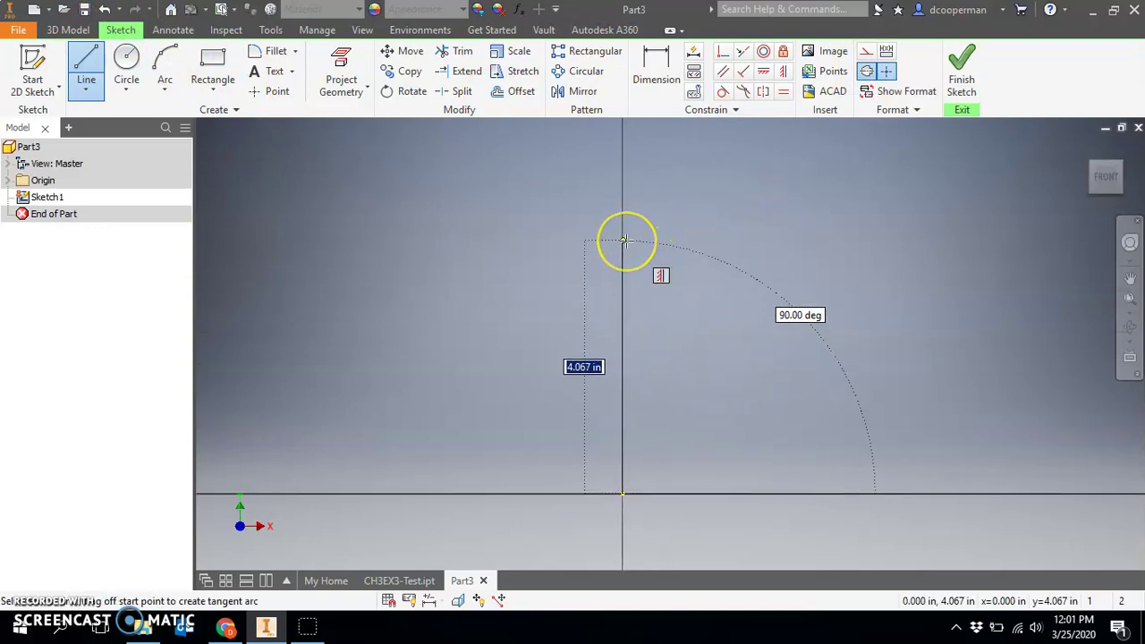
key(Return)
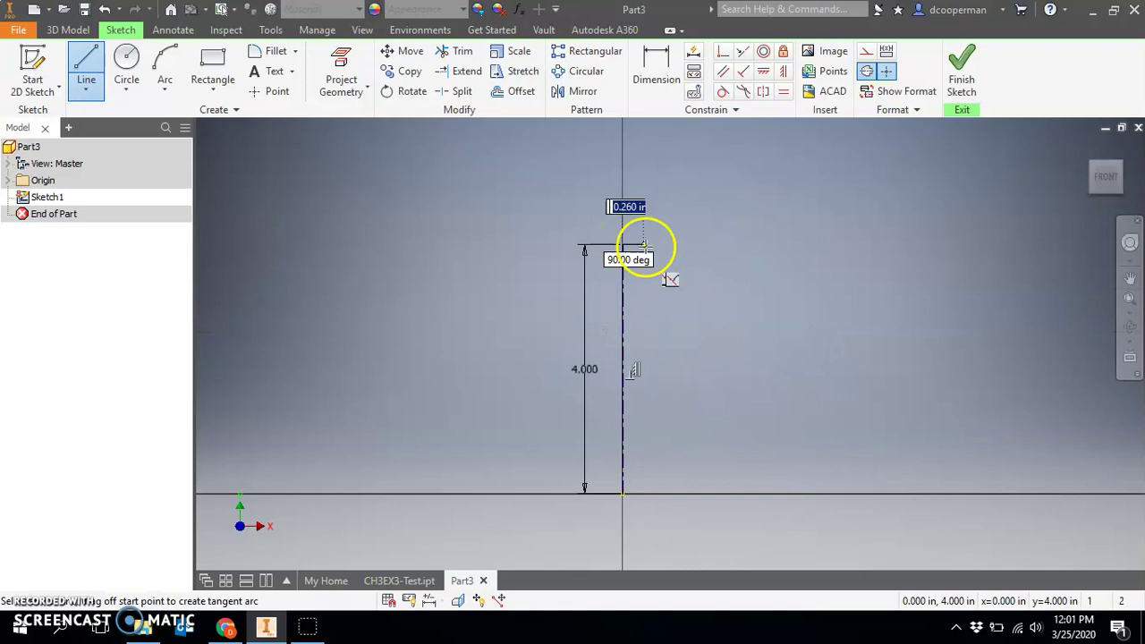
key(Escape)
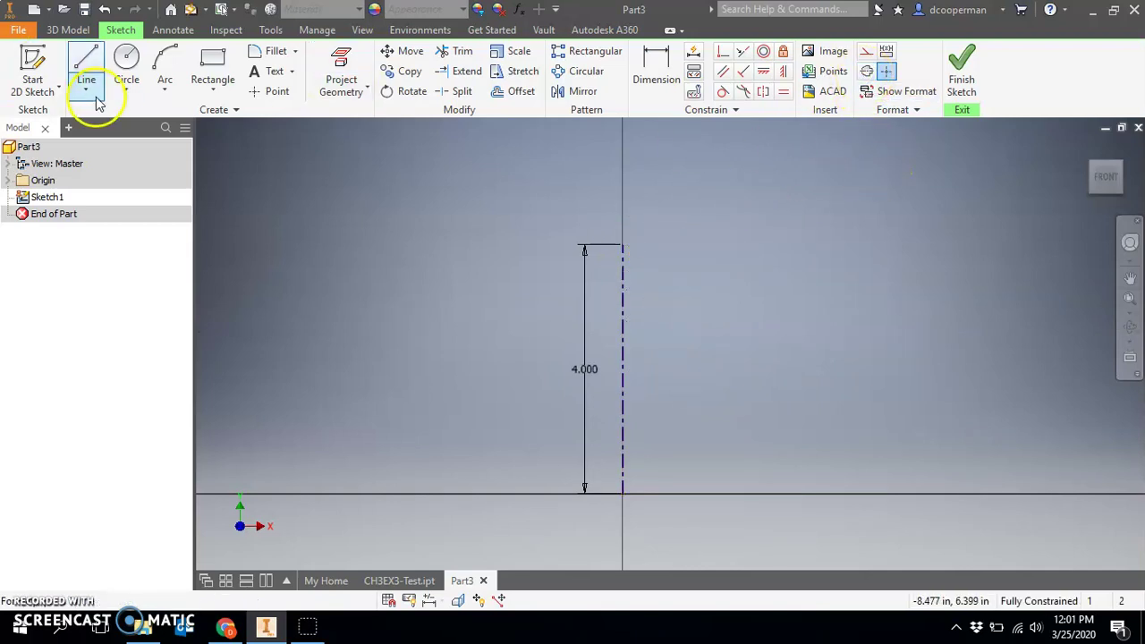
Draw the stepped profile (2.500, 1.000, .500) closing back at the centerline, and finish the sketch.
click(87, 70)
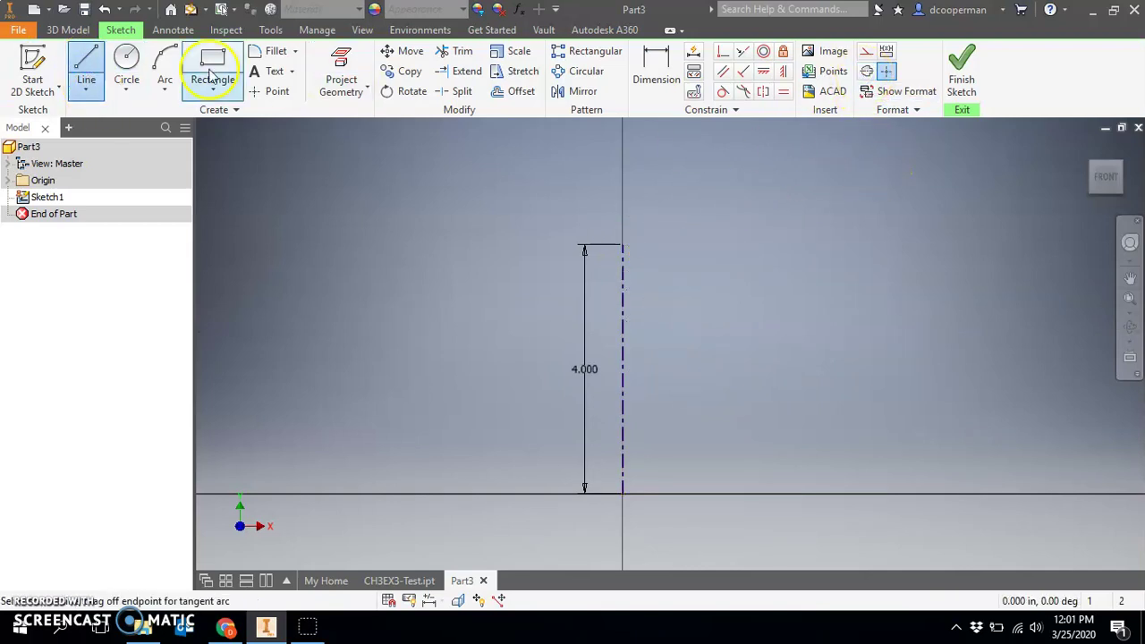
click(622, 243)
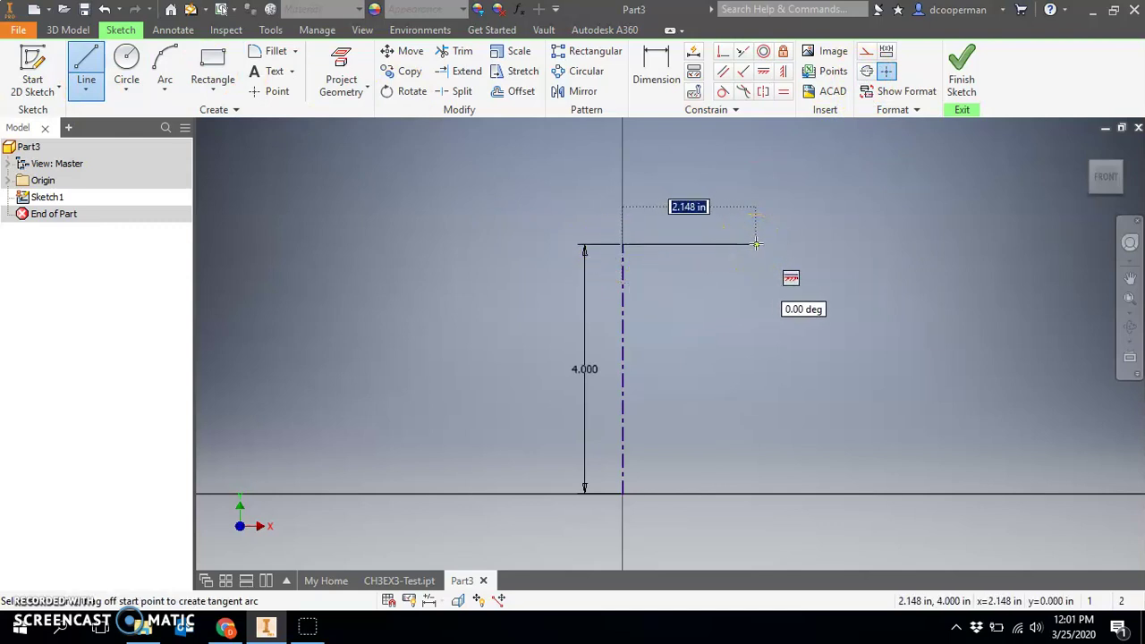
text(2.5)
key(Return)
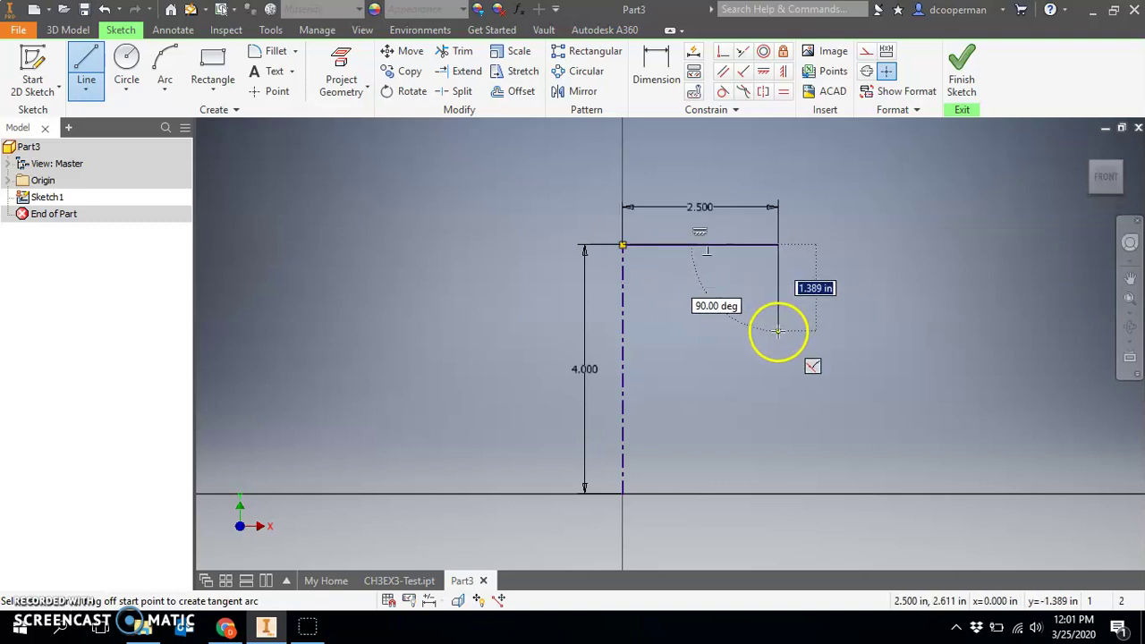
text(1)
key(Return)
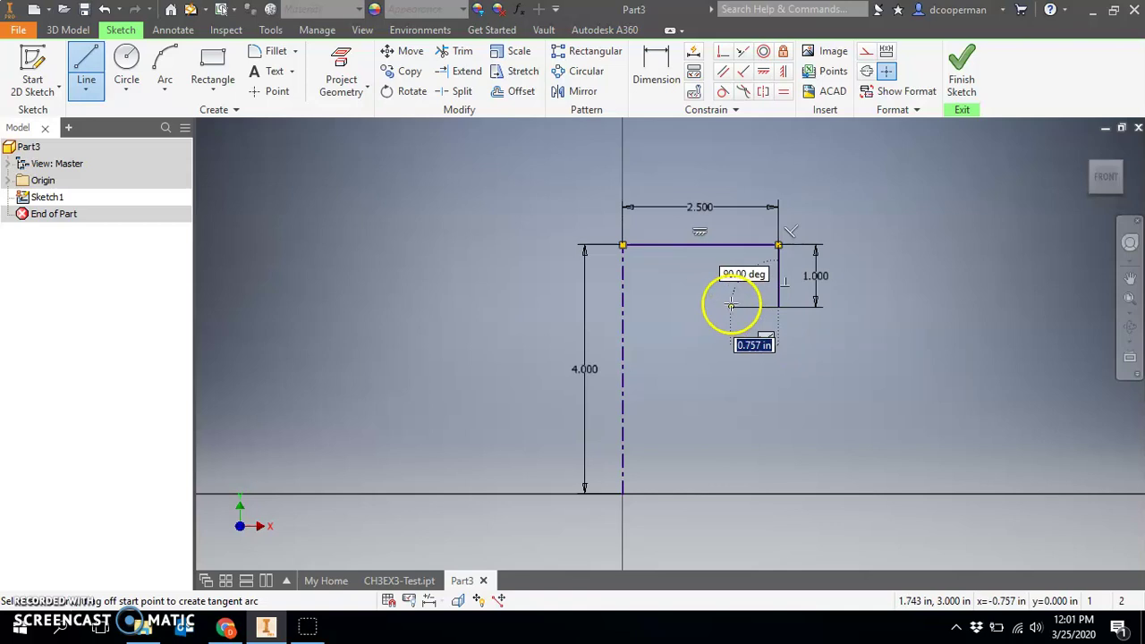
key(Return)
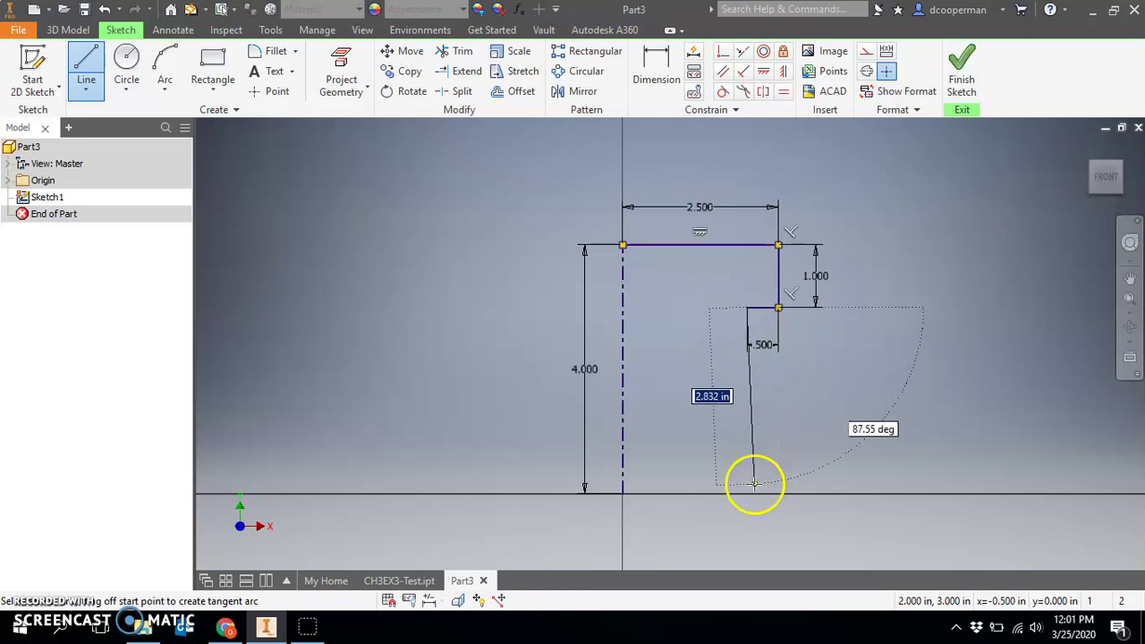
click(748, 493)
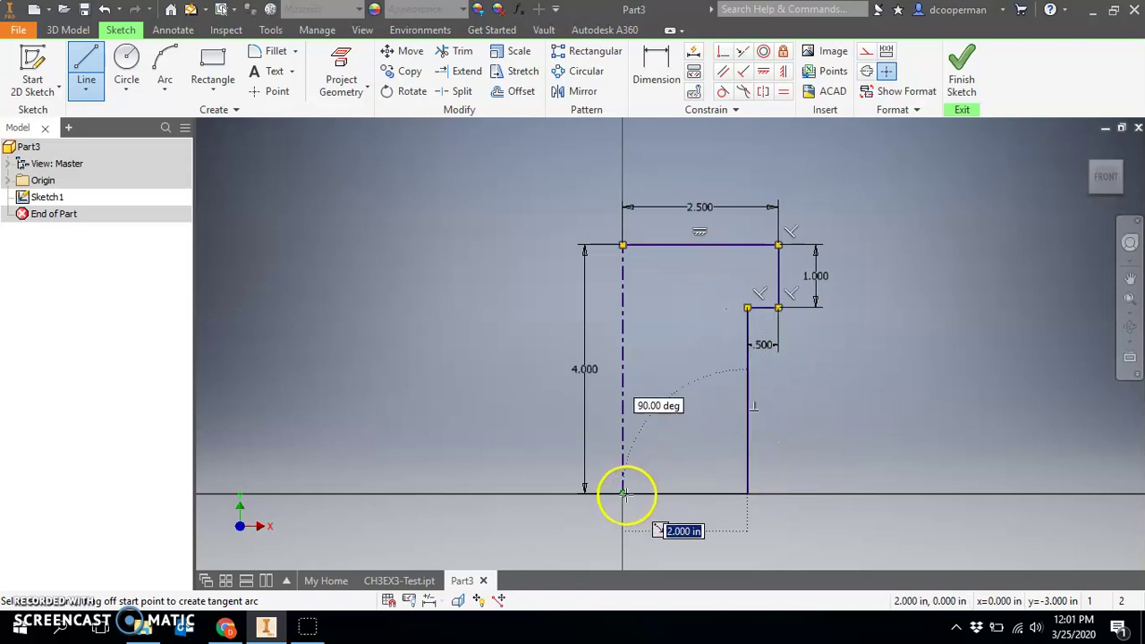
click(623, 493)
click(953, 111)
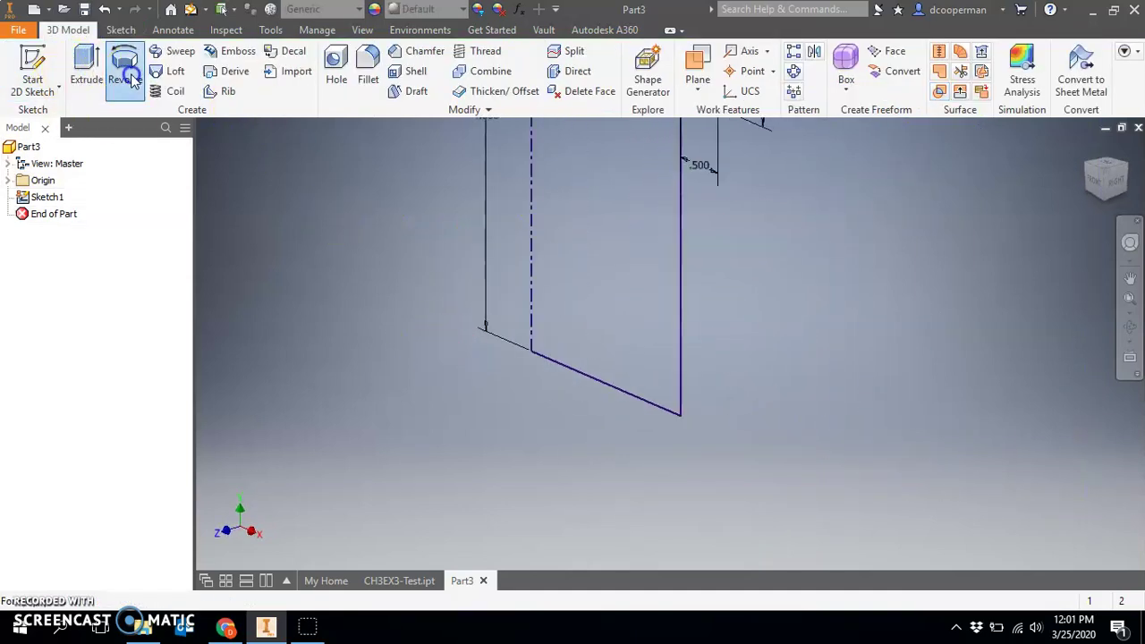
Revolve the profile a full turn into Revolution1, then check the reference drawing.
click(124, 67)
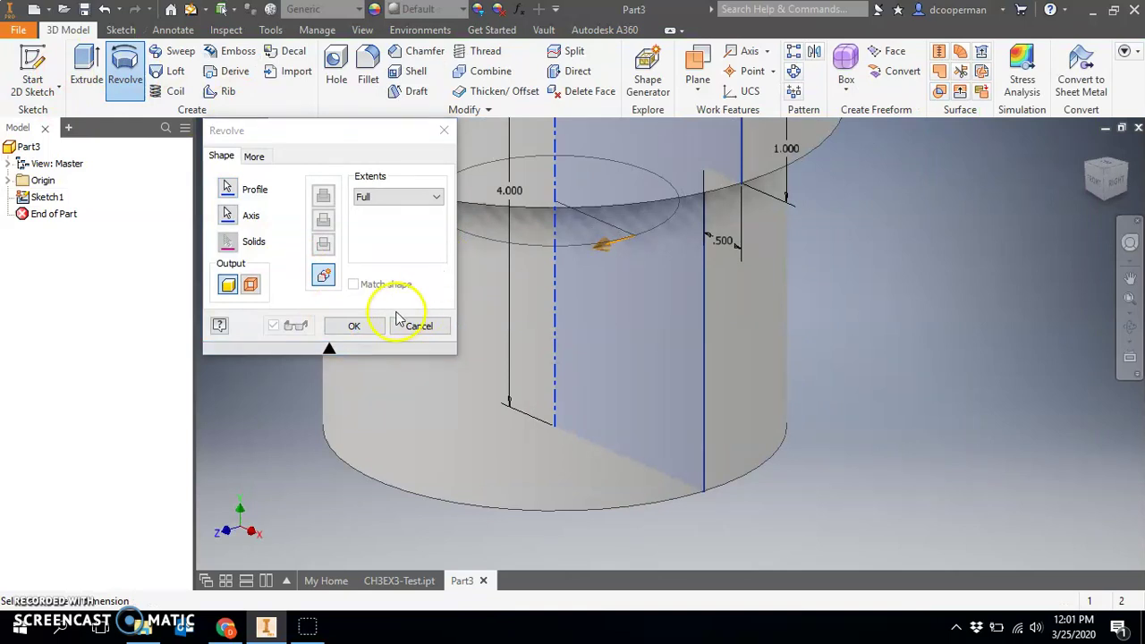
click(375, 331)
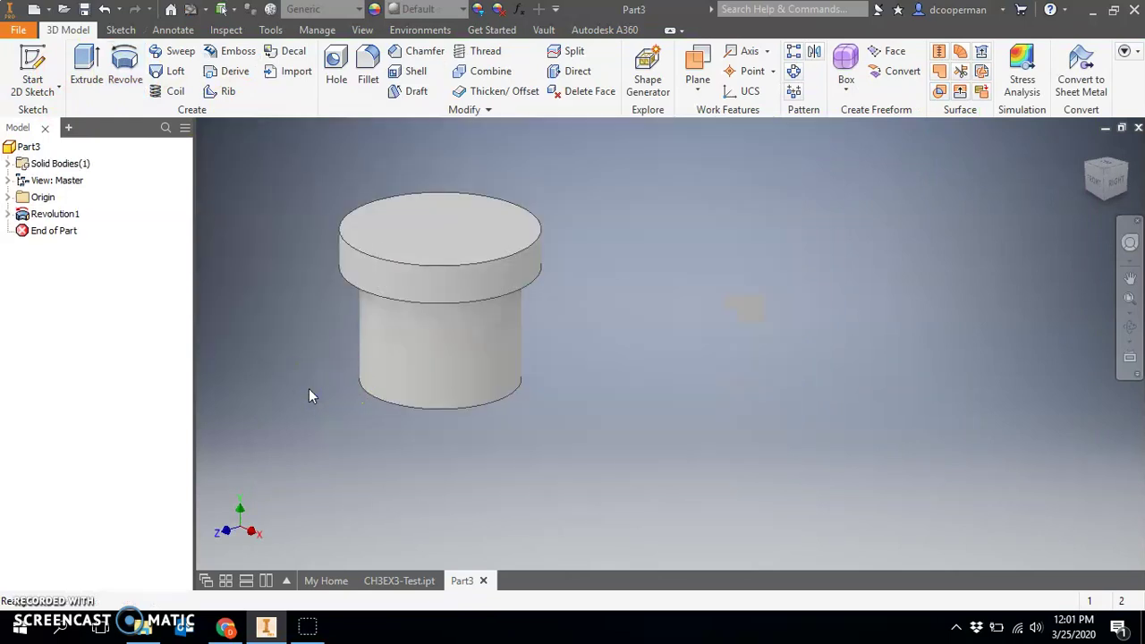
click(226, 628)
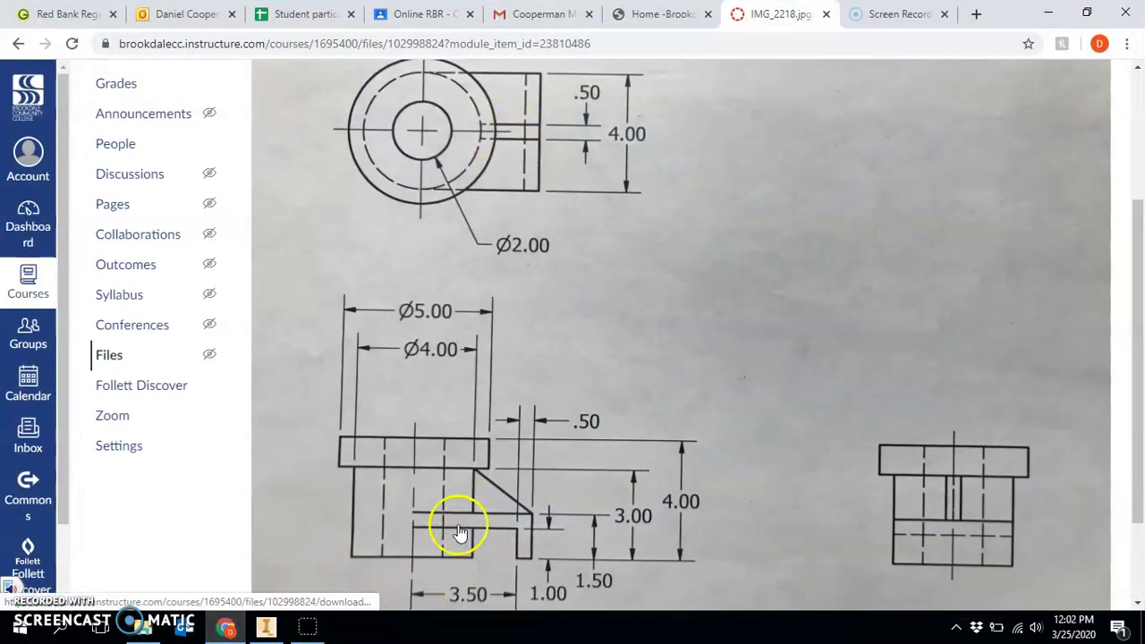
click(276, 635)
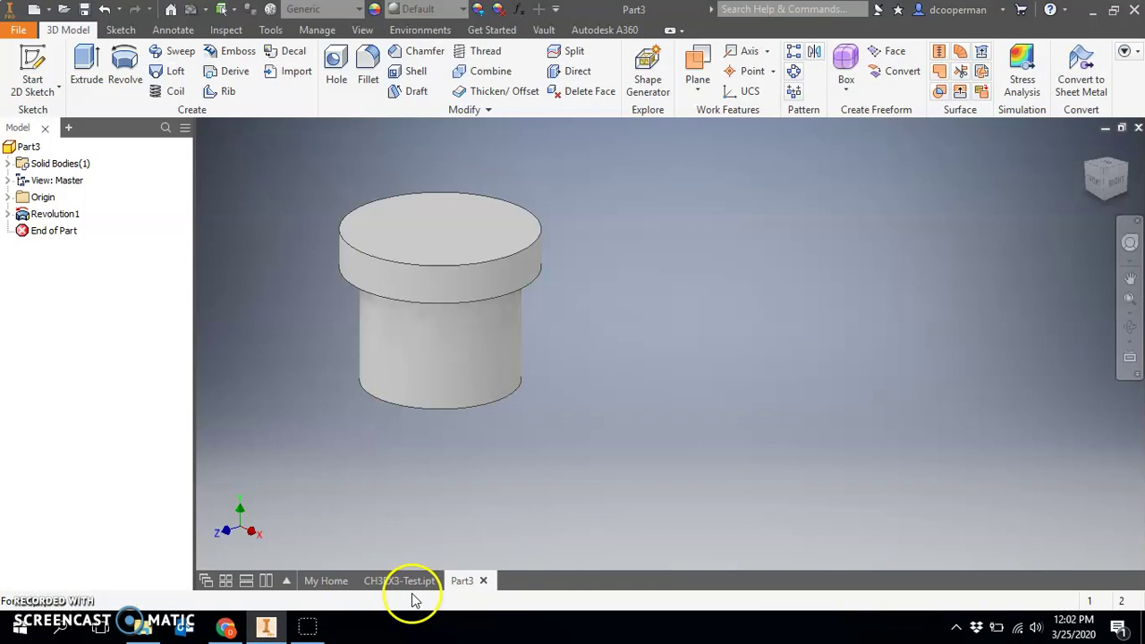
Return to the Part3 cylinder and start a new 2D sketch.
click(402, 581)
click(475, 581)
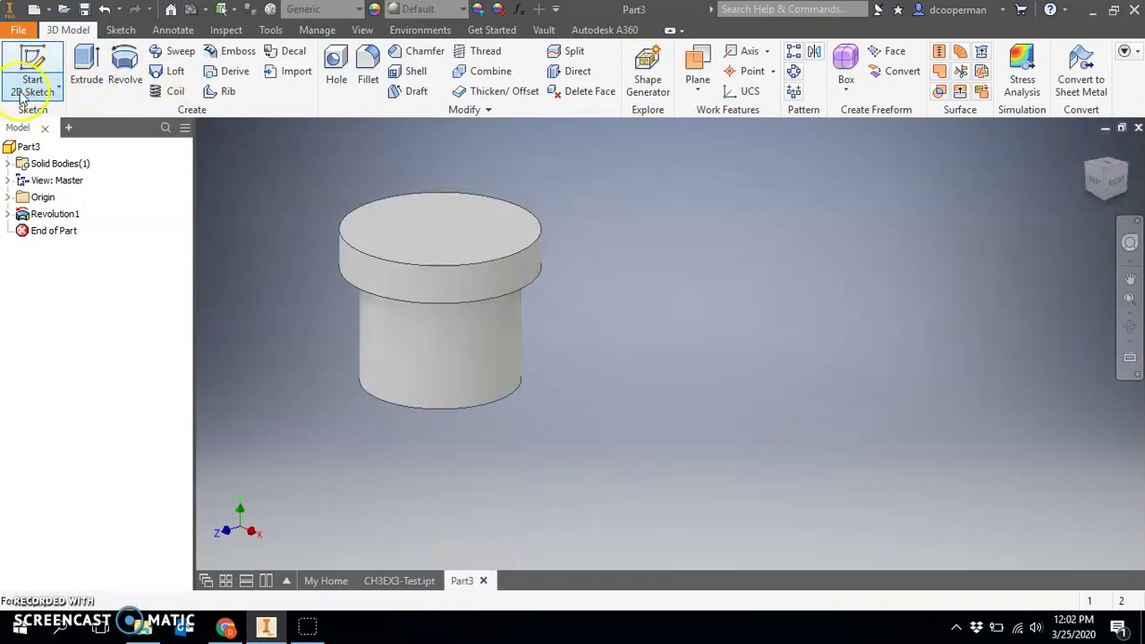
click(58, 89)
click(47, 123)
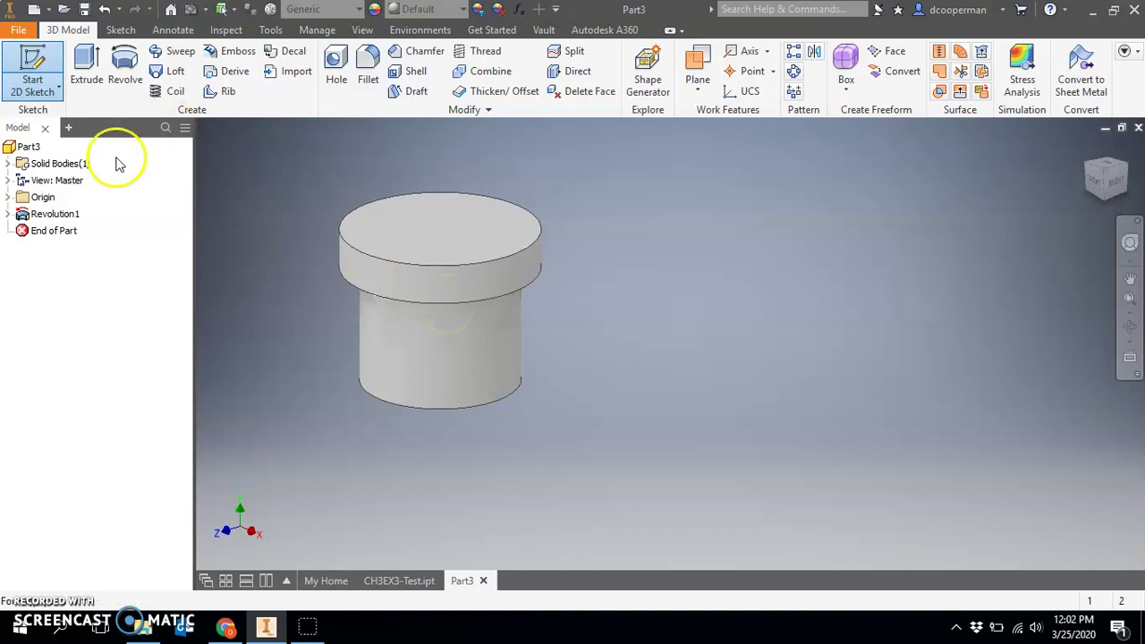
Preview the YZ and XZ origin planes, then place Sketch2 on the XY Plane.
click(8, 197)
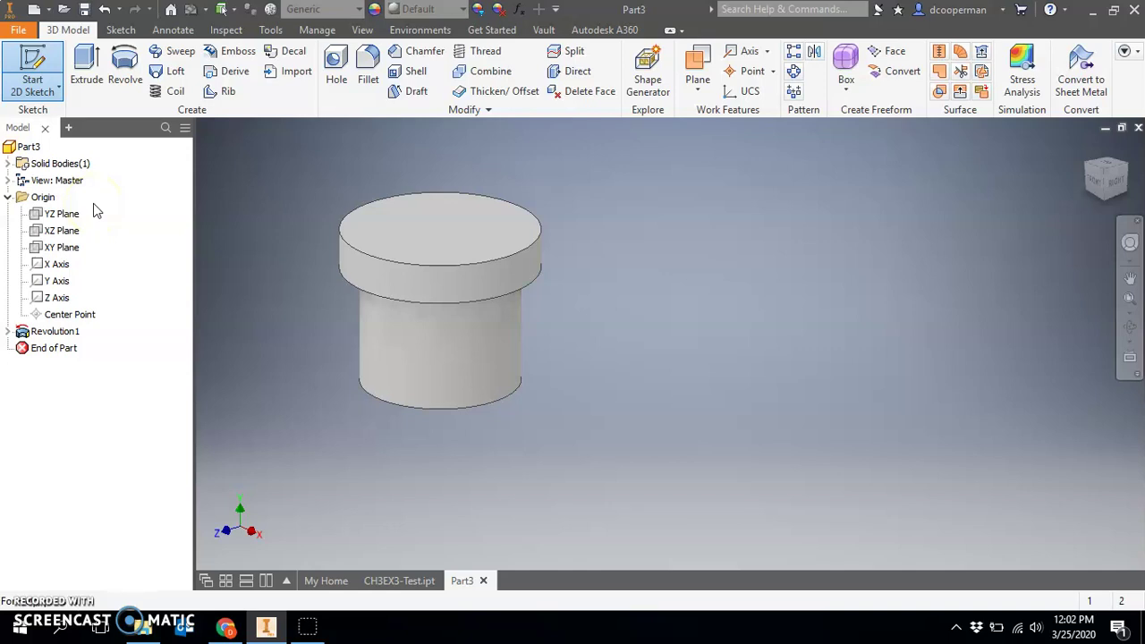
click(65, 214)
click(70, 217)
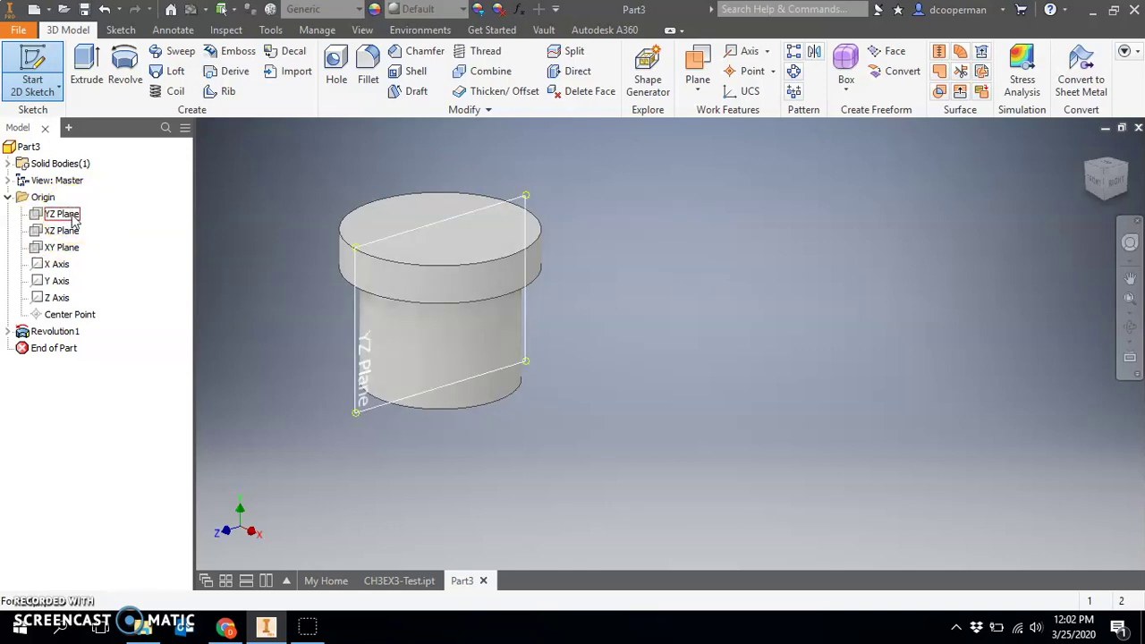
click(71, 232)
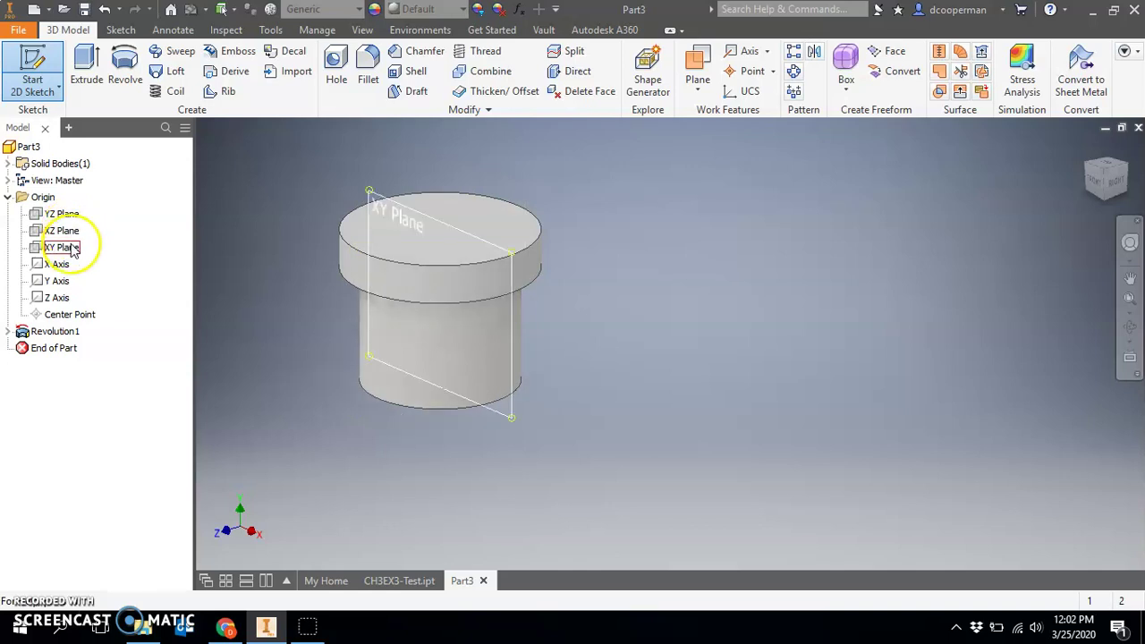
click(72, 249)
click(169, 203)
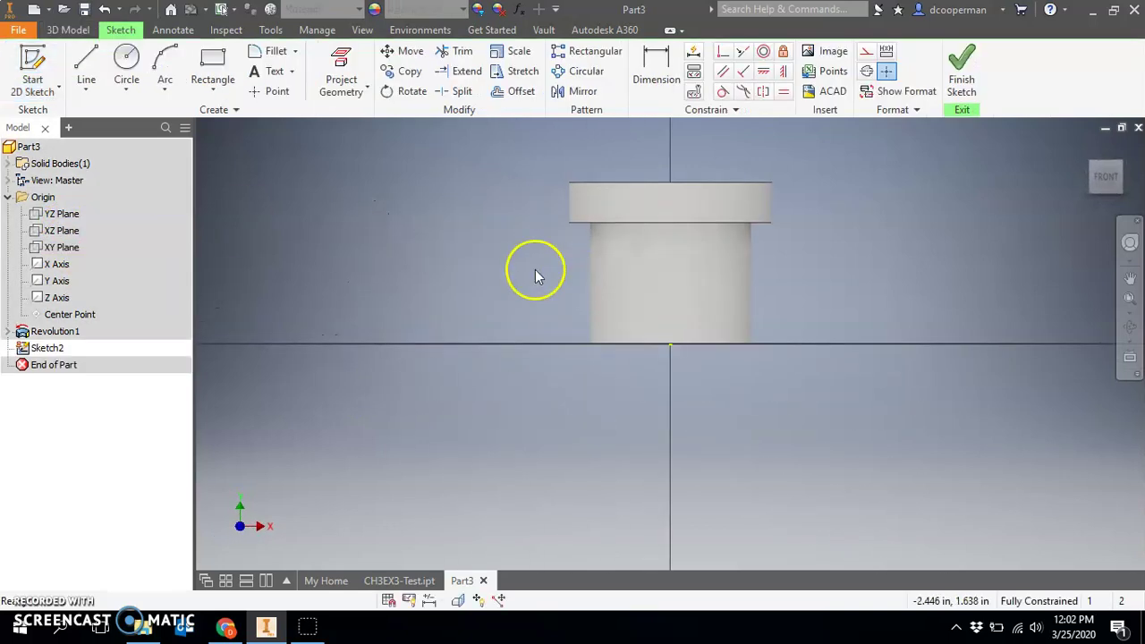
Recentre the view and slice the graphics with F7 to expose the cylinder's cross-section.
middle_drag(535, 276, 450, 298)
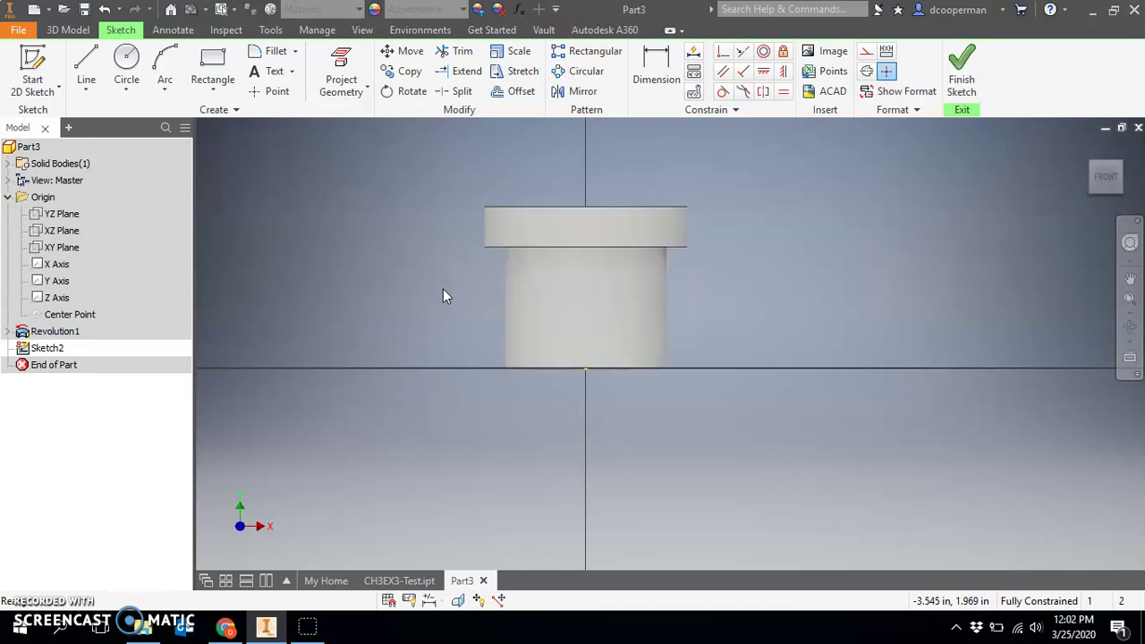
key(F7)
middle_drag(736, 315, 701, 335)
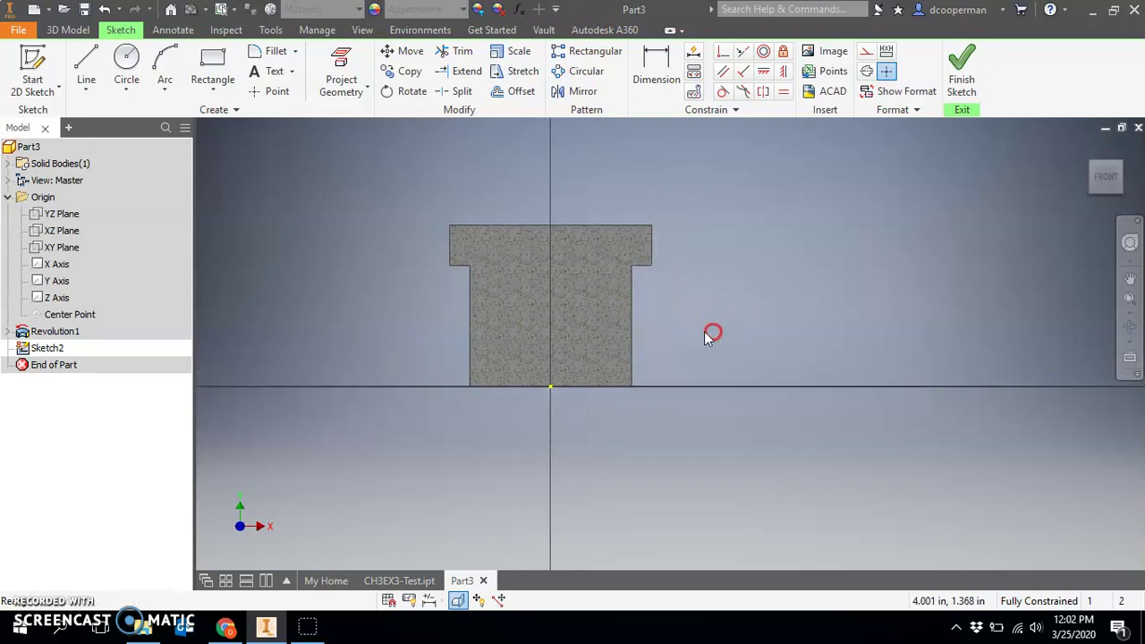
scroll(698, 332, down, 4)
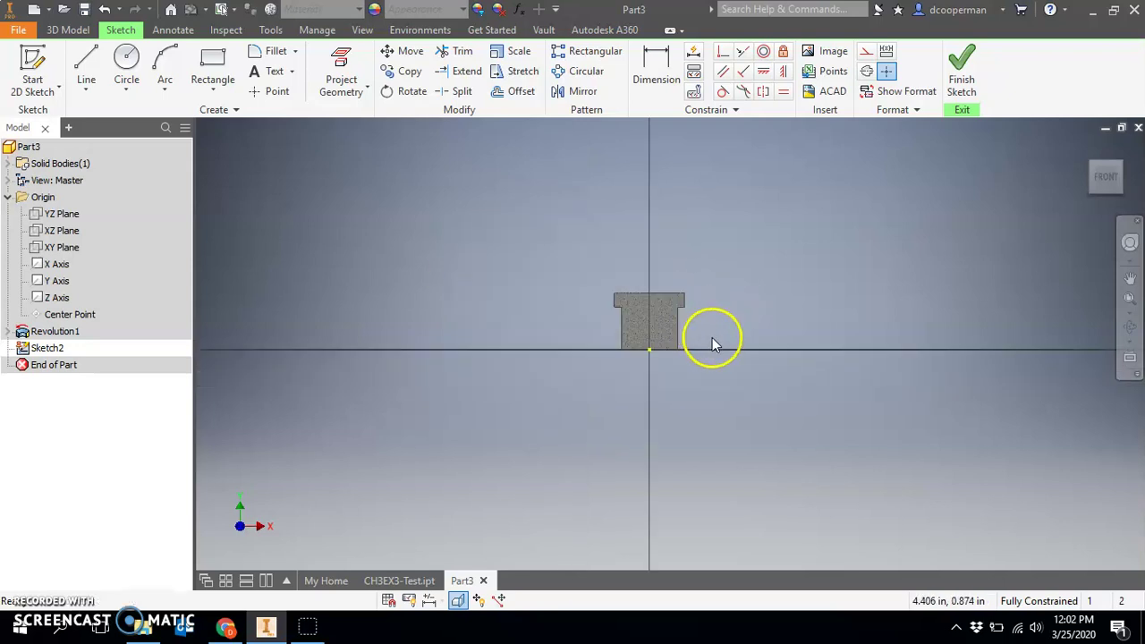
Draw a closed L-shaped outline from the vertical axis past the cylinder's right side, then view the reference drawing.
scroll(716, 343, up, 5)
middle_drag(762, 254, 741, 295)
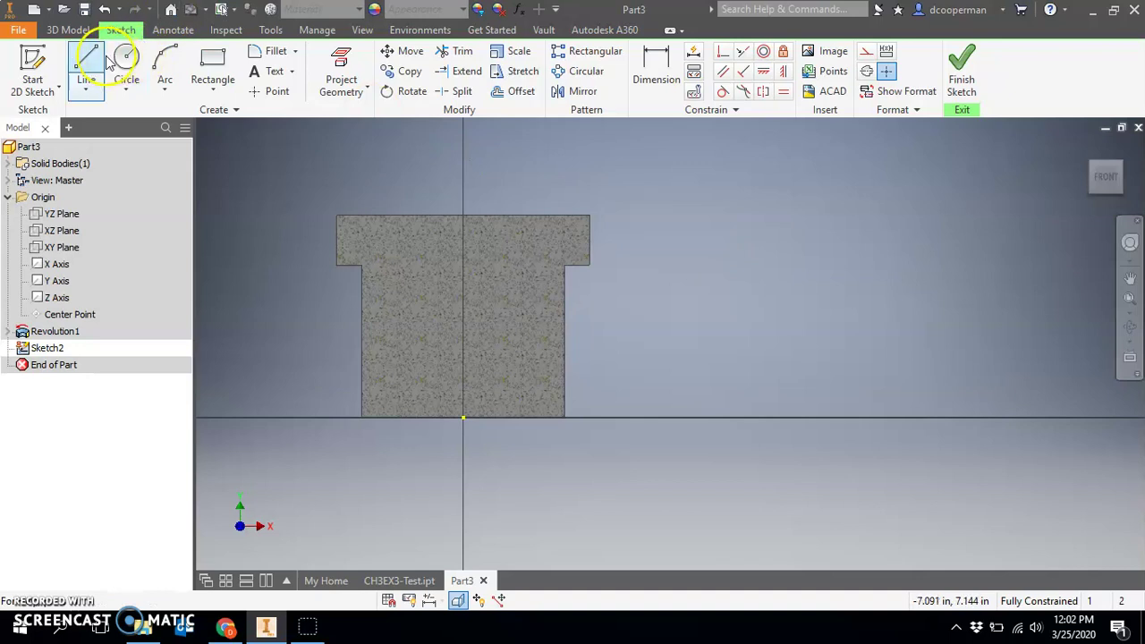
click(85, 67)
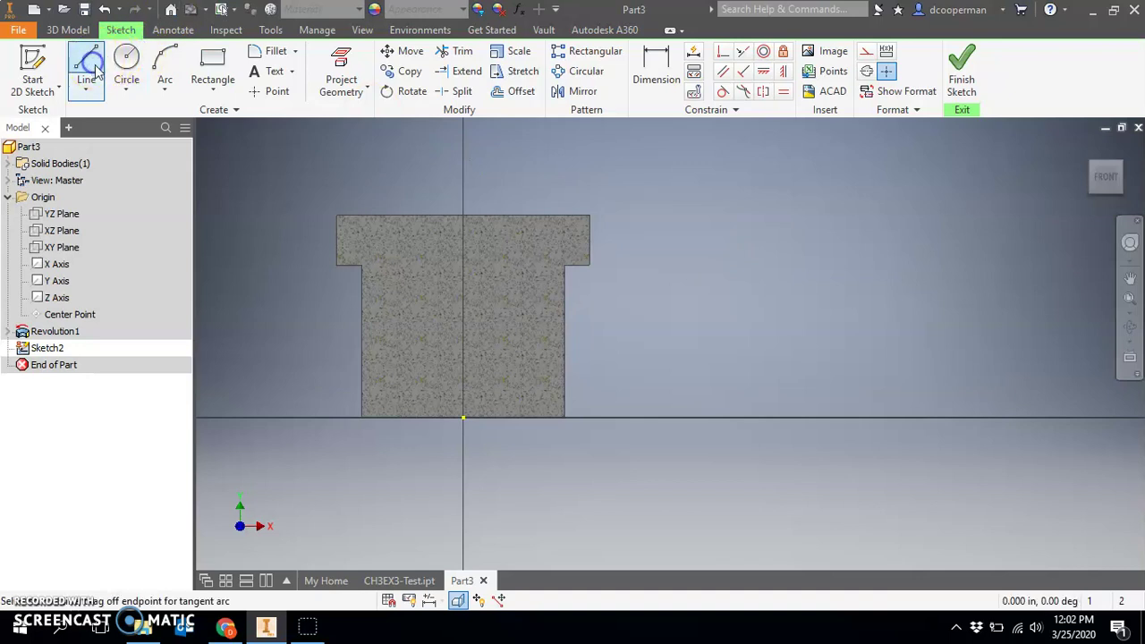
click(463, 341)
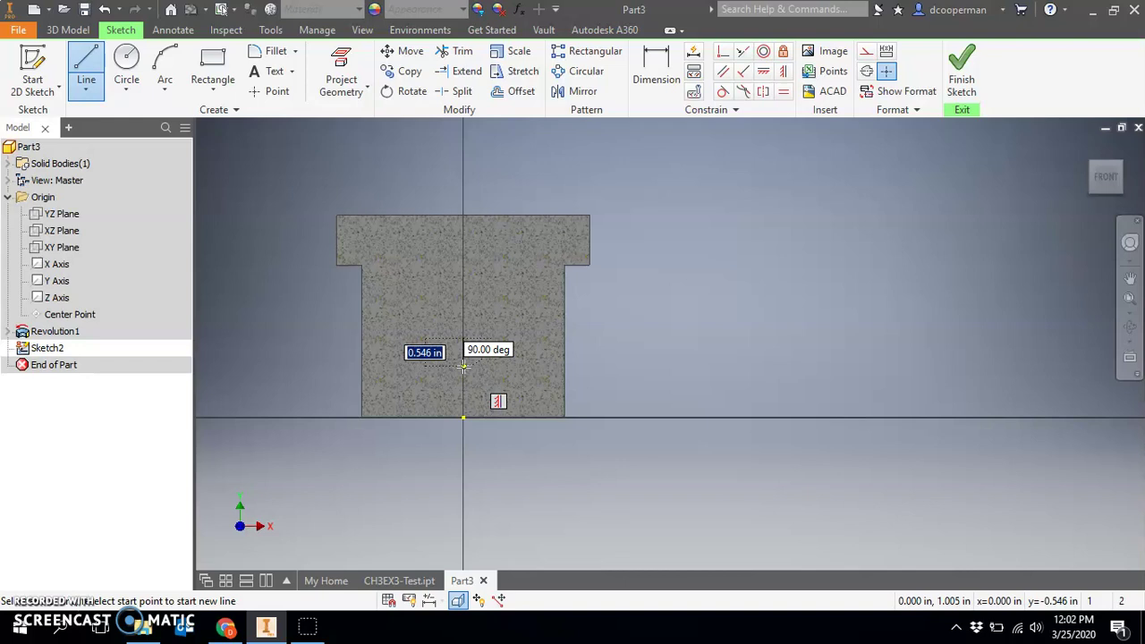
click(463, 366)
click(617, 367)
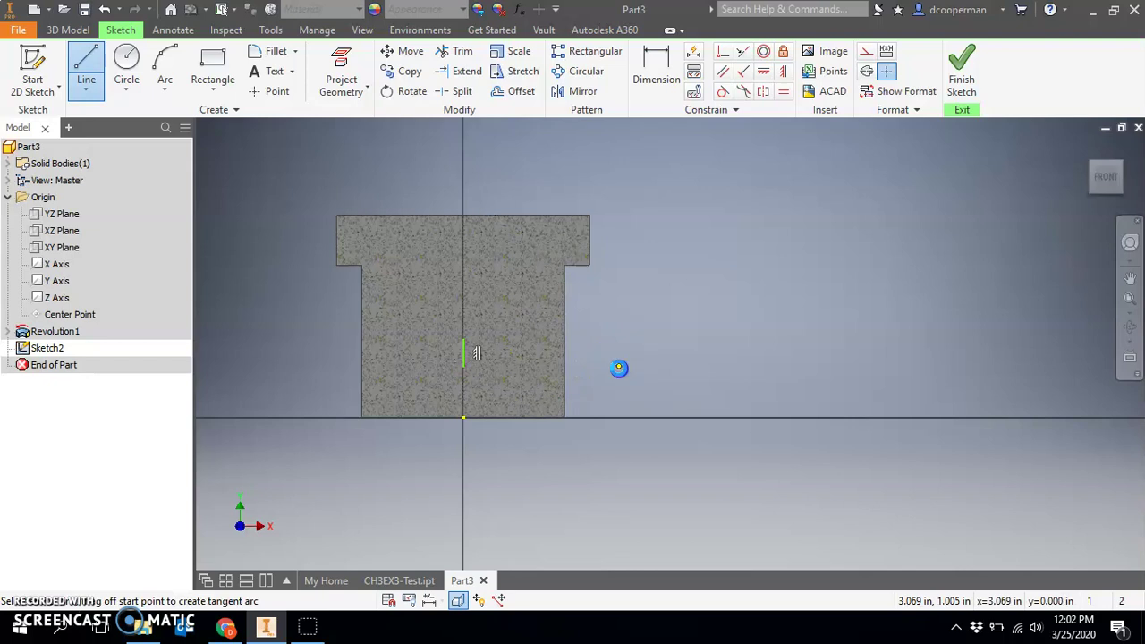
click(618, 417)
click(653, 417)
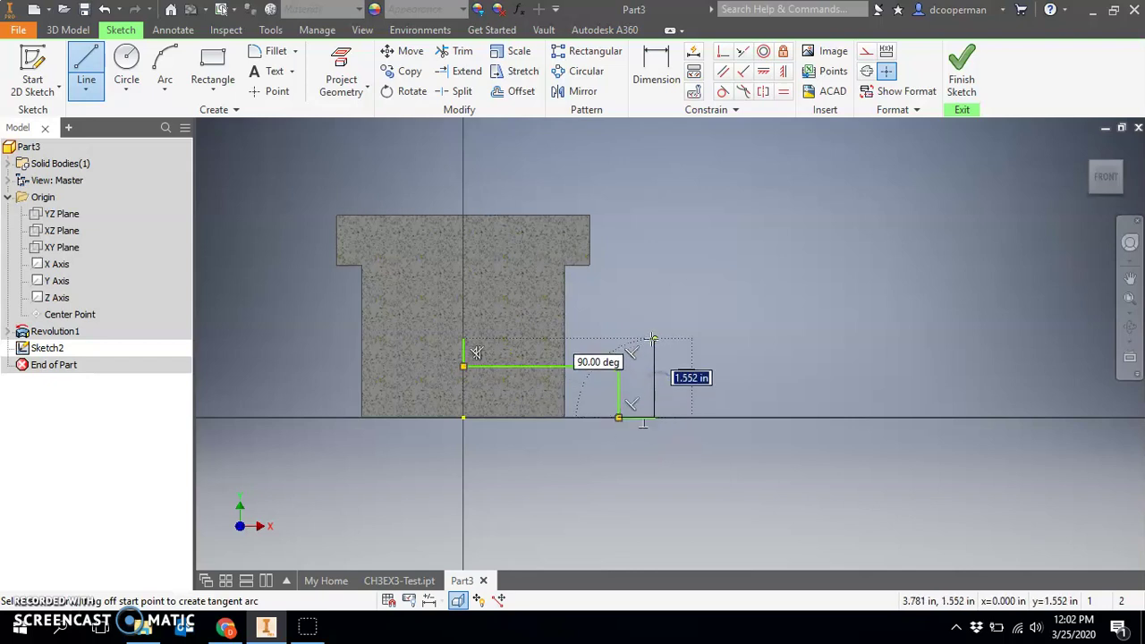
click(654, 338)
click(464, 339)
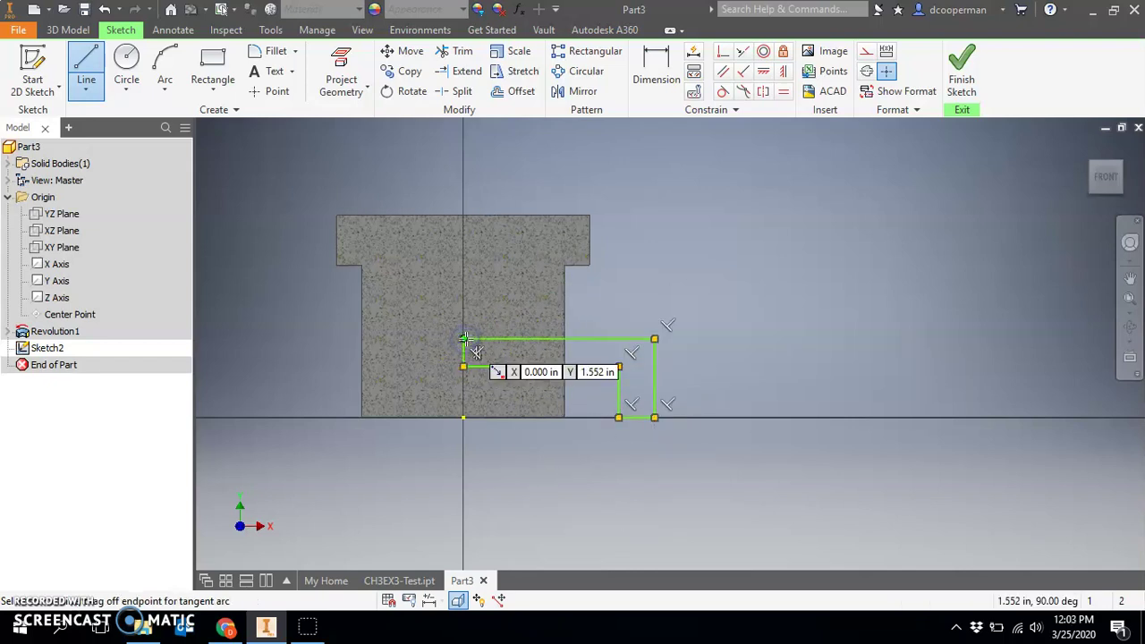
click(460, 519)
click(227, 626)
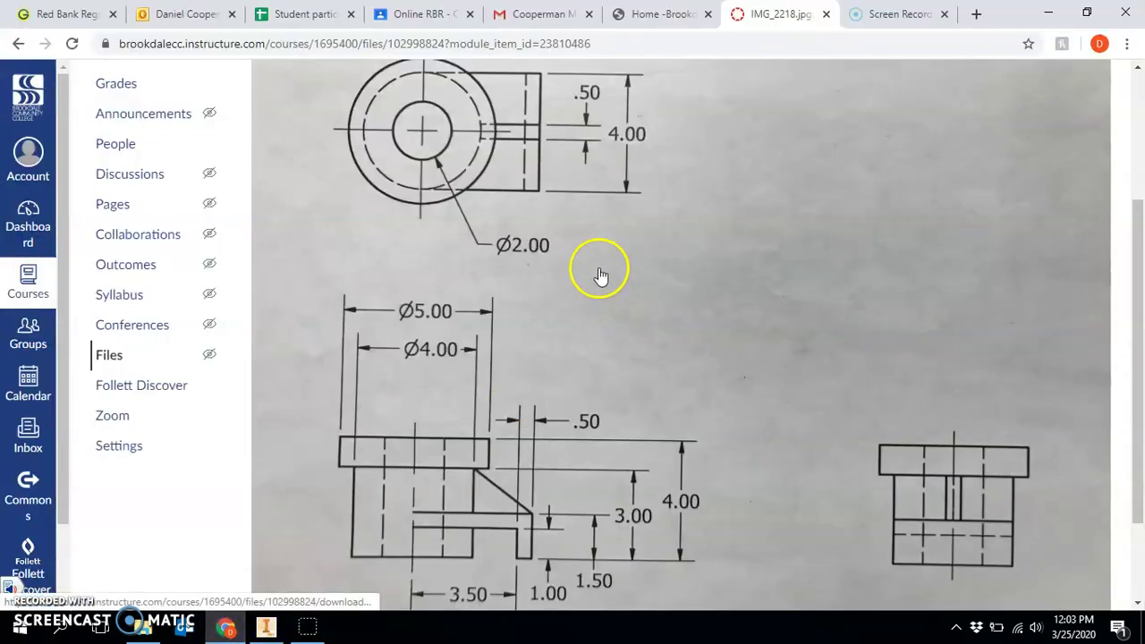
Scroll the reference drawing to read the slot's 3.50, 3.00, 1.50, 1.00 and .50 dimensions.
scroll(611, 241, down, 1)
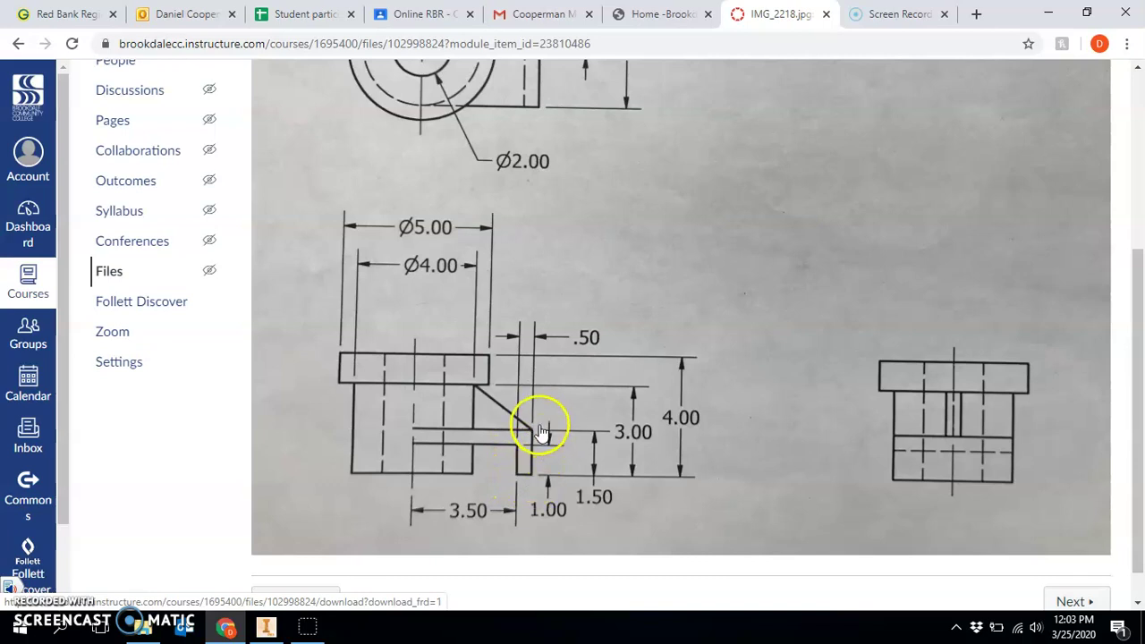
Dimension the L outline's horizontal line to 3.5 and its vertical line to 1.
click(1053, 15)
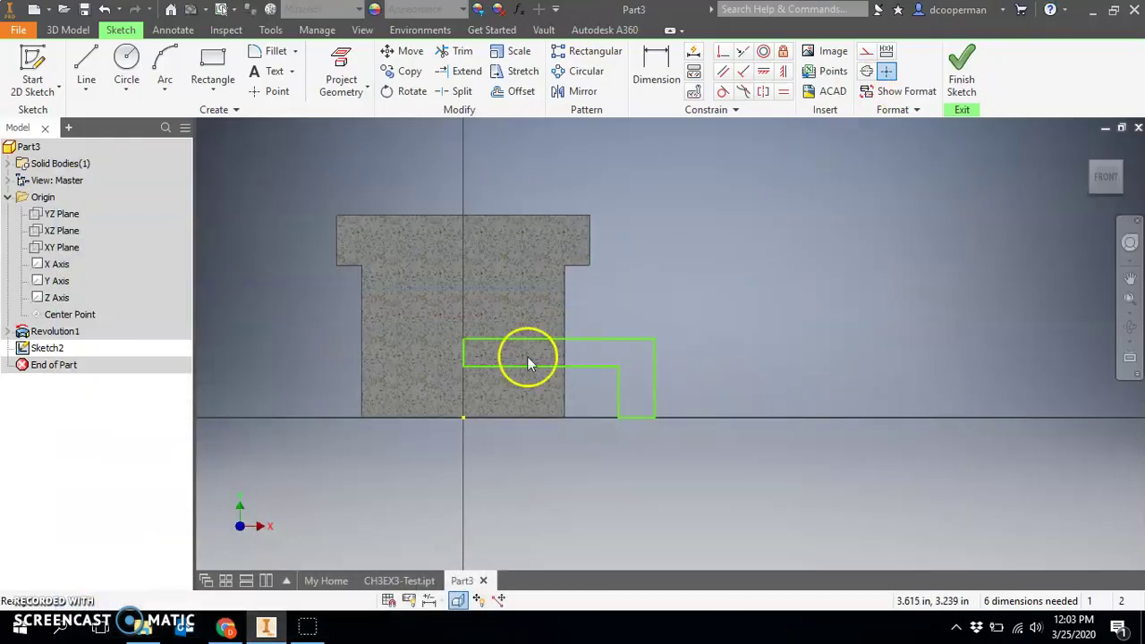
click(659, 65)
click(582, 368)
click(577, 386)
text(3.5)
key(Return)
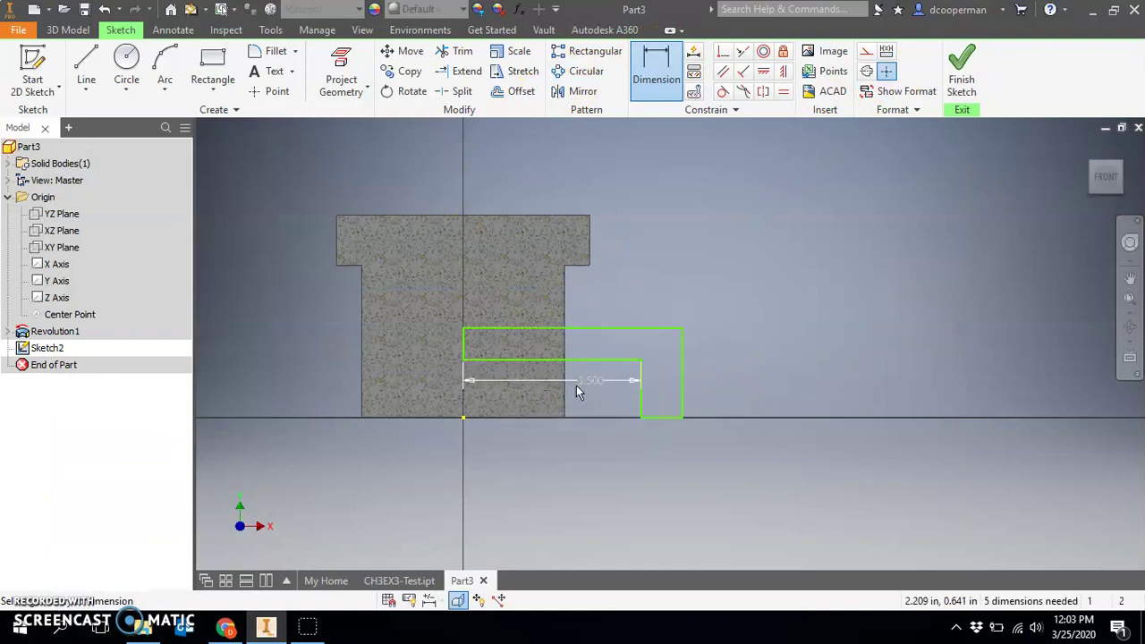
scroll(631, 410, down, 3)
click(650, 413)
click(615, 409)
text(1)
key(Return)
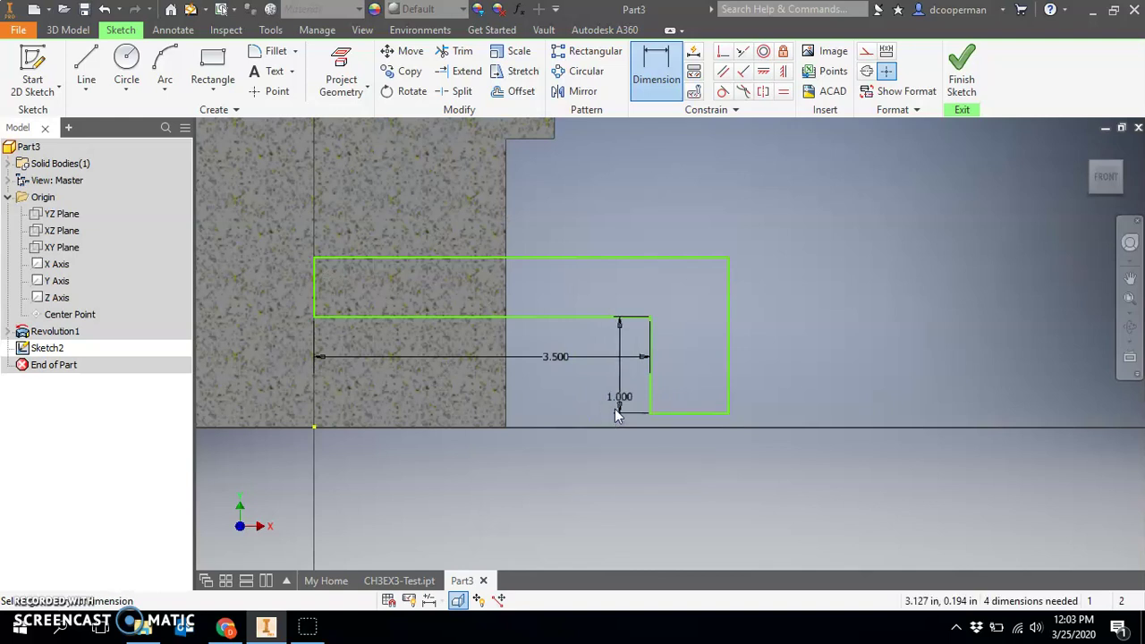
Dimension the bottom line to .5 and the right side to 1.5, discarding a redundant top dimension.
click(672, 413)
click(645, 475)
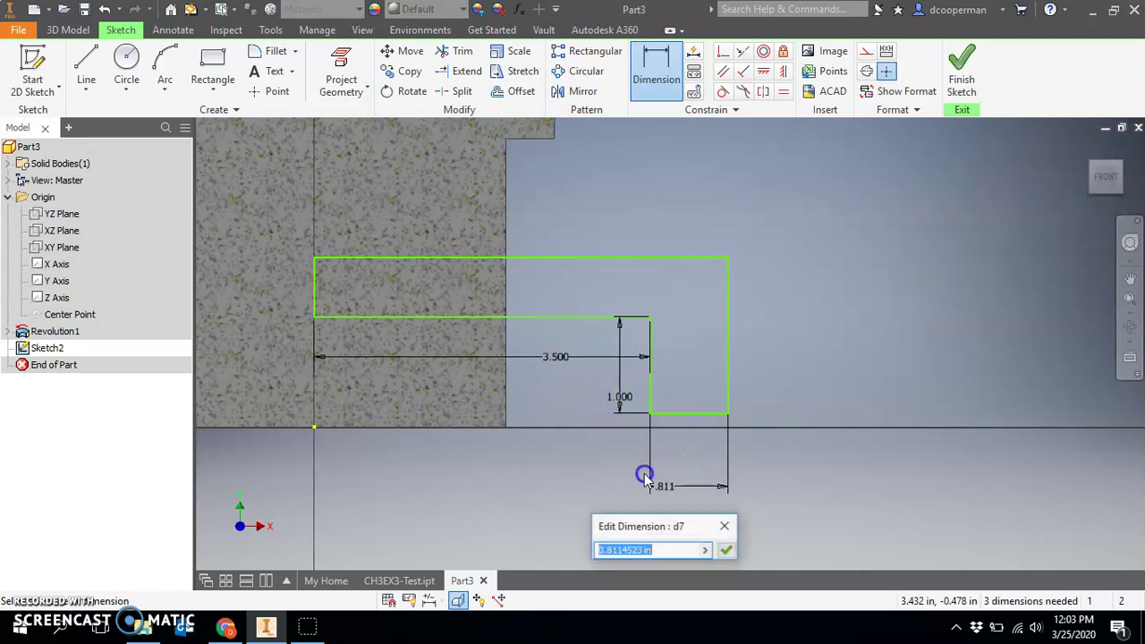
text(.5)
key(Return)
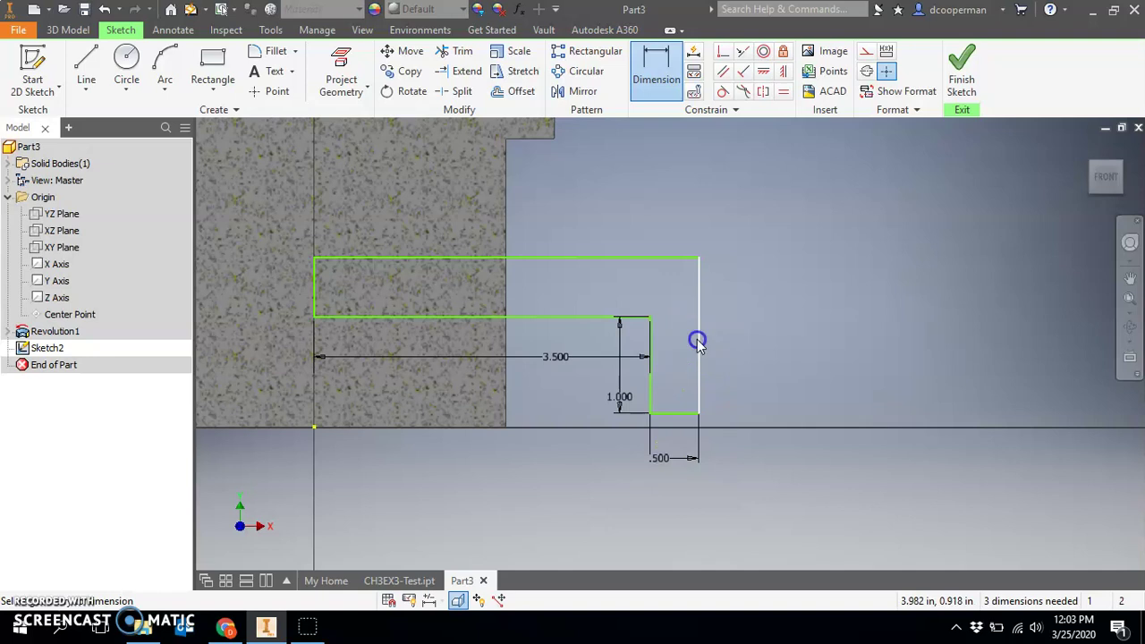
click(697, 341)
click(739, 352)
text(1.5)
key(Return)
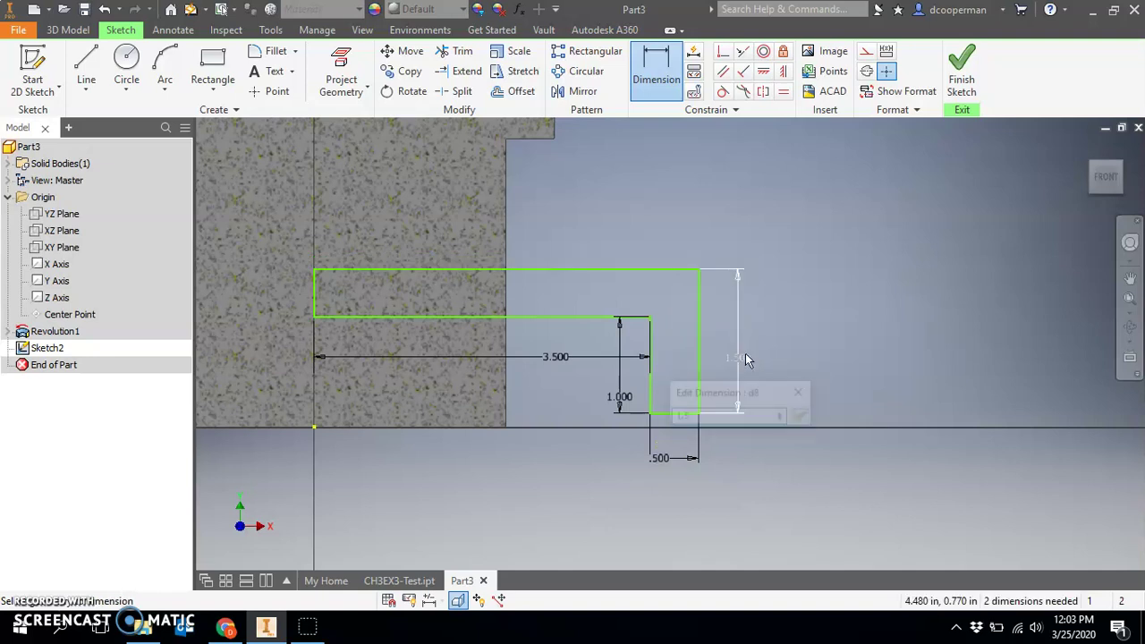
click(587, 270)
click(587, 231)
key(Escape)
key(Escape)
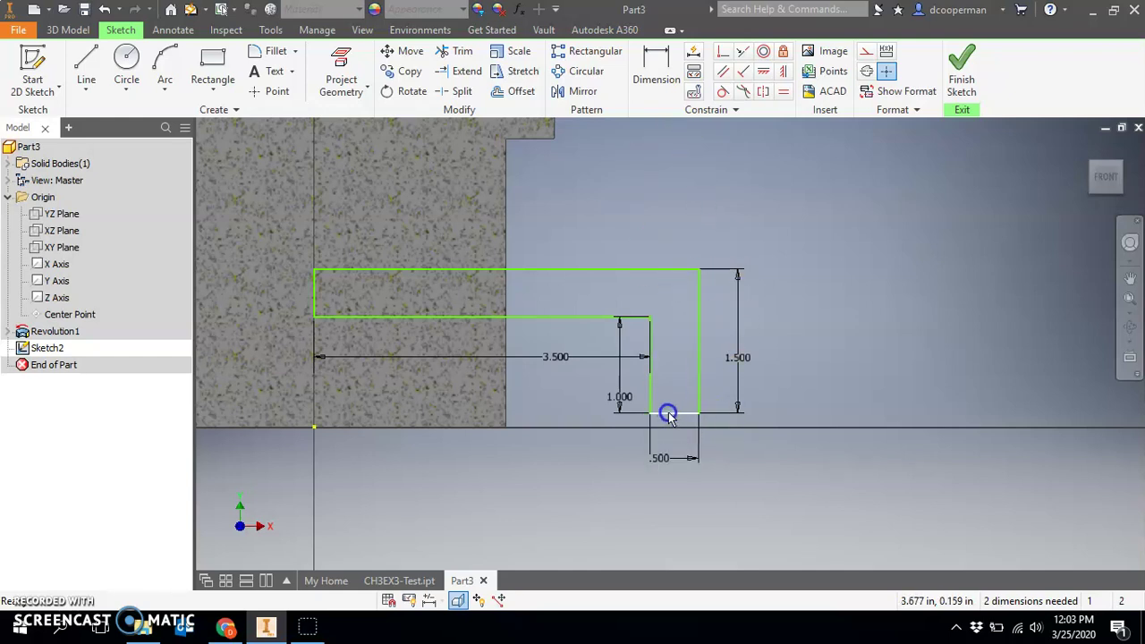
Set the sketch bottom 0 from the origin and add a driven (.500) arm thickness dimension.
click(655, 59)
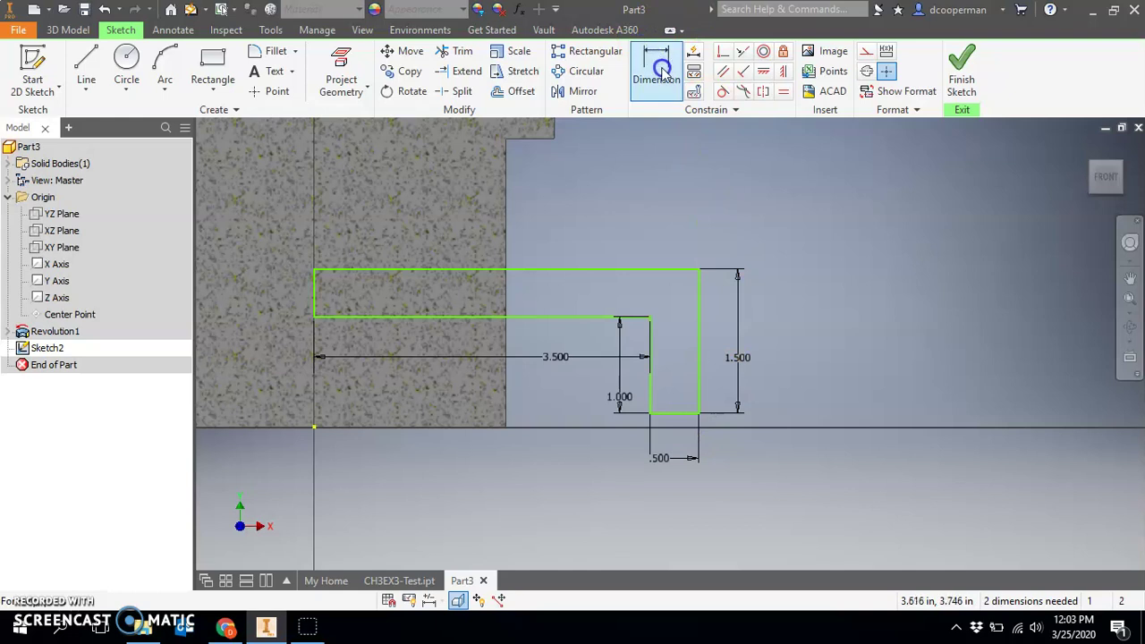
click(647, 400)
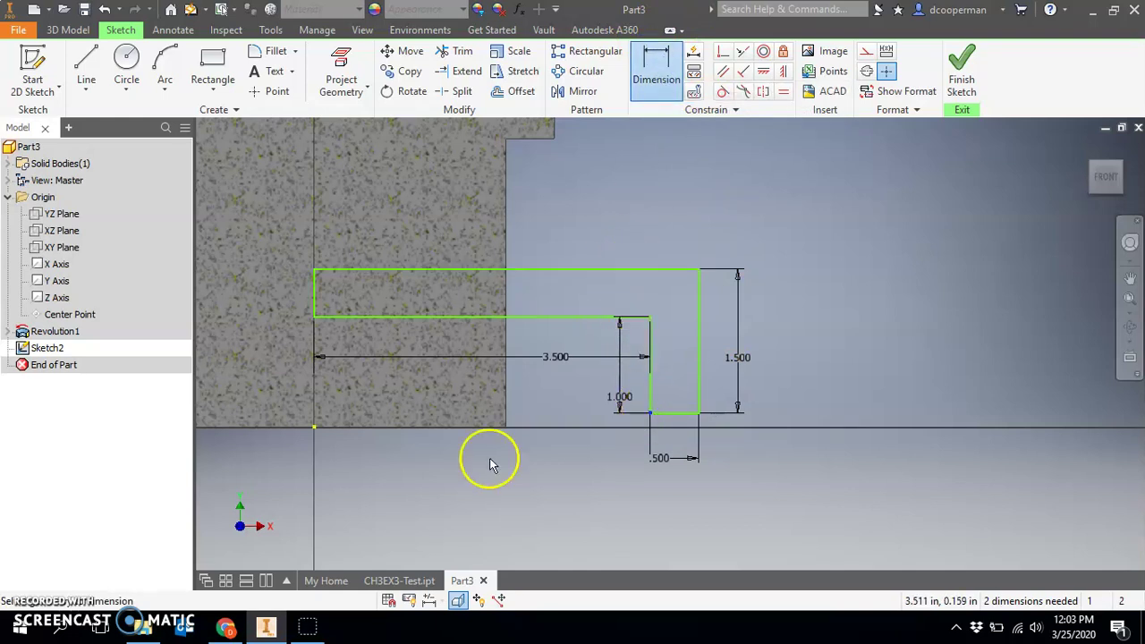
click(312, 429)
click(291, 413)
text(0.1466663)
key(Return)
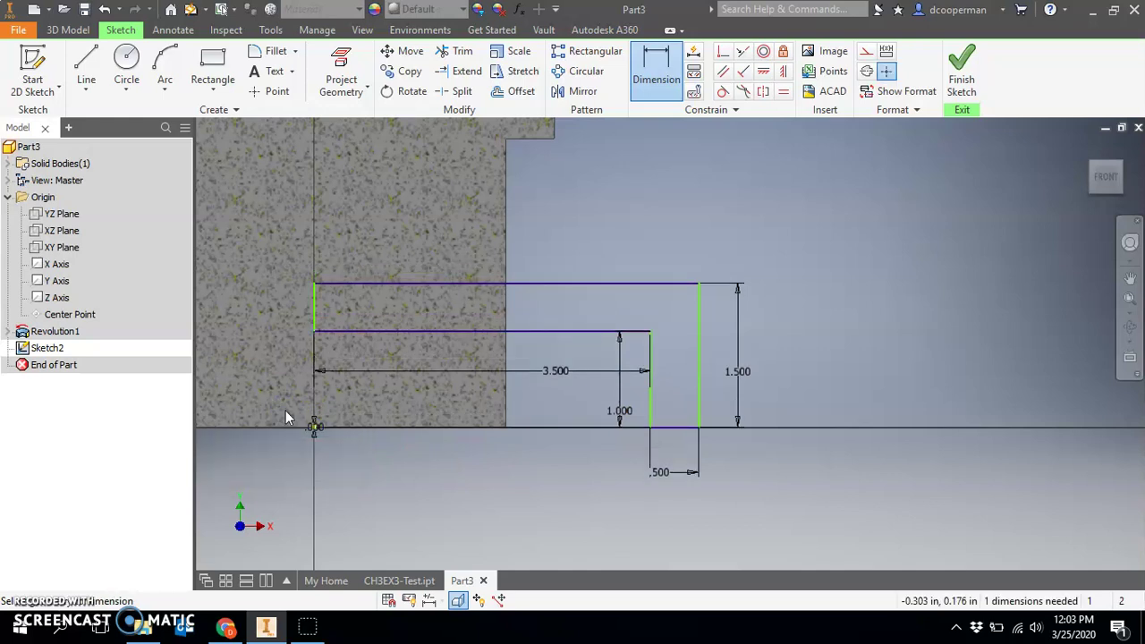
click(350, 386)
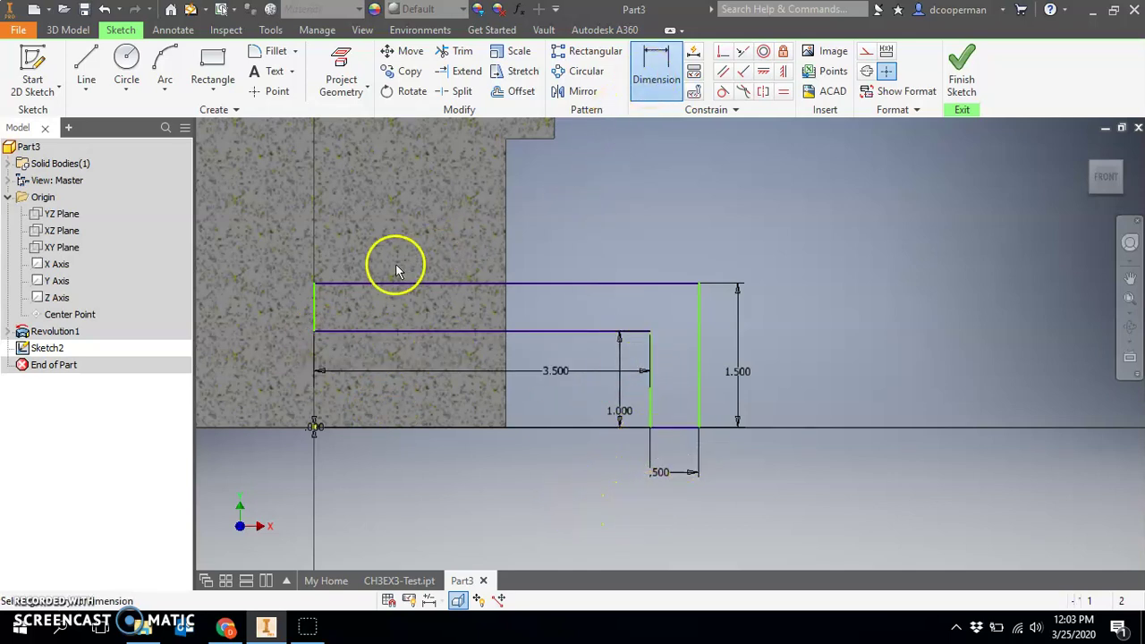
click(293, 310)
click(351, 154)
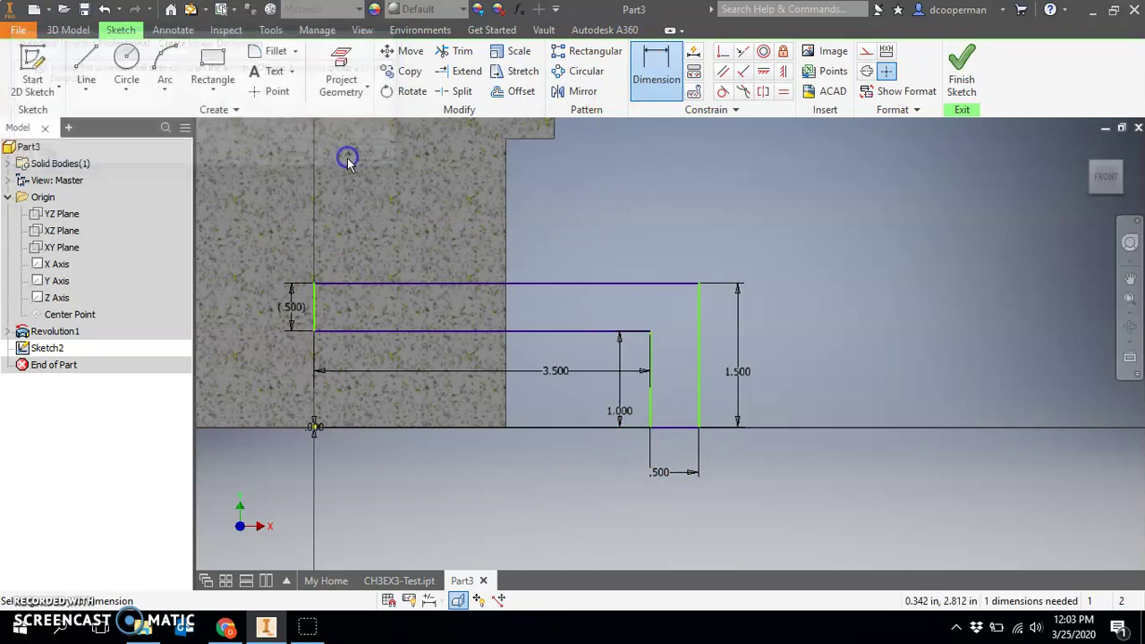
Finish Sketch2 and extrude the L profile symmetrically 4 as Extrusion1, then view CH3EX3-Test.
click(958, 83)
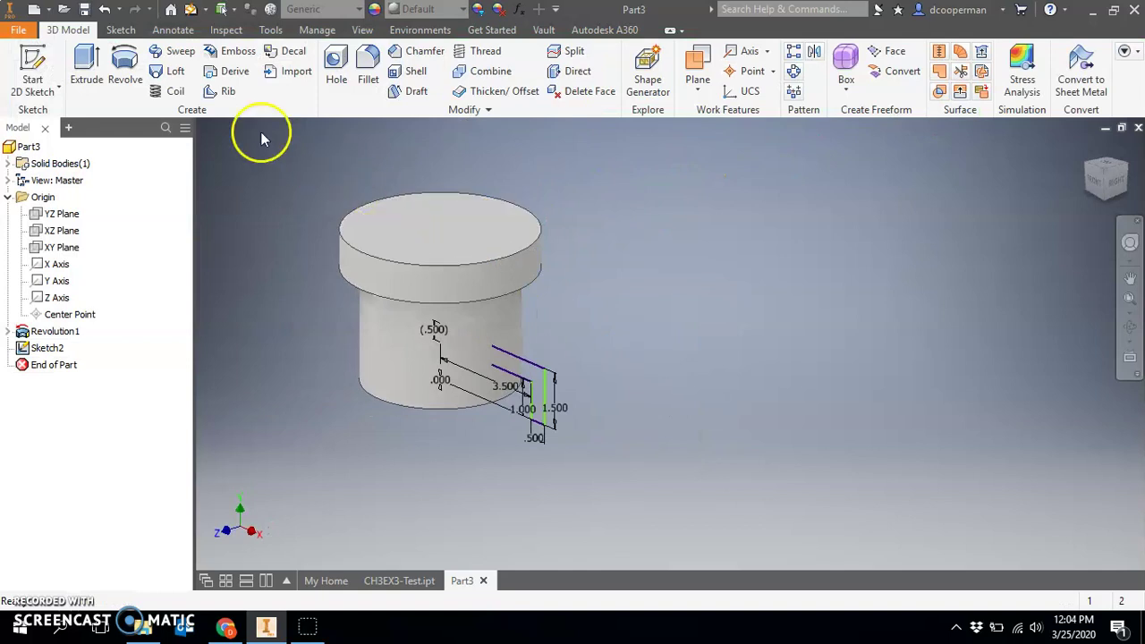
click(86, 72)
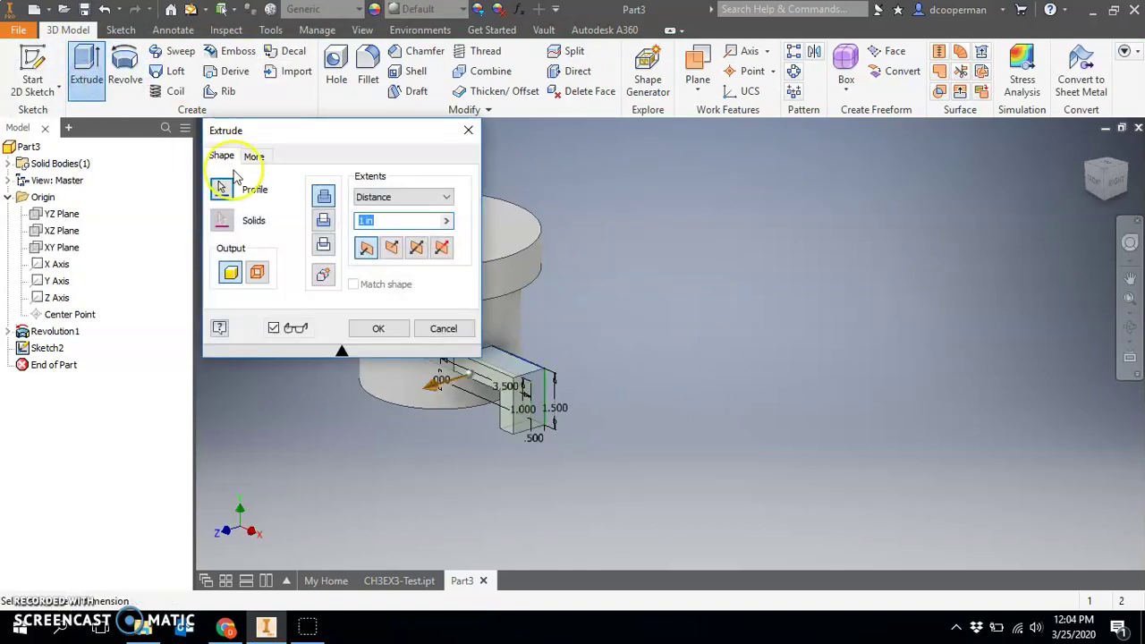
click(416, 247)
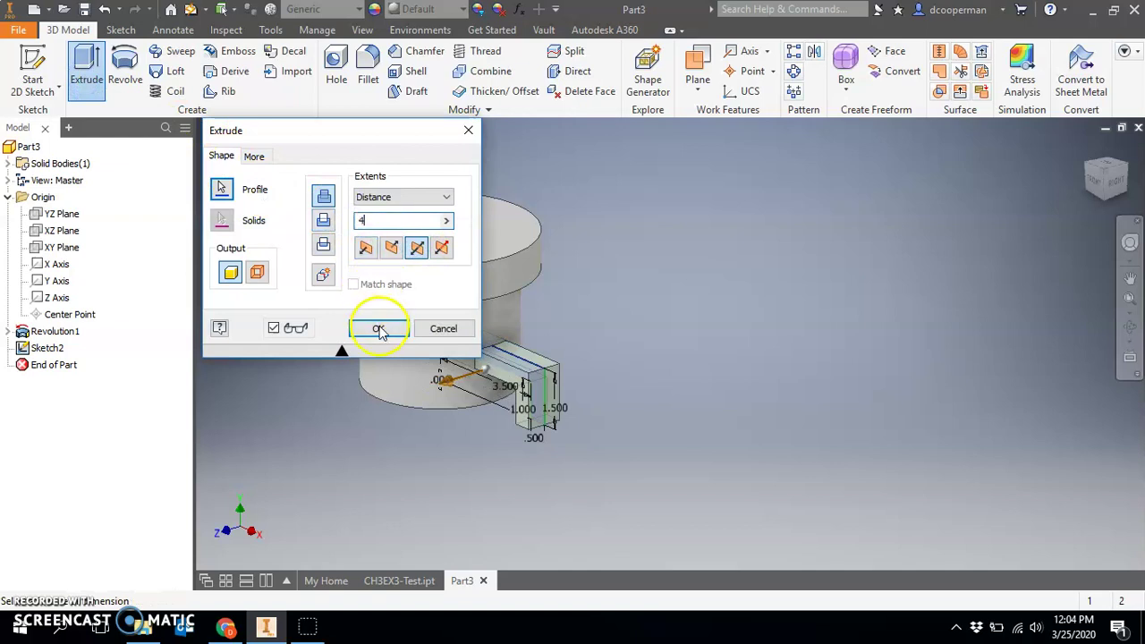
click(379, 329)
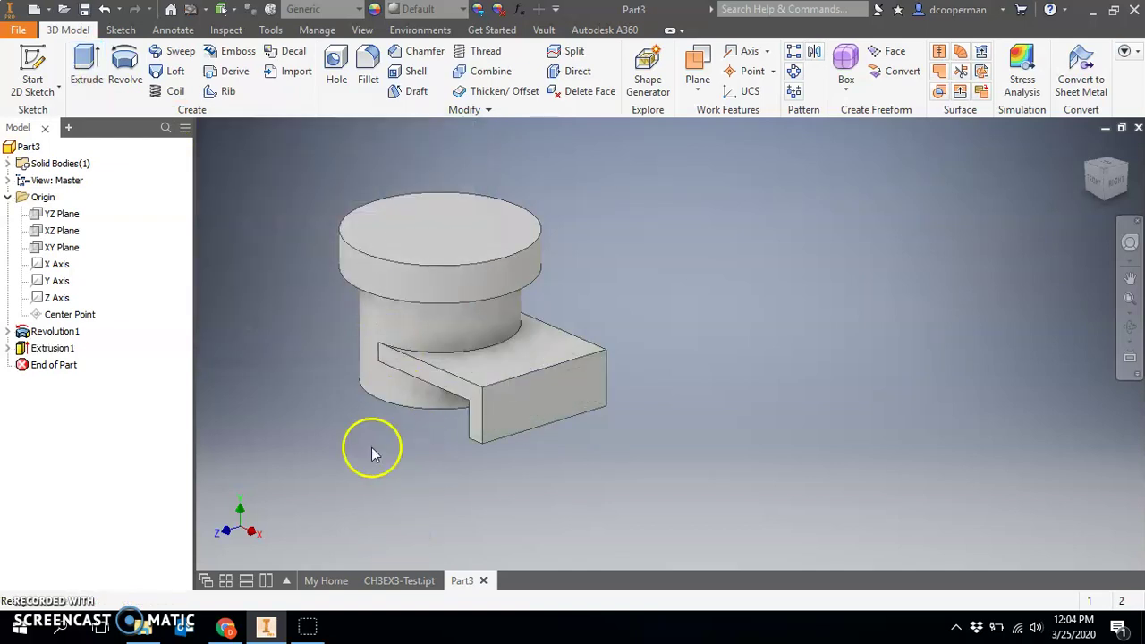
click(49, 83)
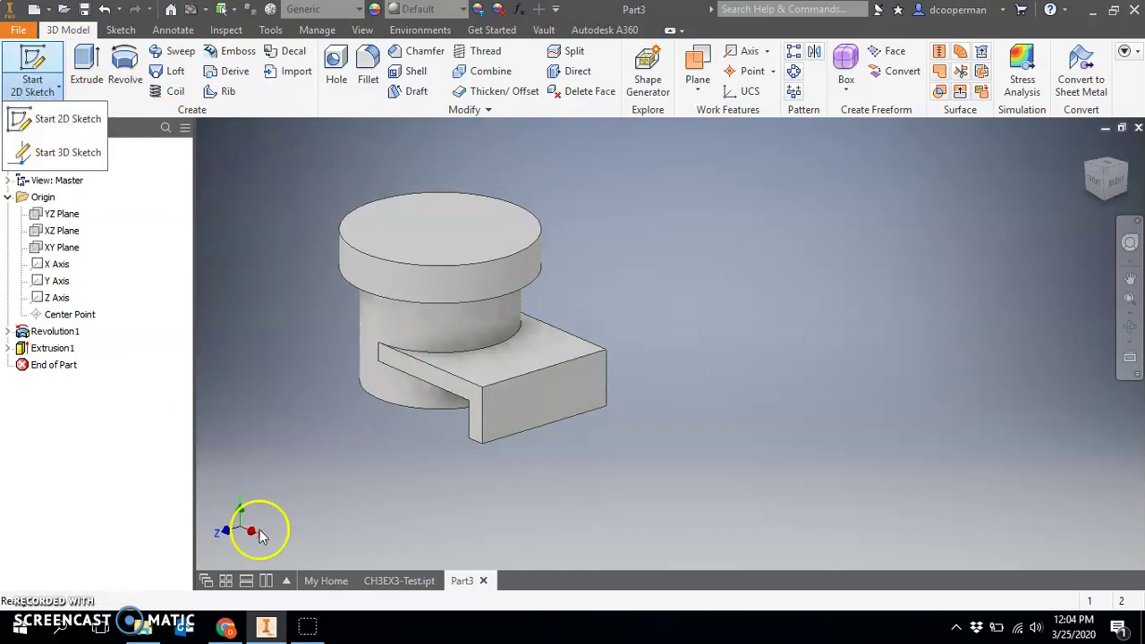
click(385, 583)
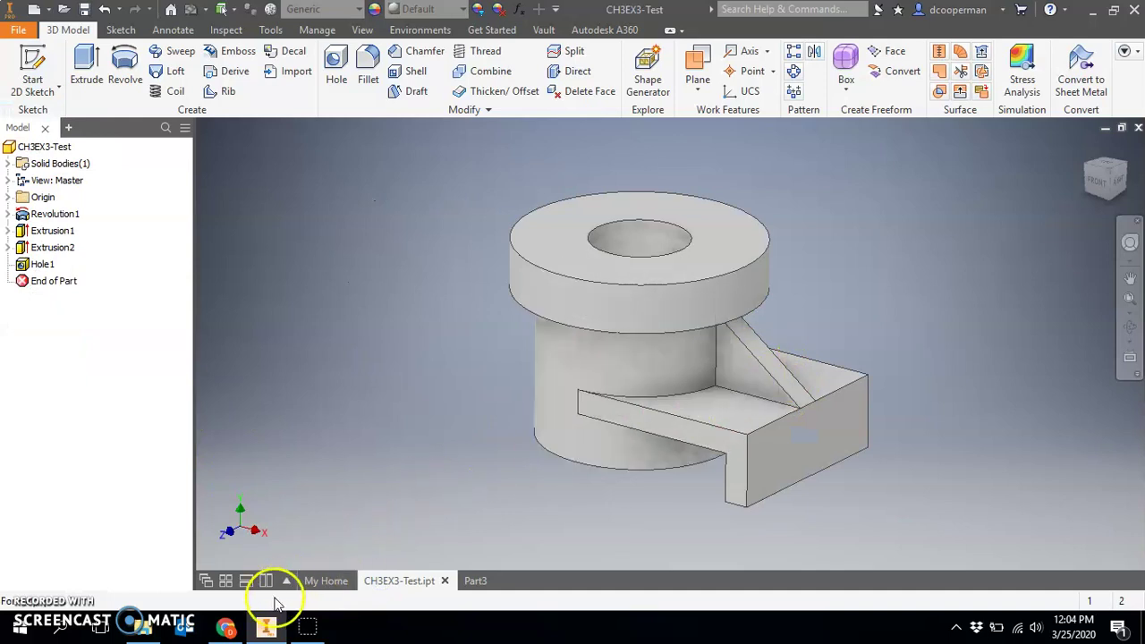
Check the reference drawing, then return to Part3 and start a new 2D sketch.
click(227, 629)
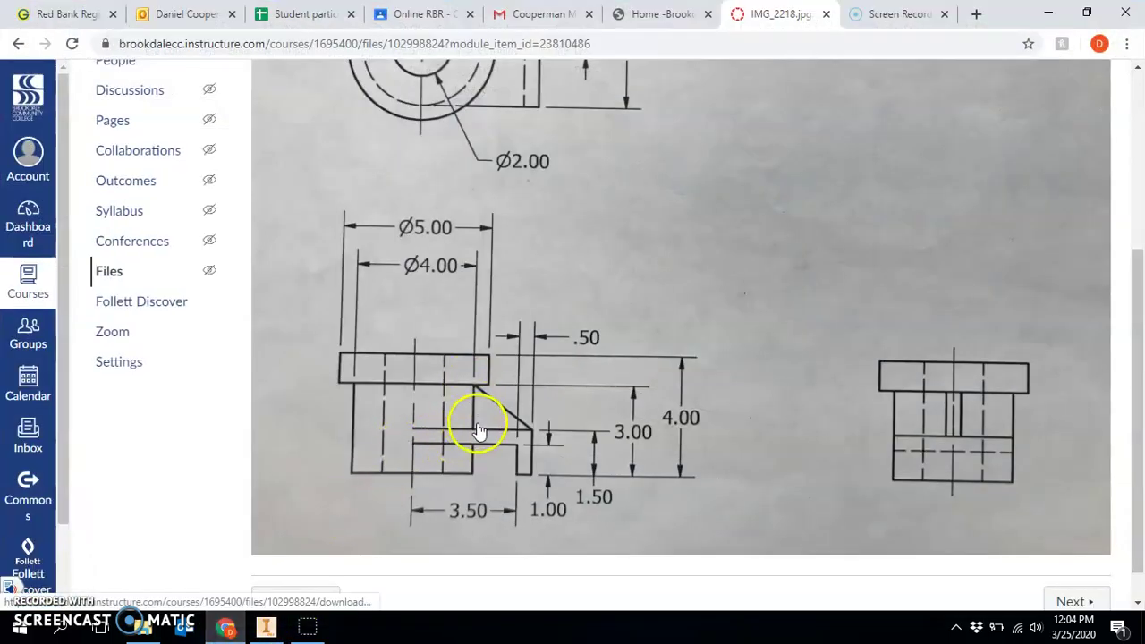
click(266, 626)
click(32, 88)
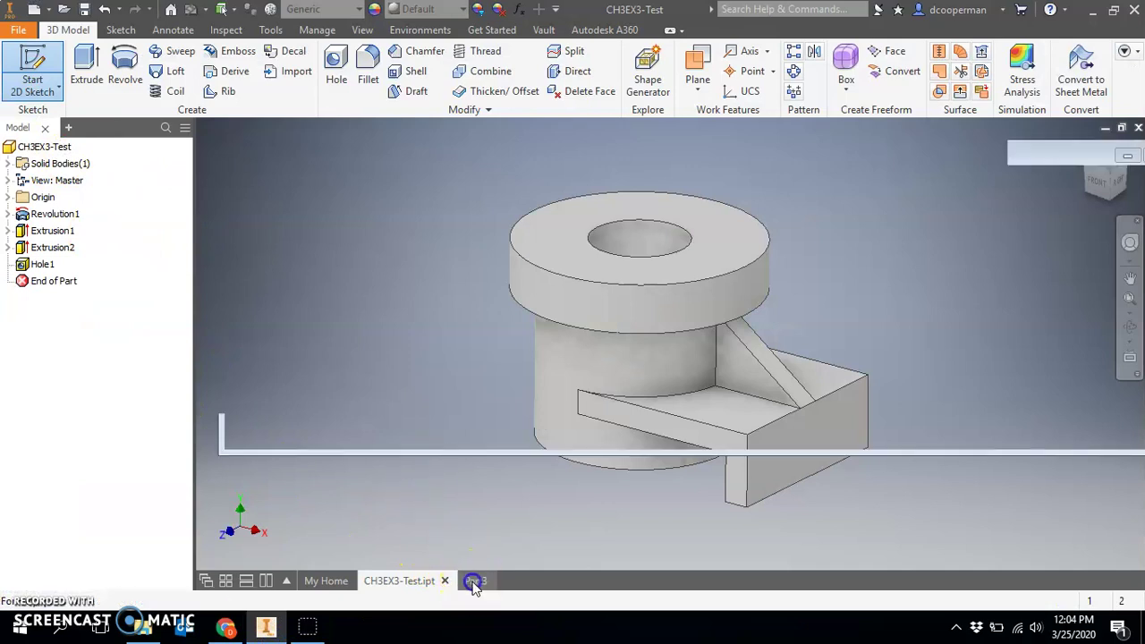
click(474, 580)
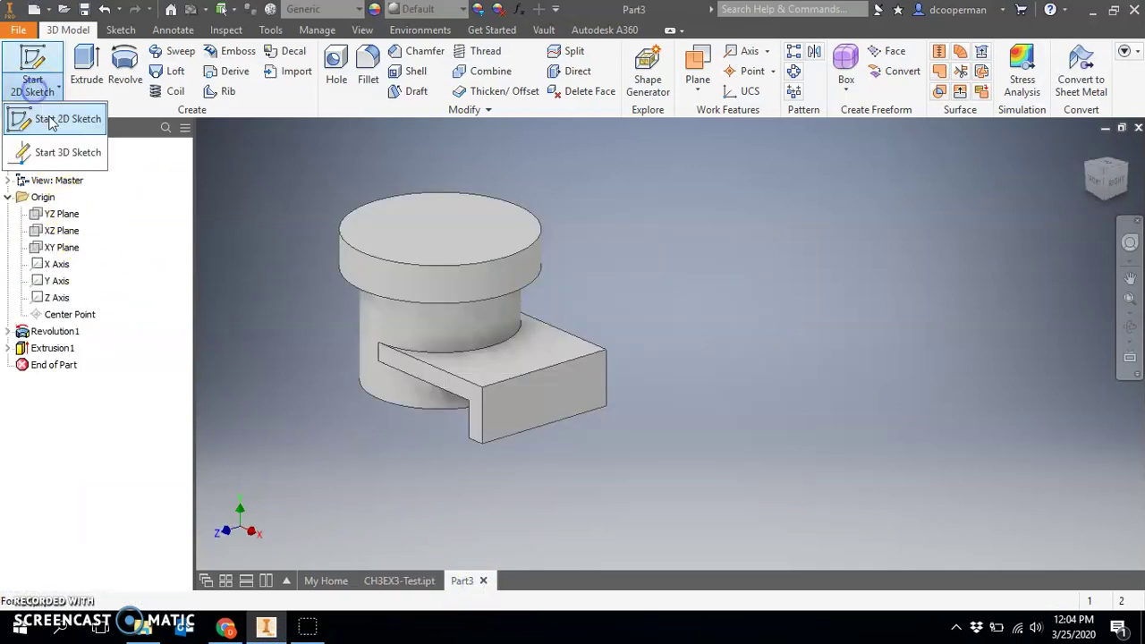
Start a sketch on the XY plane and draw the vertical edge up the cylinder wall.
click(36, 89)
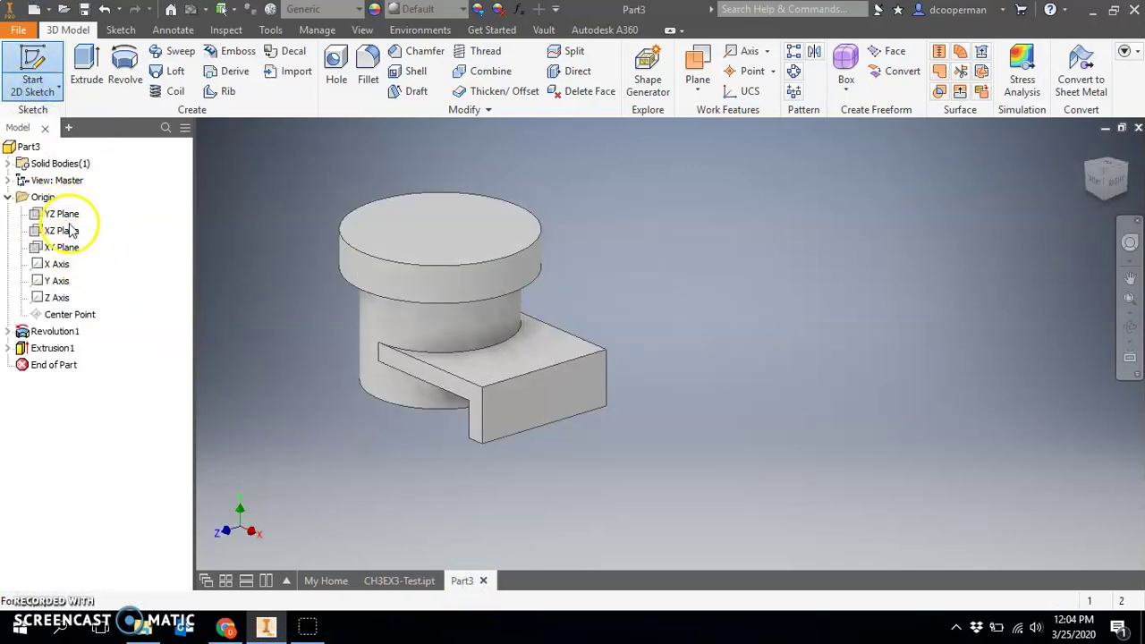
click(65, 247)
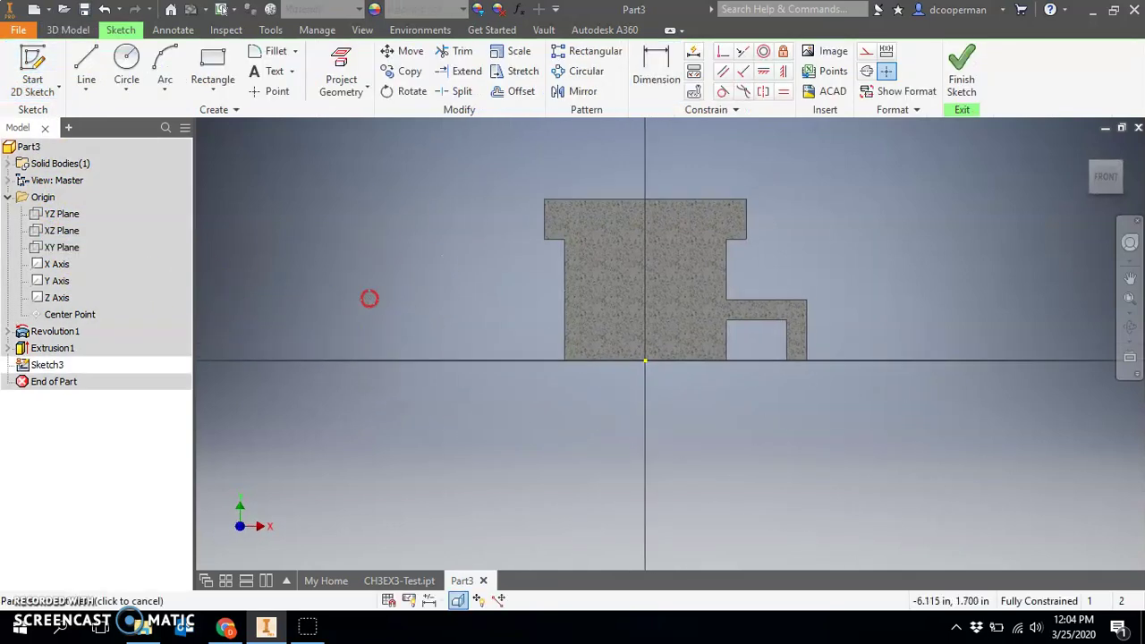
click(87, 65)
scroll(581, 366, up, 8)
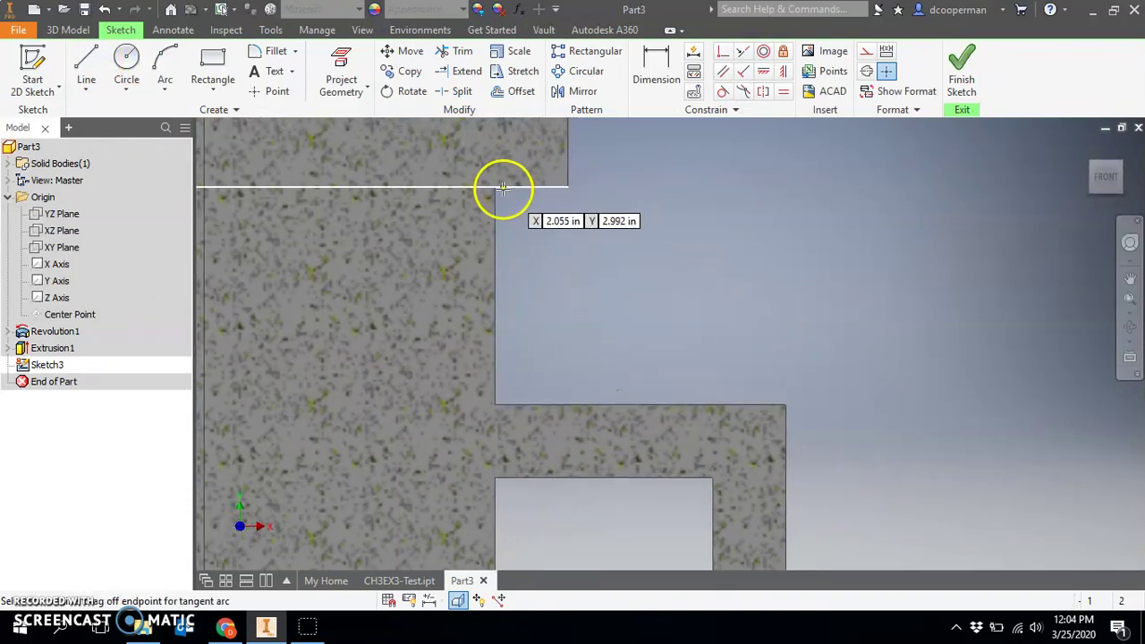
click(496, 186)
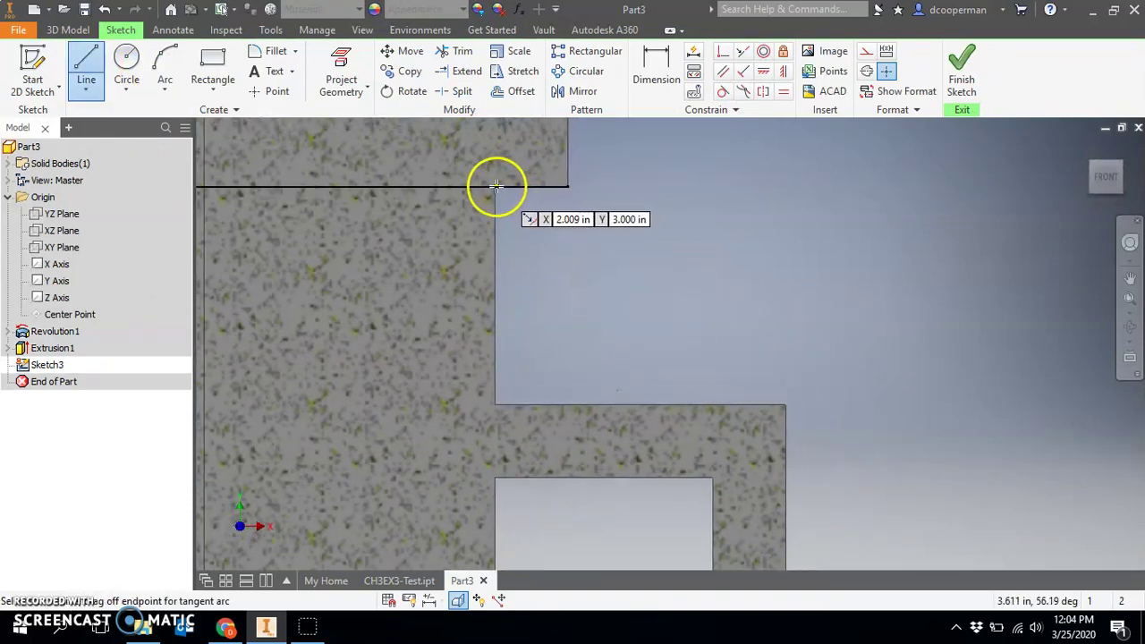
click(496, 404)
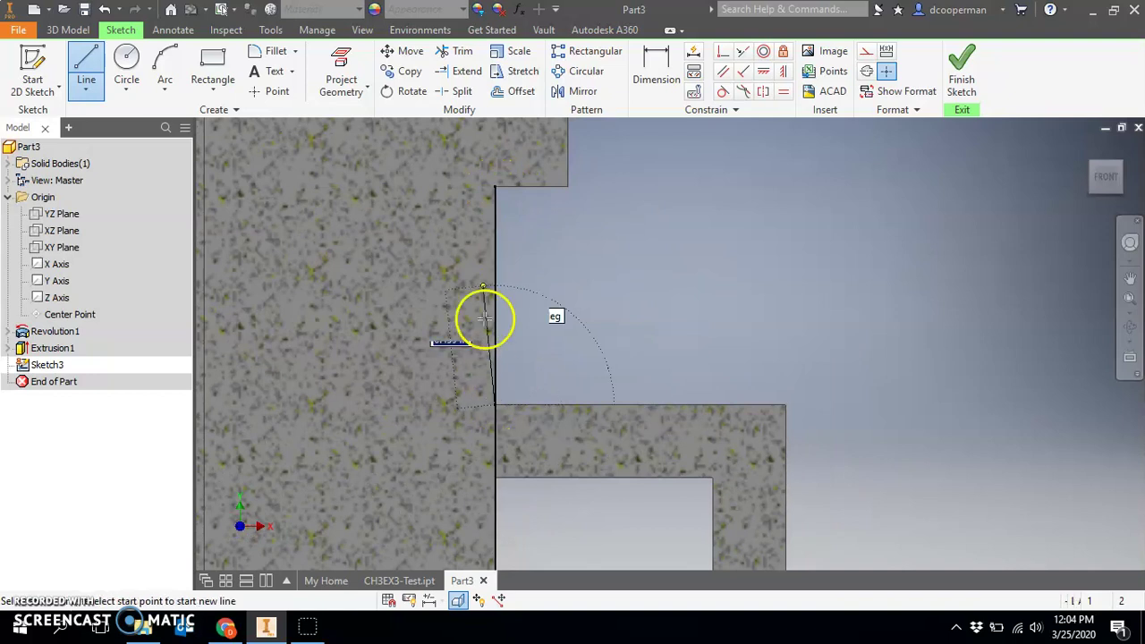
click(496, 185)
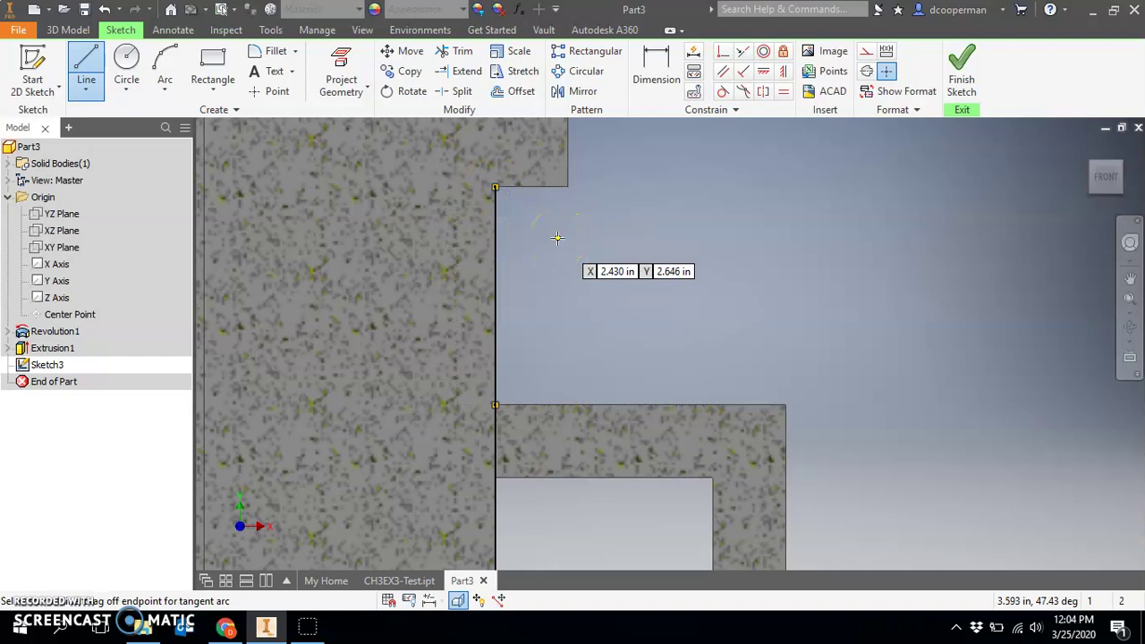
Draw the diagonal and bottom edges to close the triangular rib profile, then finish the sketch.
click(496, 186)
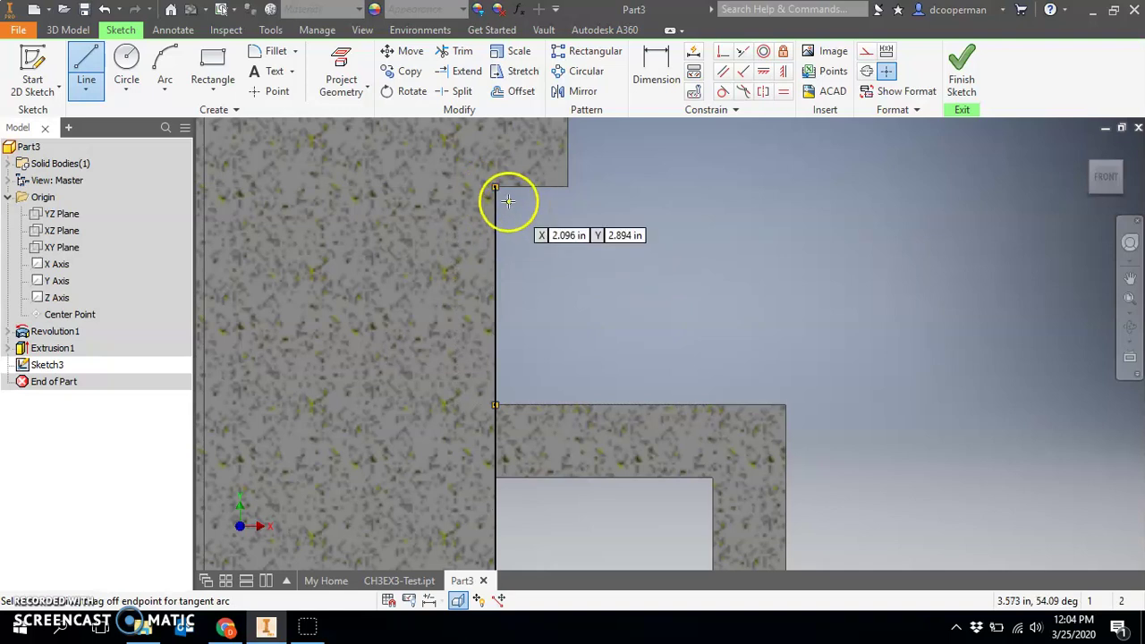
click(786, 404)
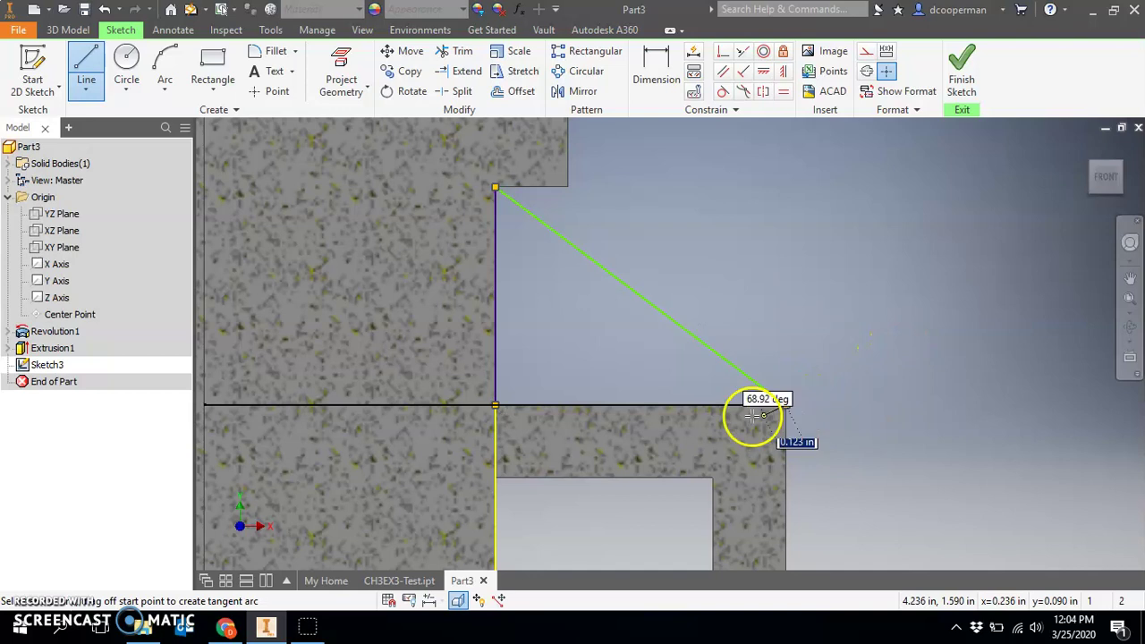
click(495, 406)
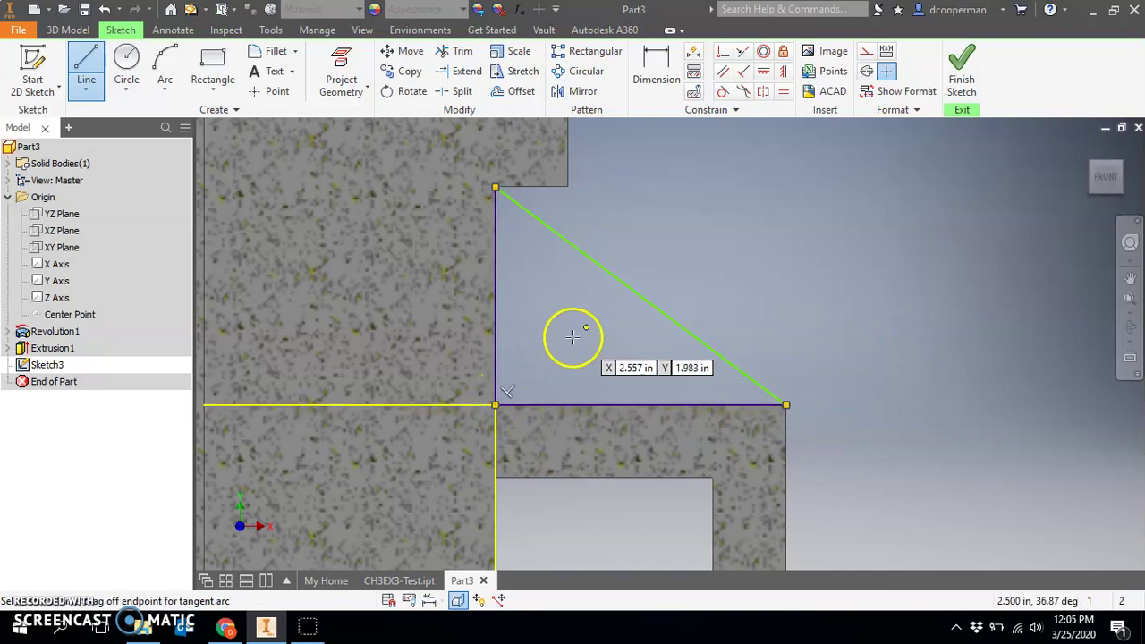
key(Escape)
key(Escape)
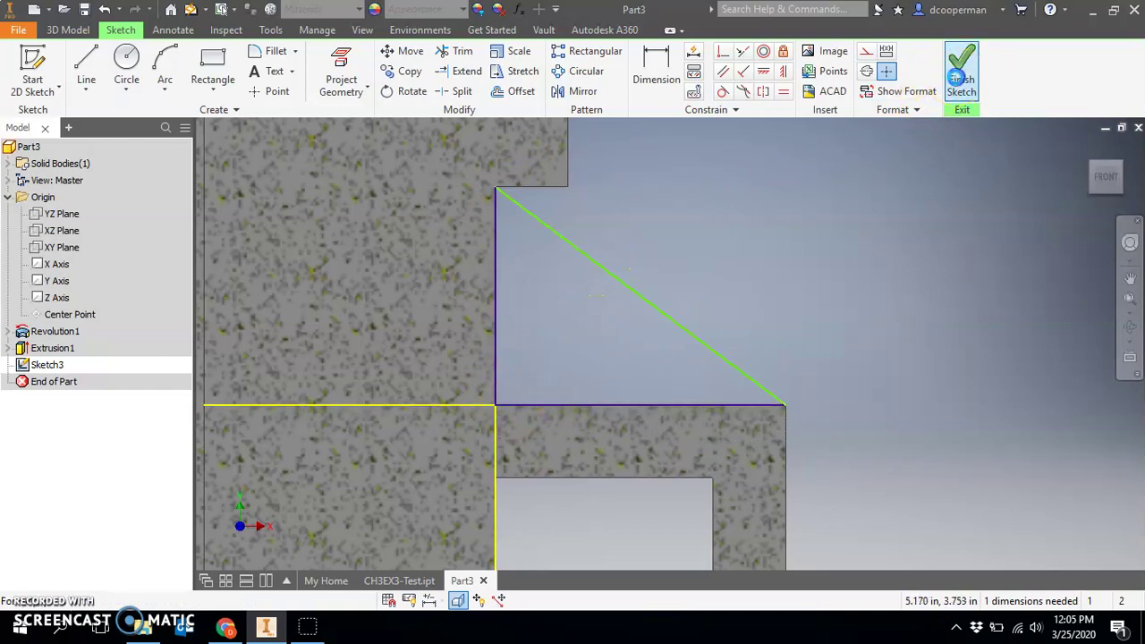
click(961, 67)
Extrude the triangle profile symmetrically into a thin rib between cylinder and arm.
click(87, 79)
click(417, 247)
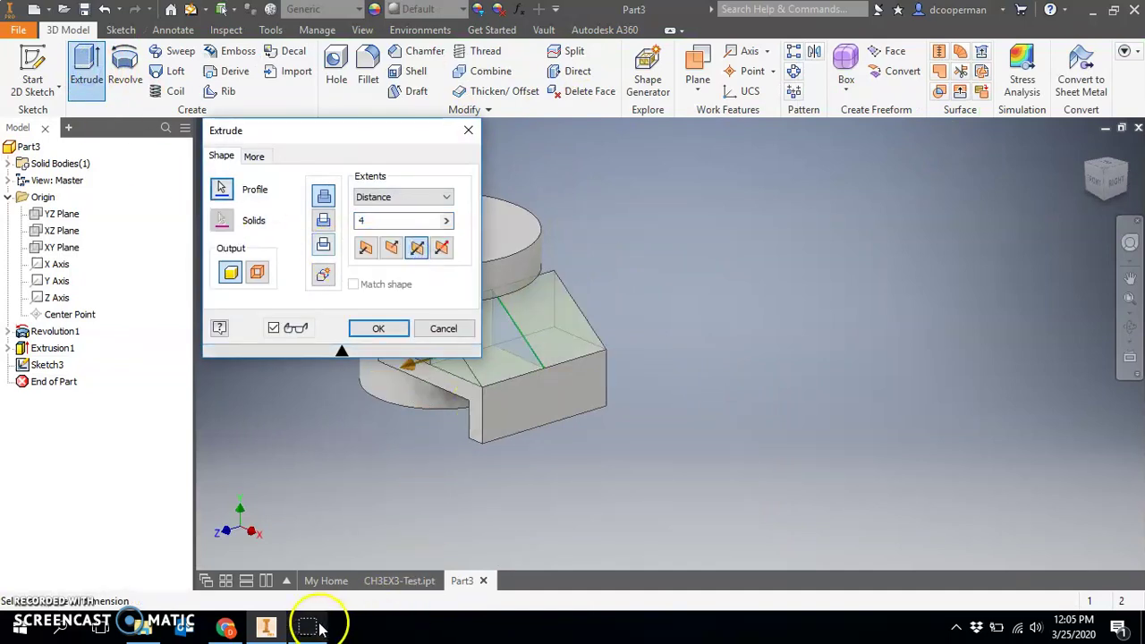
click(226, 626)
scroll(536, 414, up, 1)
scroll(536, 414, up, 3)
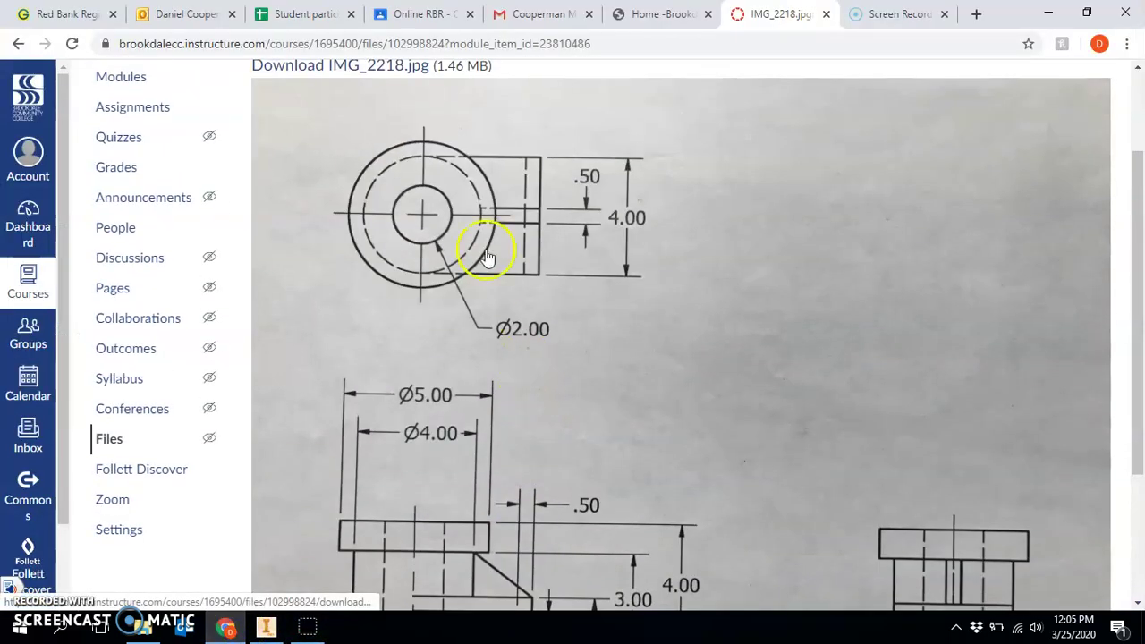
click(1048, 13)
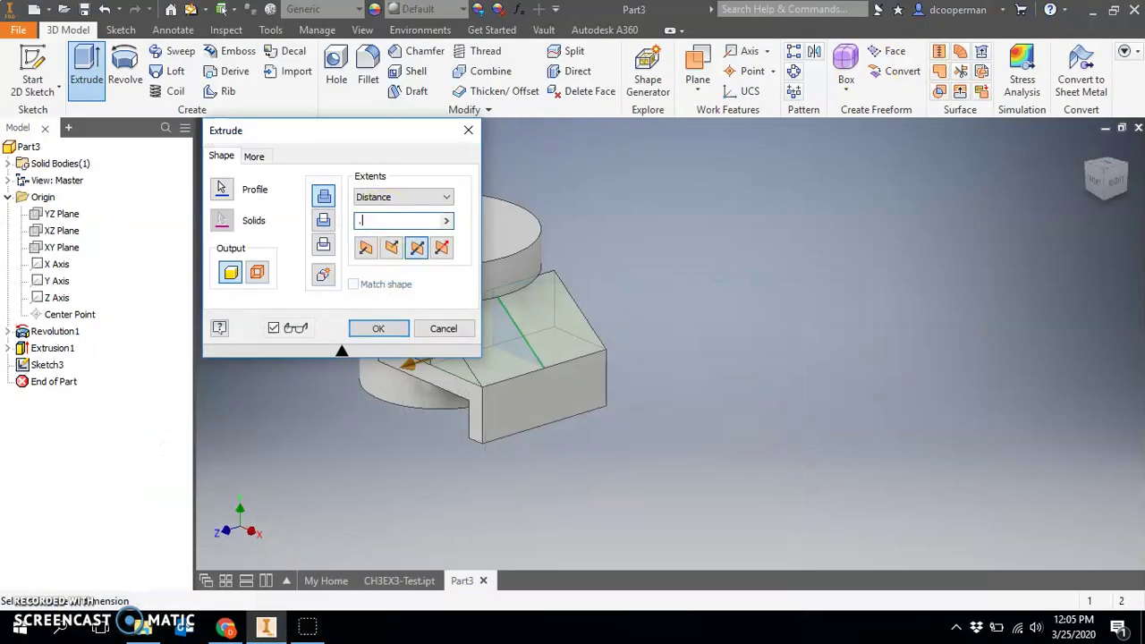
click(379, 328)
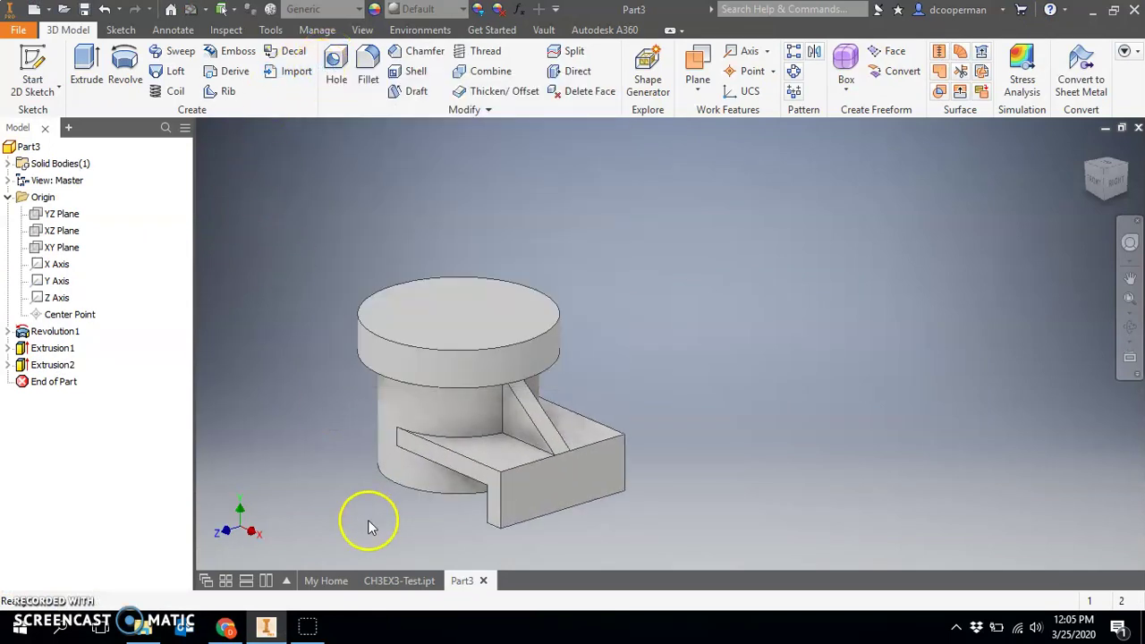
click(224, 627)
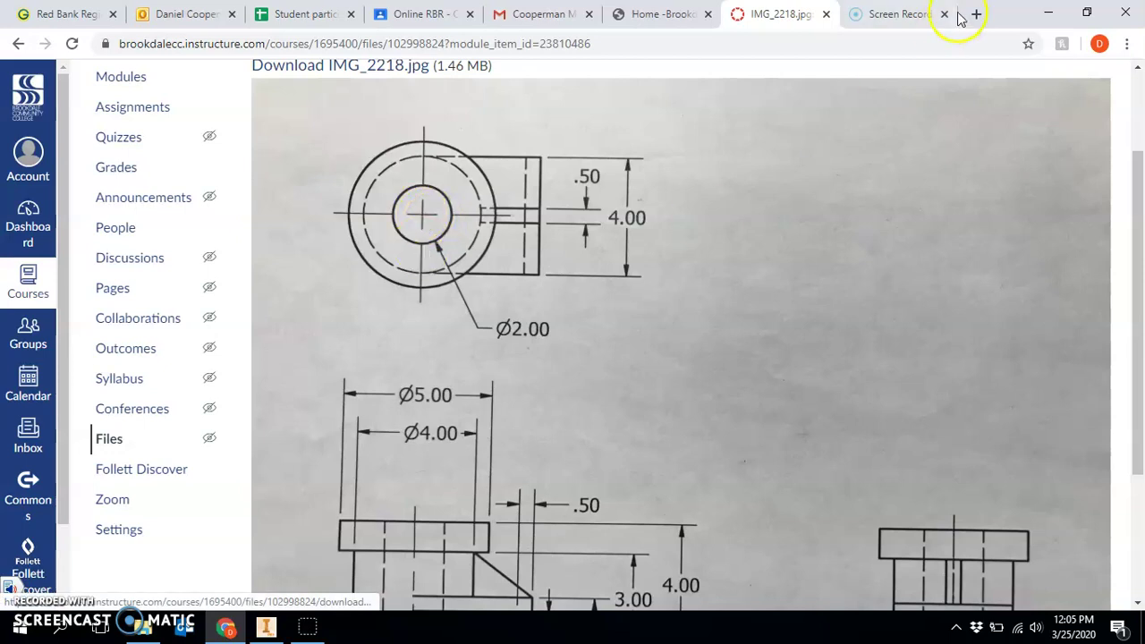
click(1048, 11)
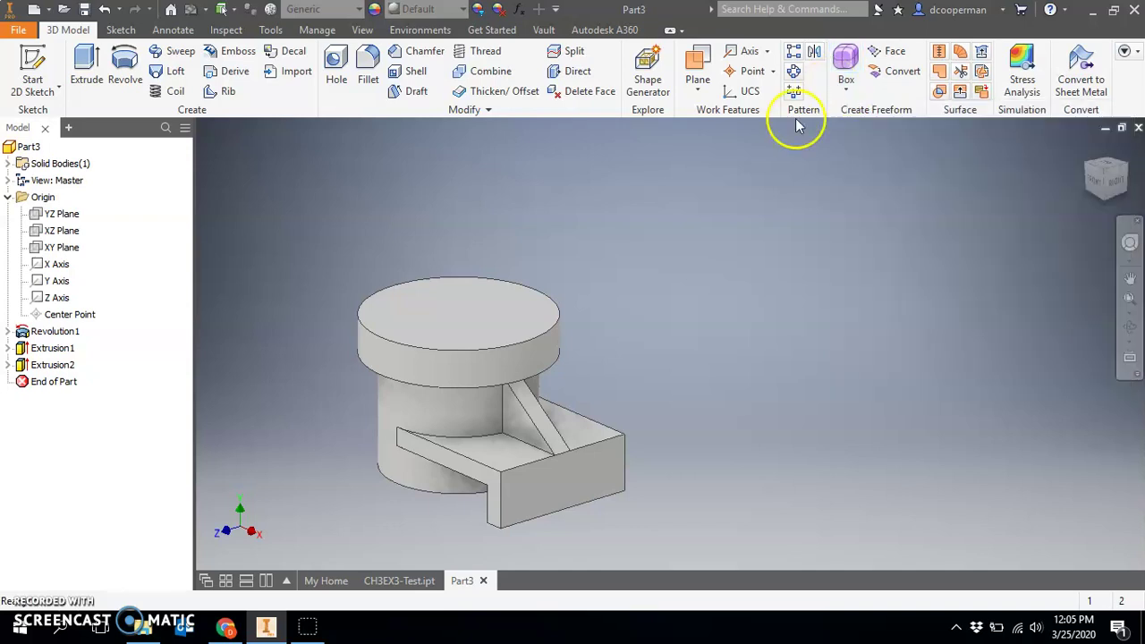
middle_drag(716, 461, 707, 380)
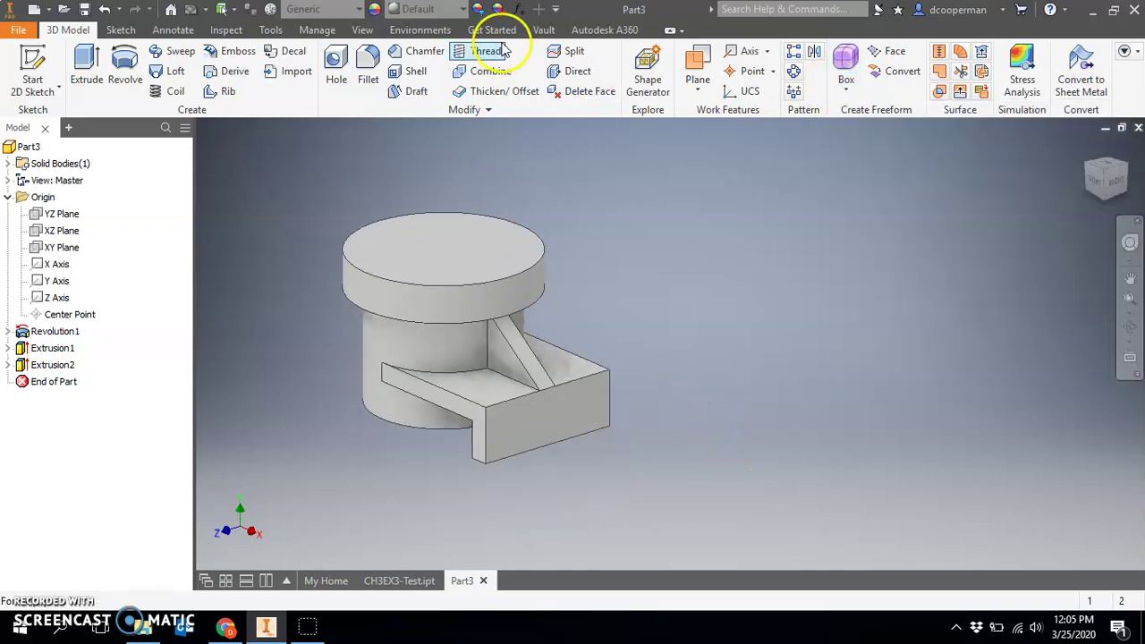
Add a concentric 2 in diameter hole on the top face, centred on its circular edge.
click(337, 68)
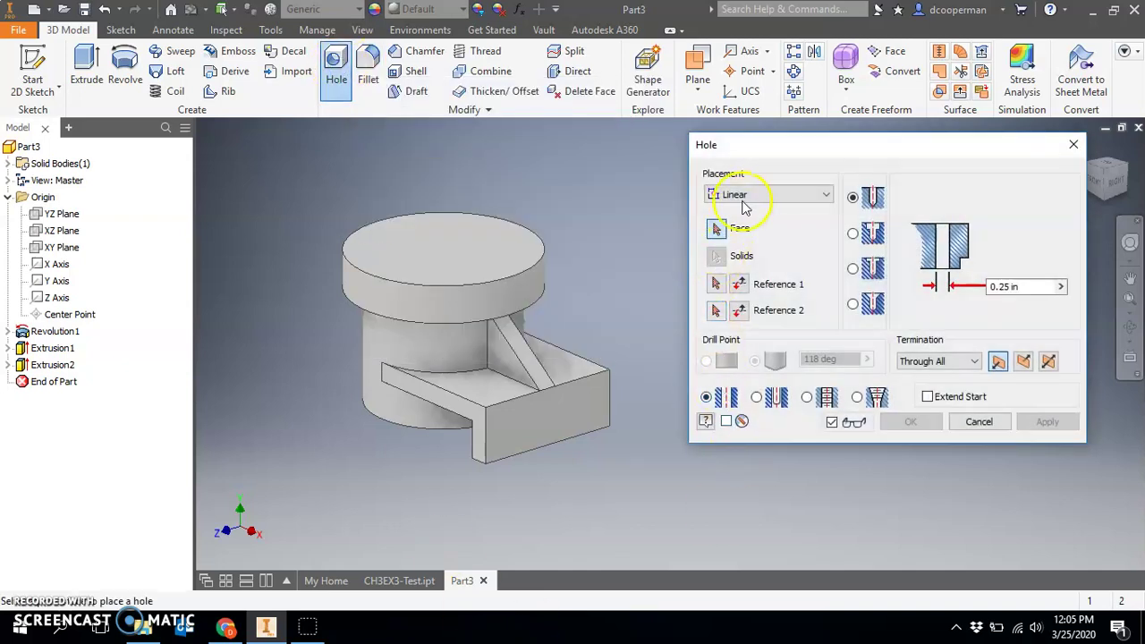
click(741, 199)
click(763, 234)
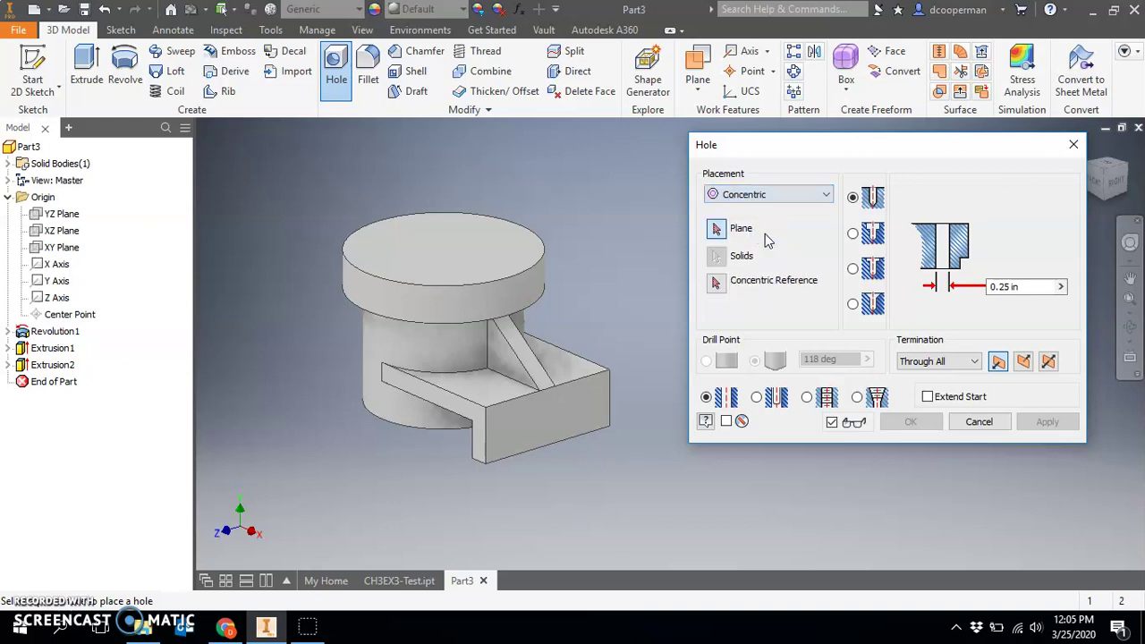
click(716, 228)
click(475, 261)
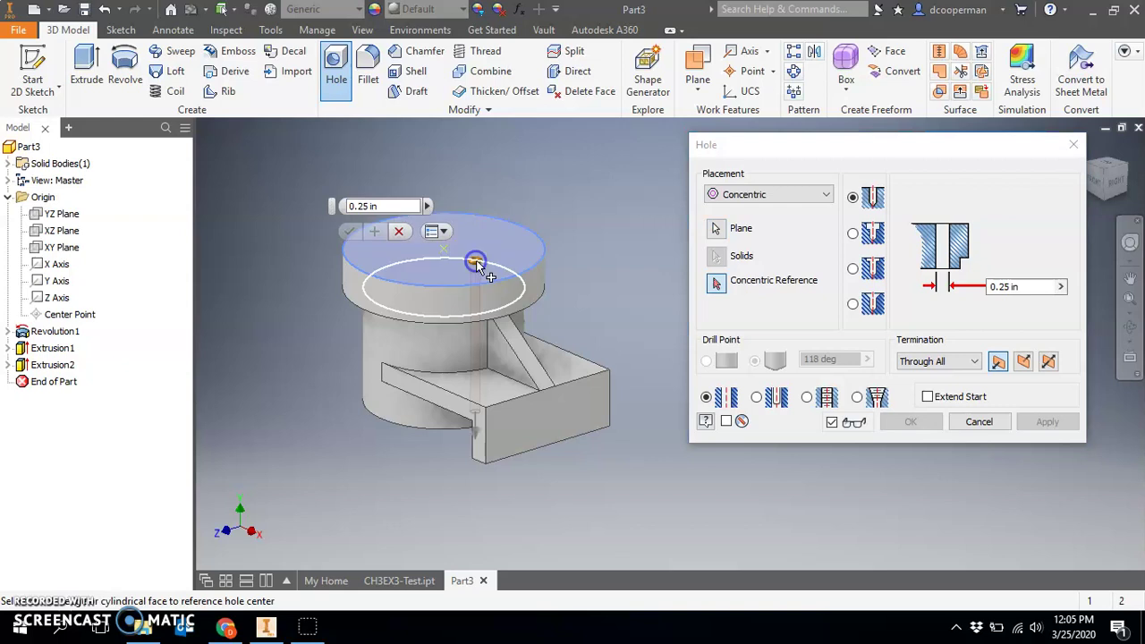
click(531, 236)
click(992, 287)
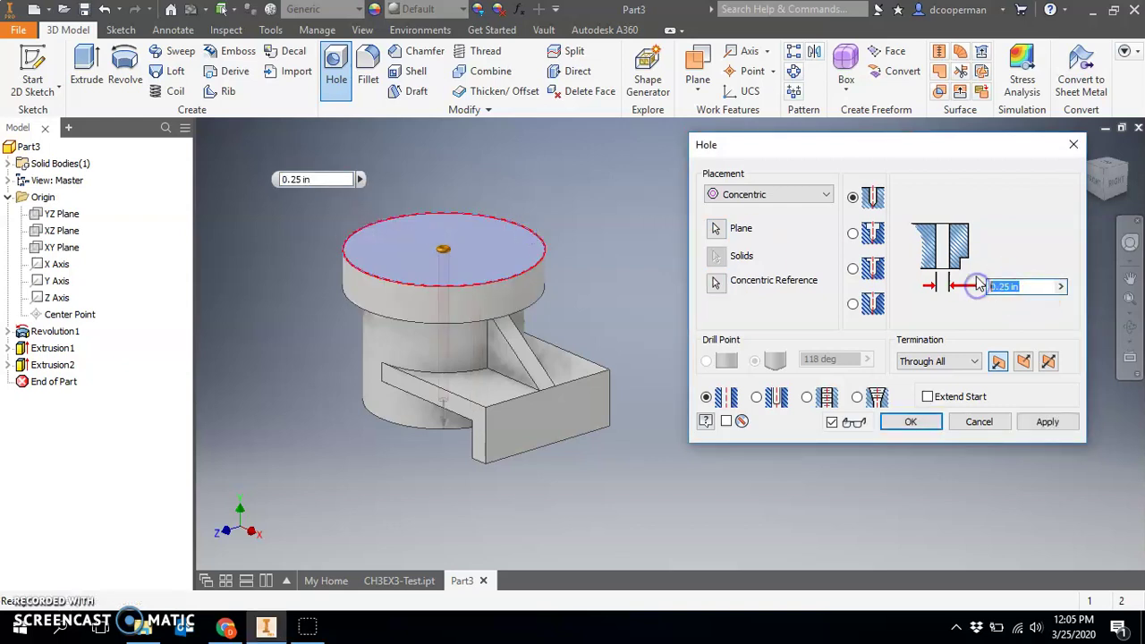
text(2)
click(911, 421)
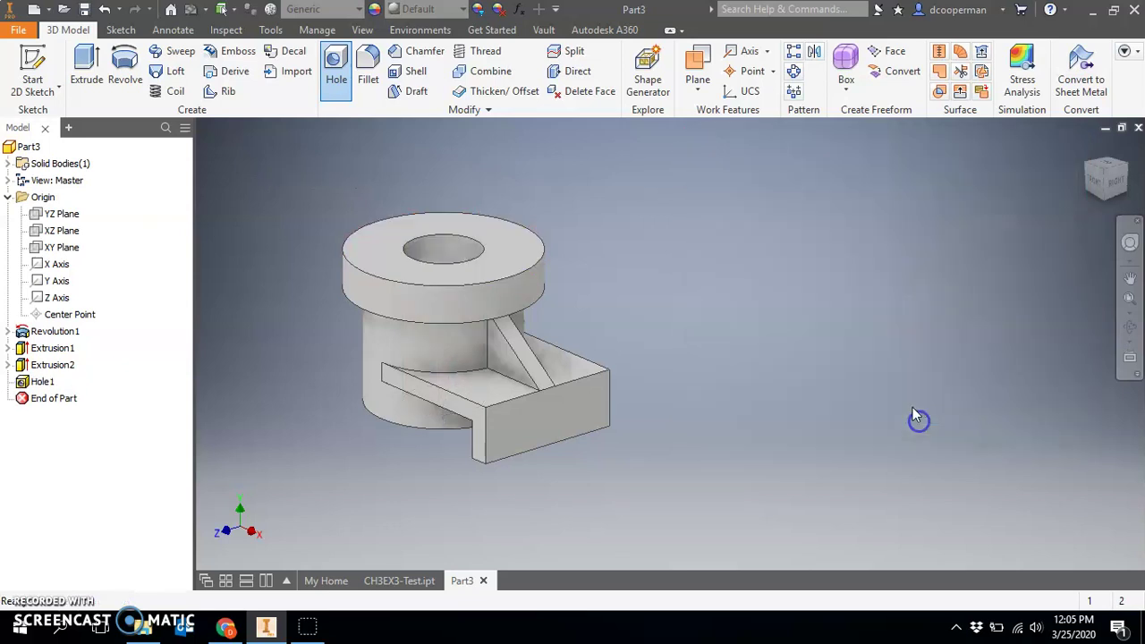
Return the model to its home view and save the part as Ch3Ex3.
click(1082, 149)
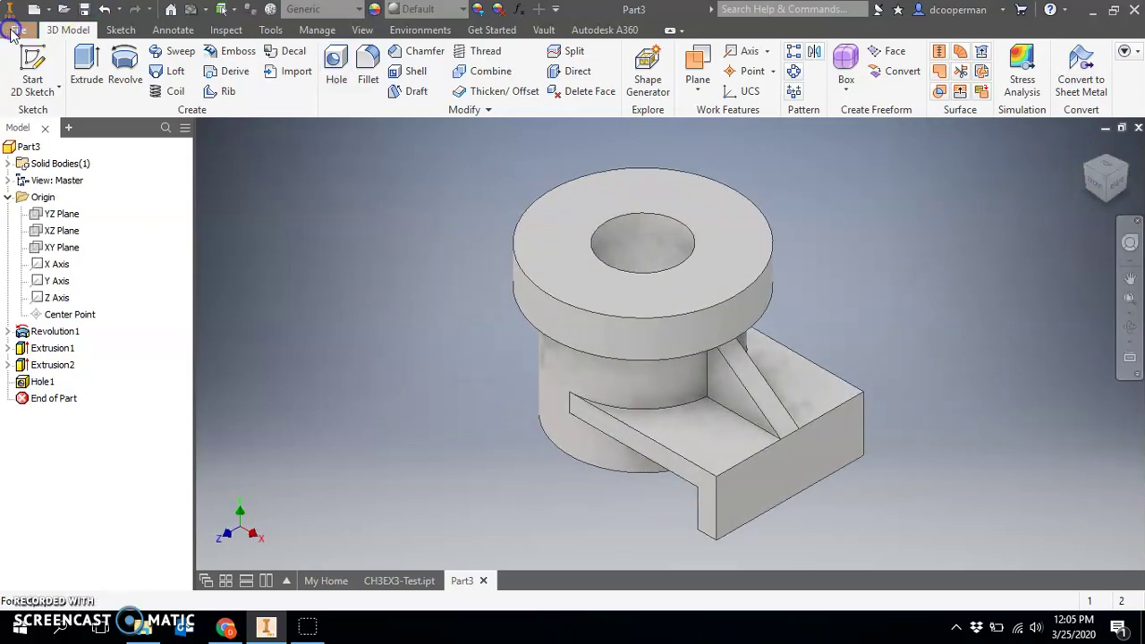
click(14, 32)
click(62, 211)
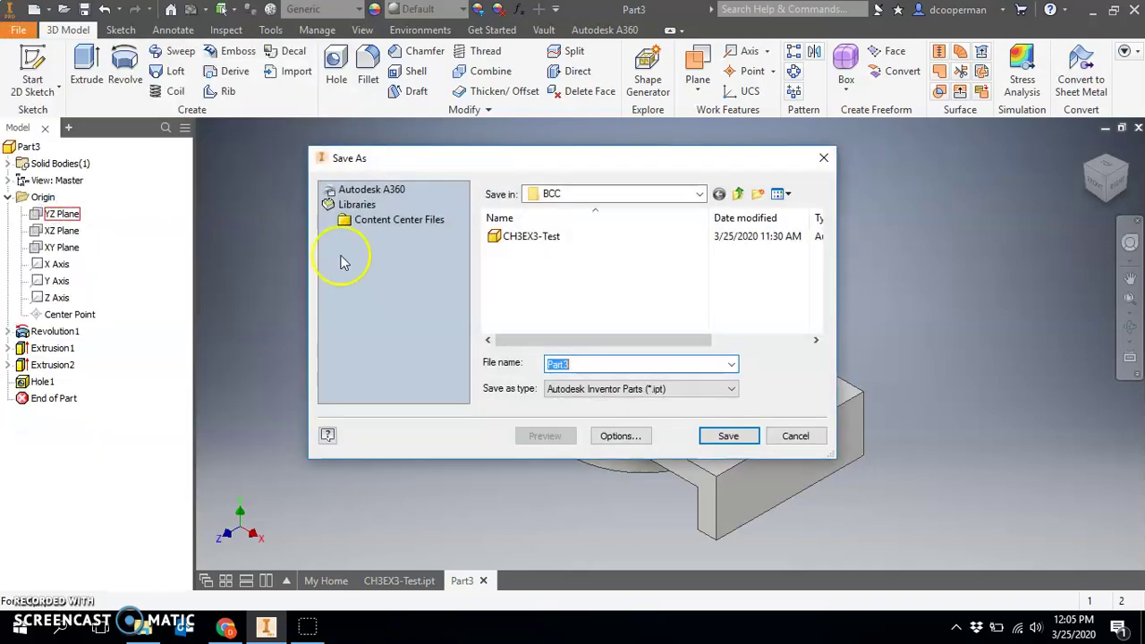
text(Ch3E)
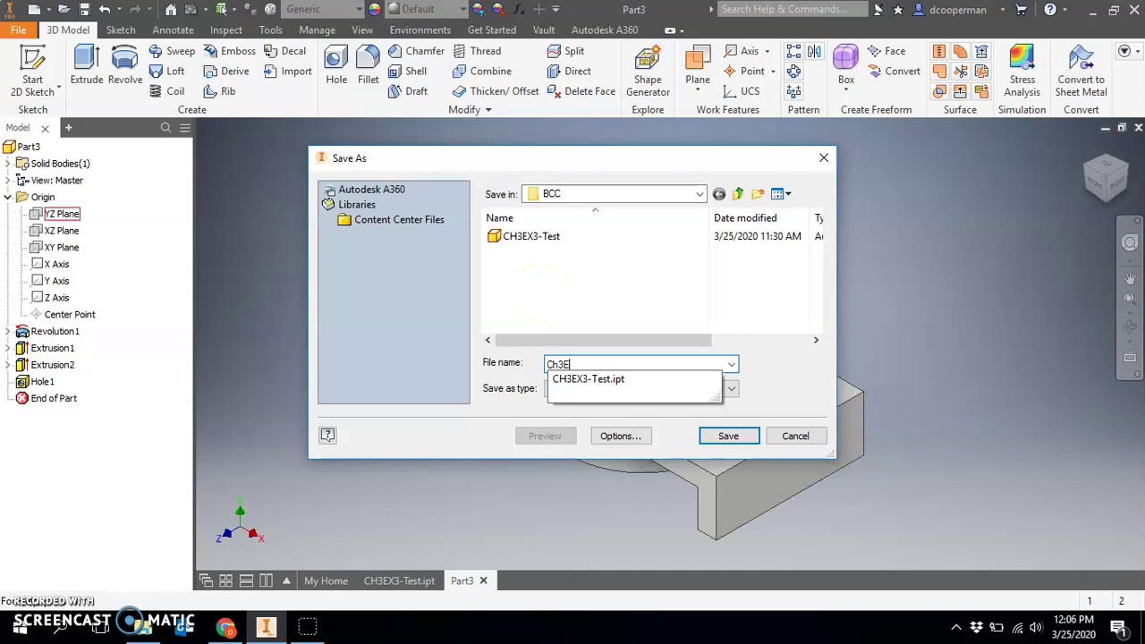
text(x4)
click(728, 435)
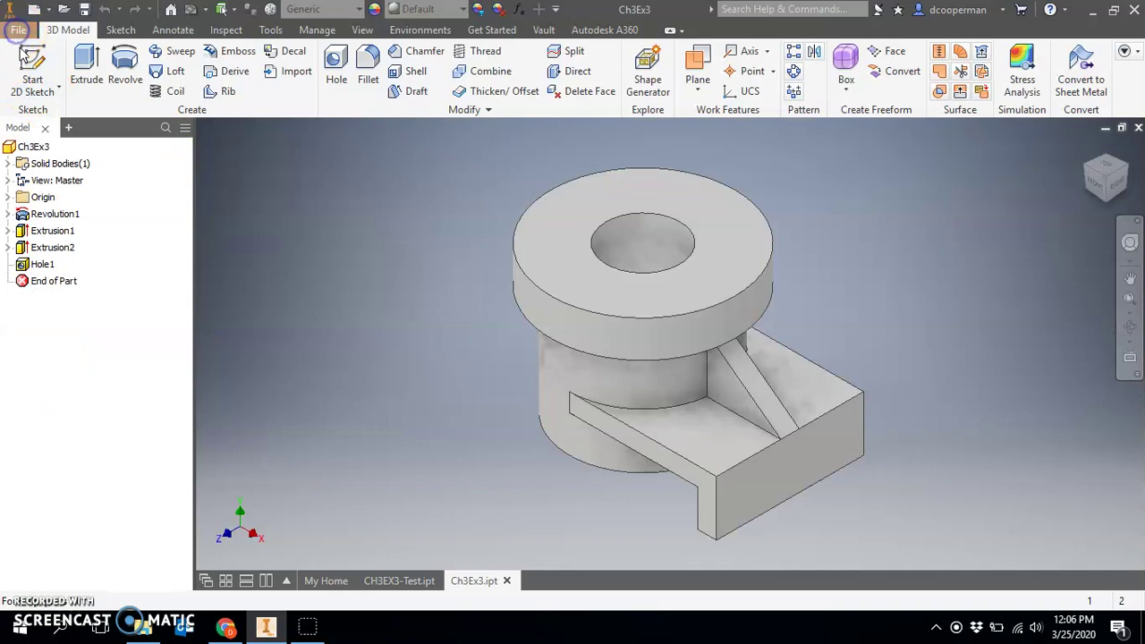
click(18, 30)
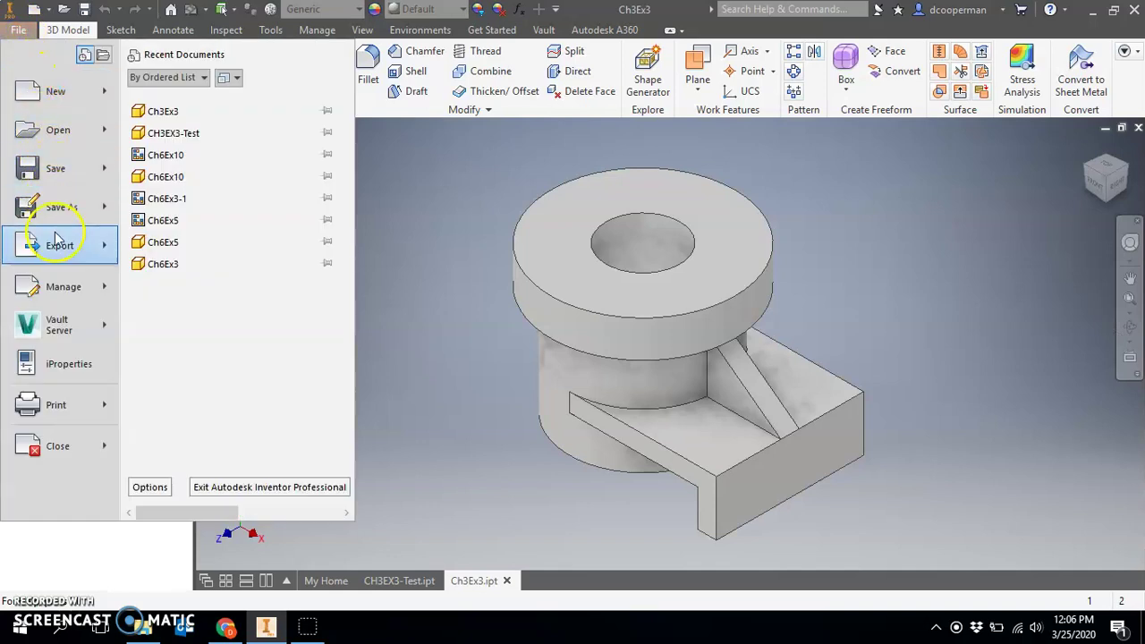
Create a new drawing from the ANSI (in).idw template and set Sheet:1 to size A.
click(56, 91)
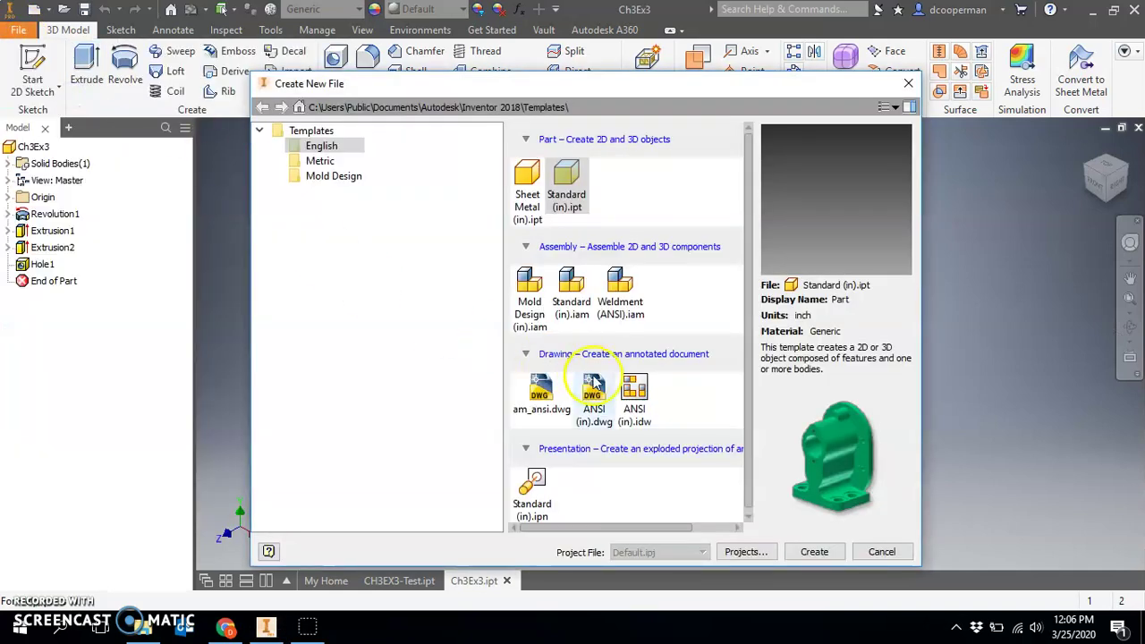
double_click(635, 394)
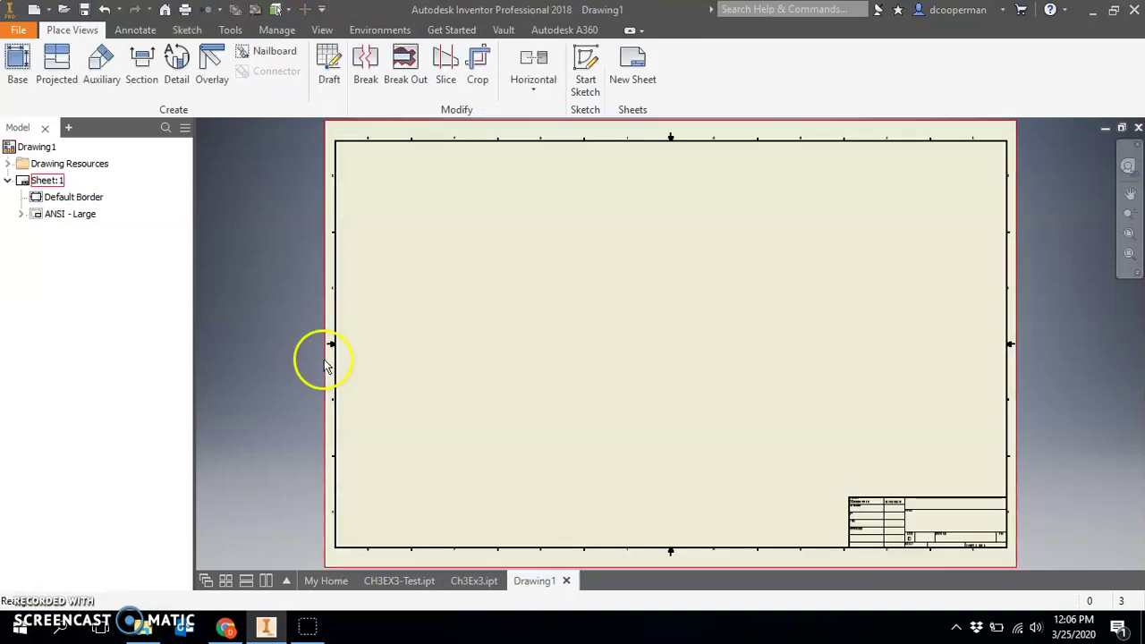
right_click(47, 180)
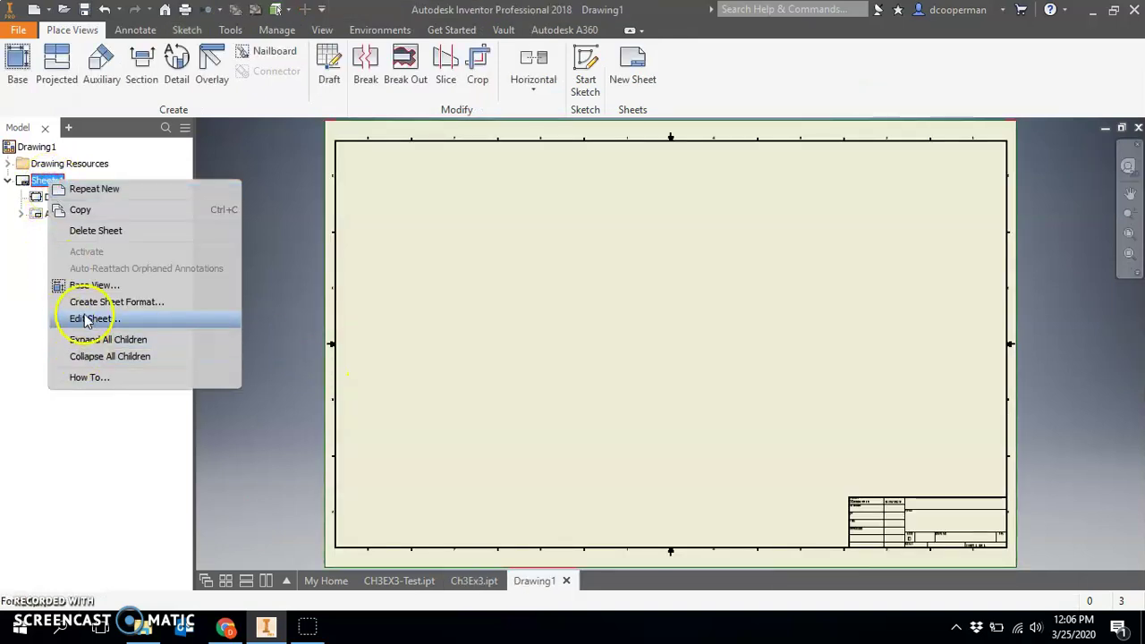
click(93, 319)
click(256, 234)
click(254, 246)
Replace the ANSI - Large title block with the ANSI A title block.
right_click(64, 214)
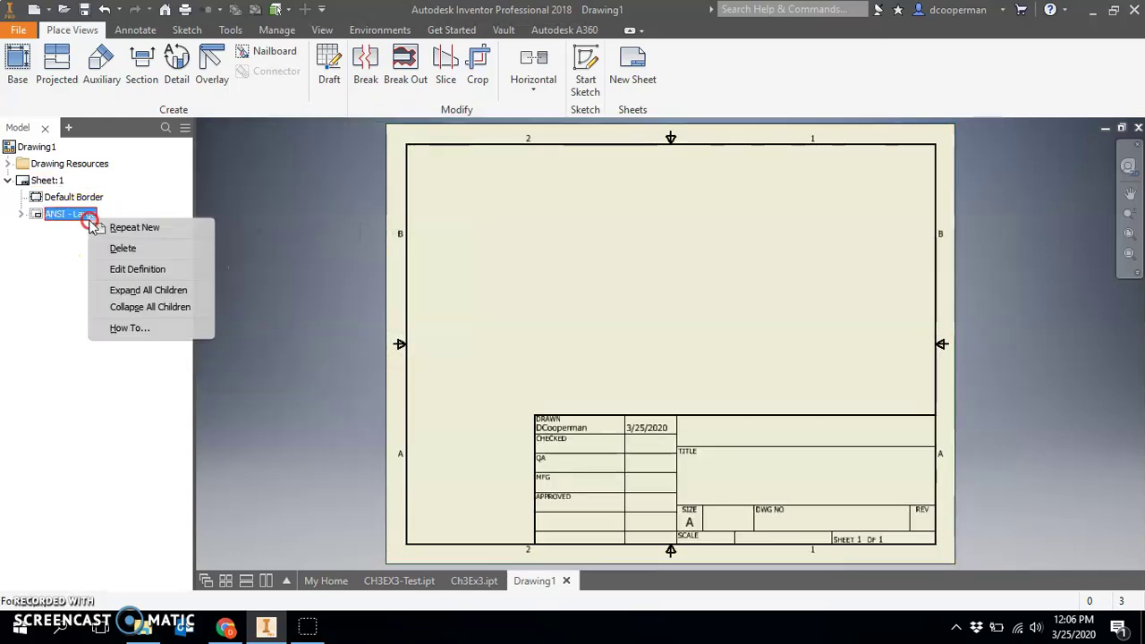
click(120, 245)
click(8, 165)
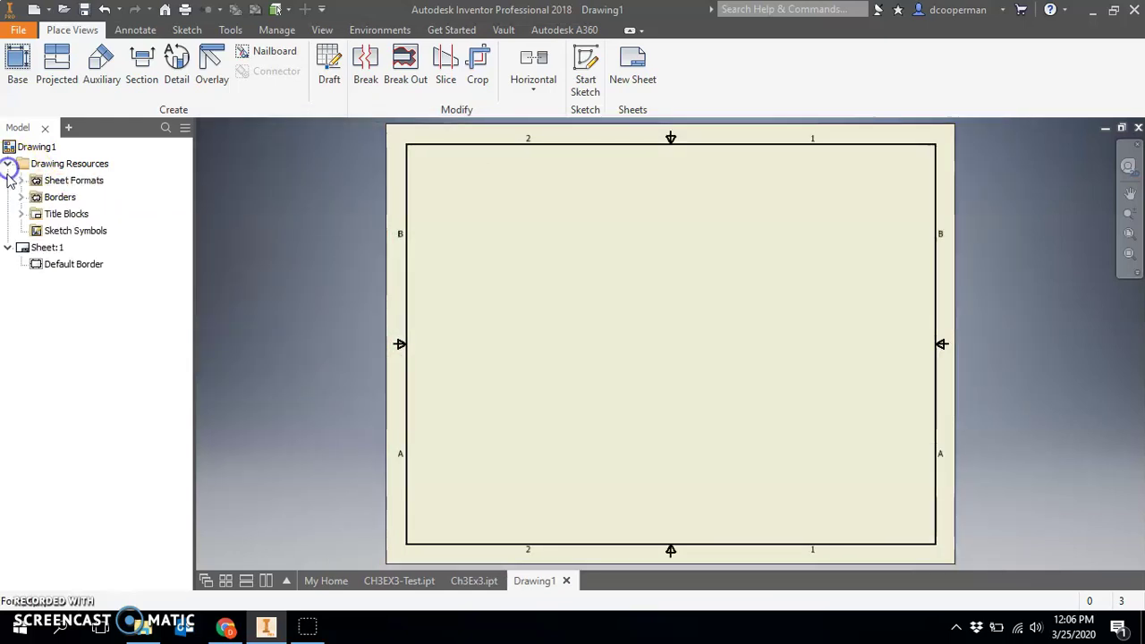
click(21, 214)
right_click(72, 247)
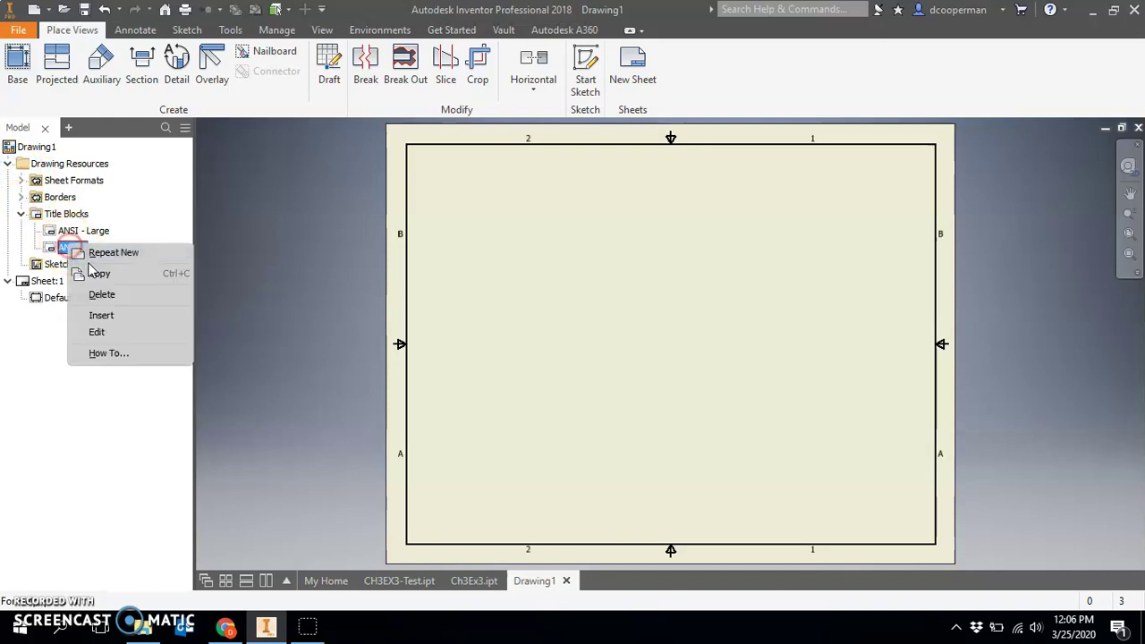
click(102, 315)
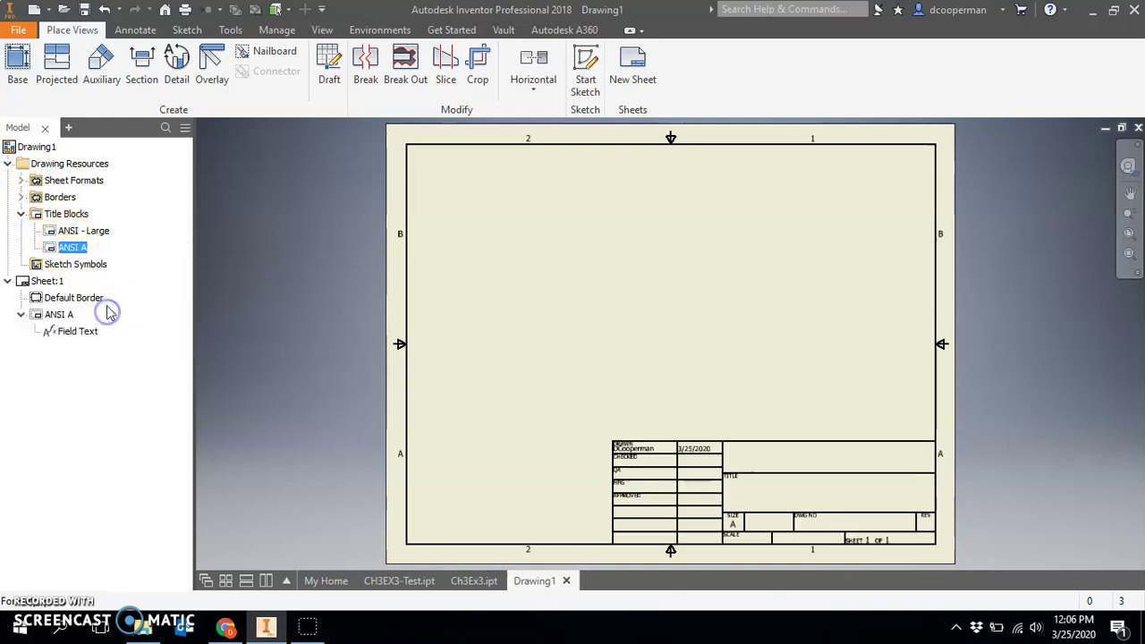
Place a 1/4-scale Ch3Ex3 front base view with projected top and side views.
click(18, 67)
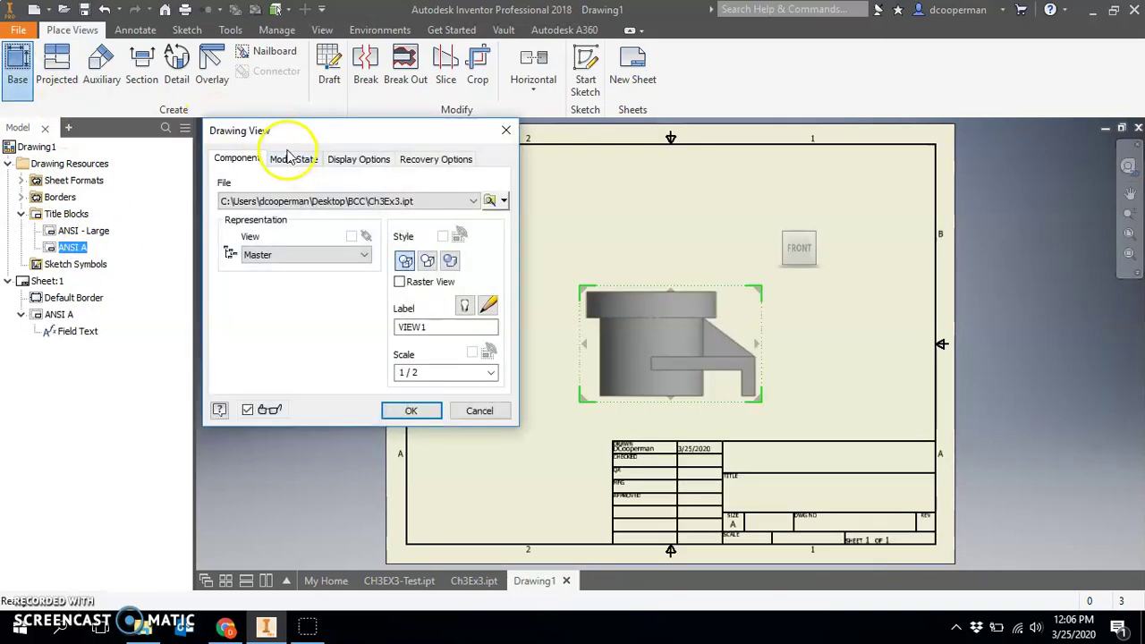
click(735, 315)
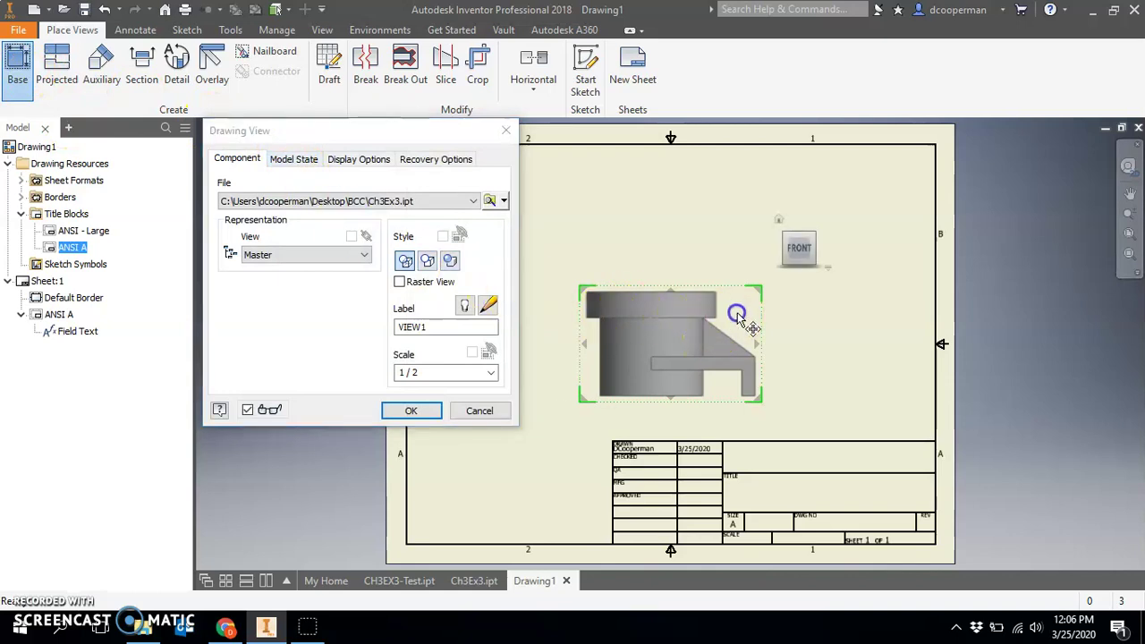
drag(735, 315, 641, 327)
middle_drag(713, 338, 756, 350)
click(490, 372)
click(465, 392)
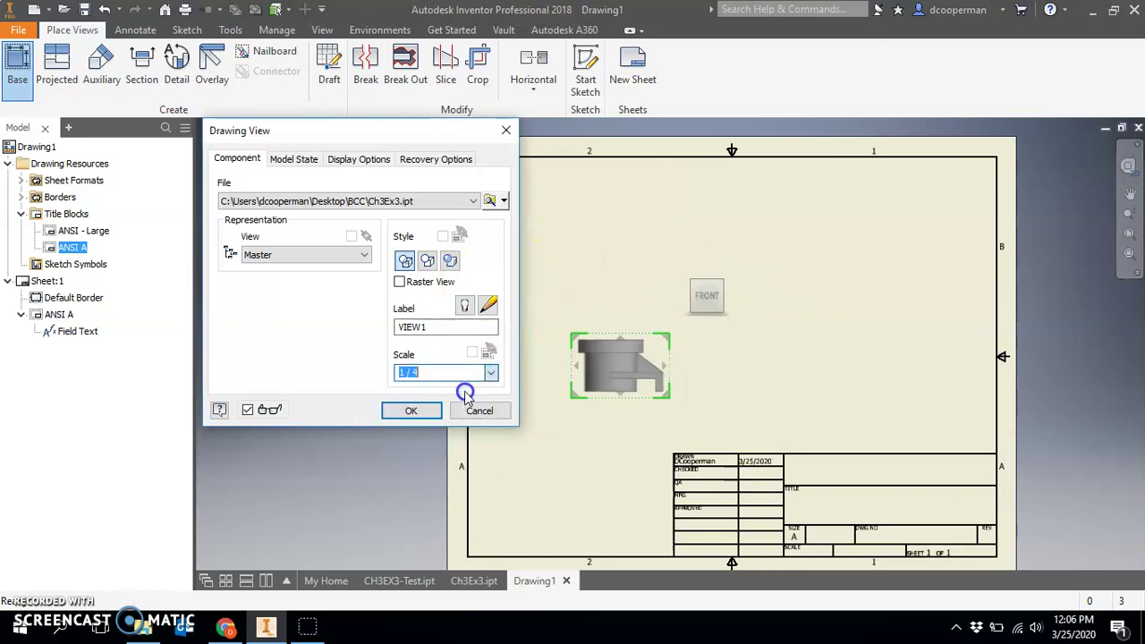
drag(650, 352, 645, 365)
click(611, 351)
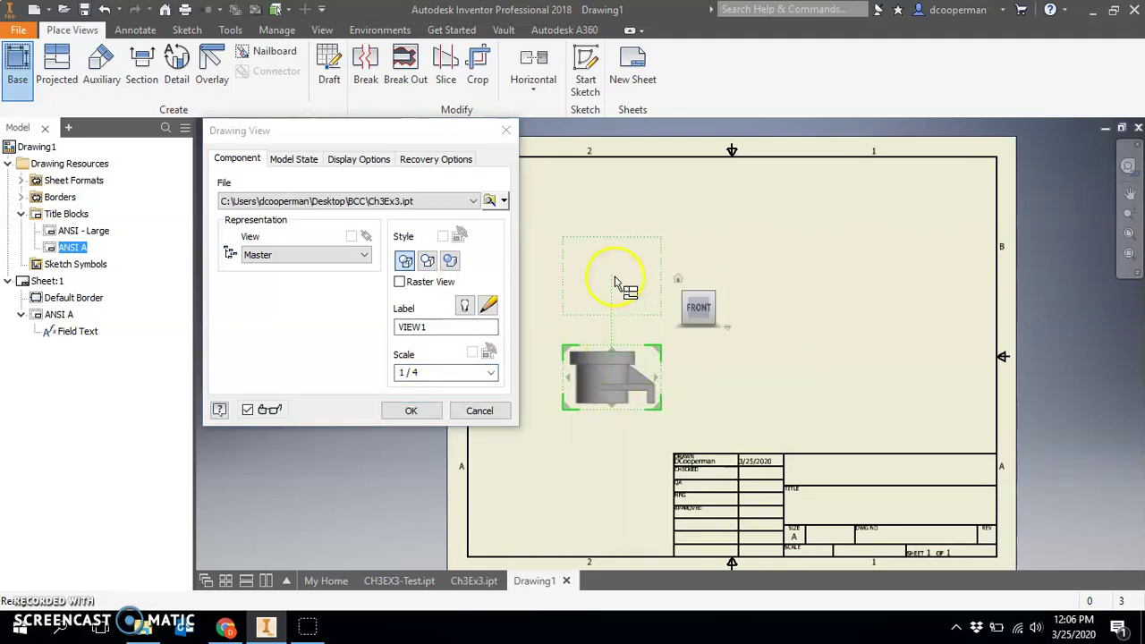
click(614, 259)
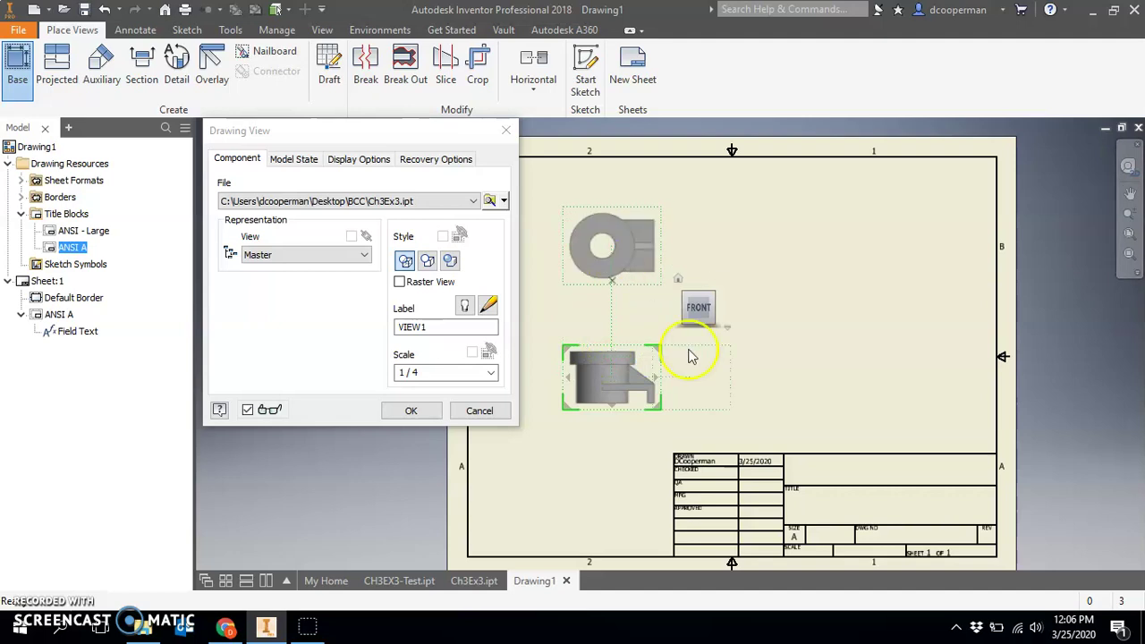
click(795, 404)
click(410, 410)
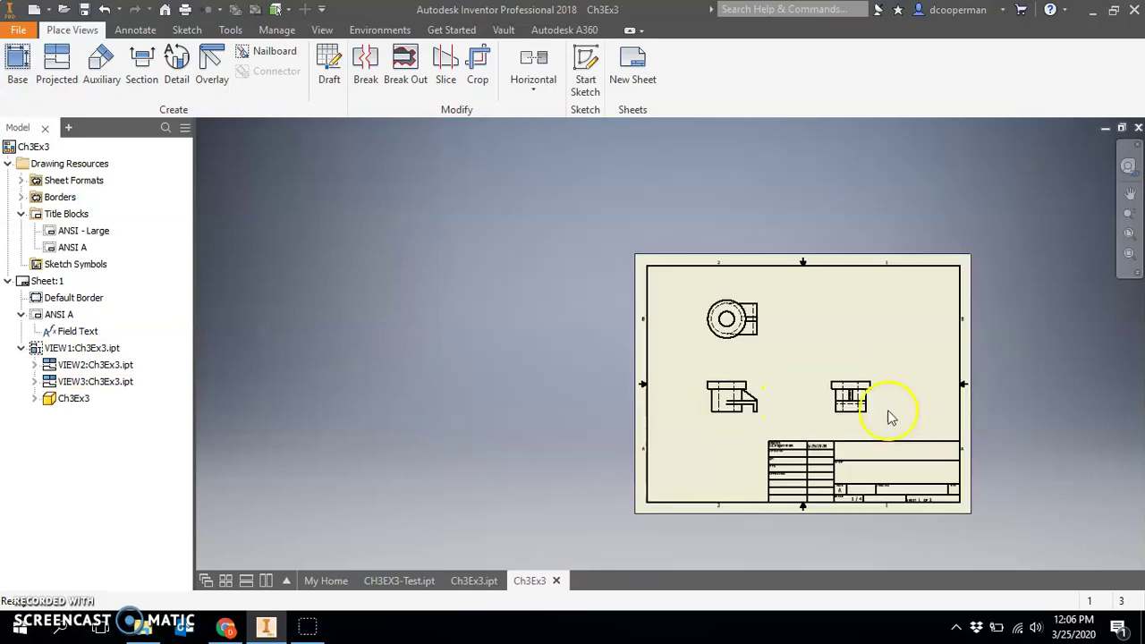
Add a center mark to the hole in the top view.
scroll(882, 414, up, 3)
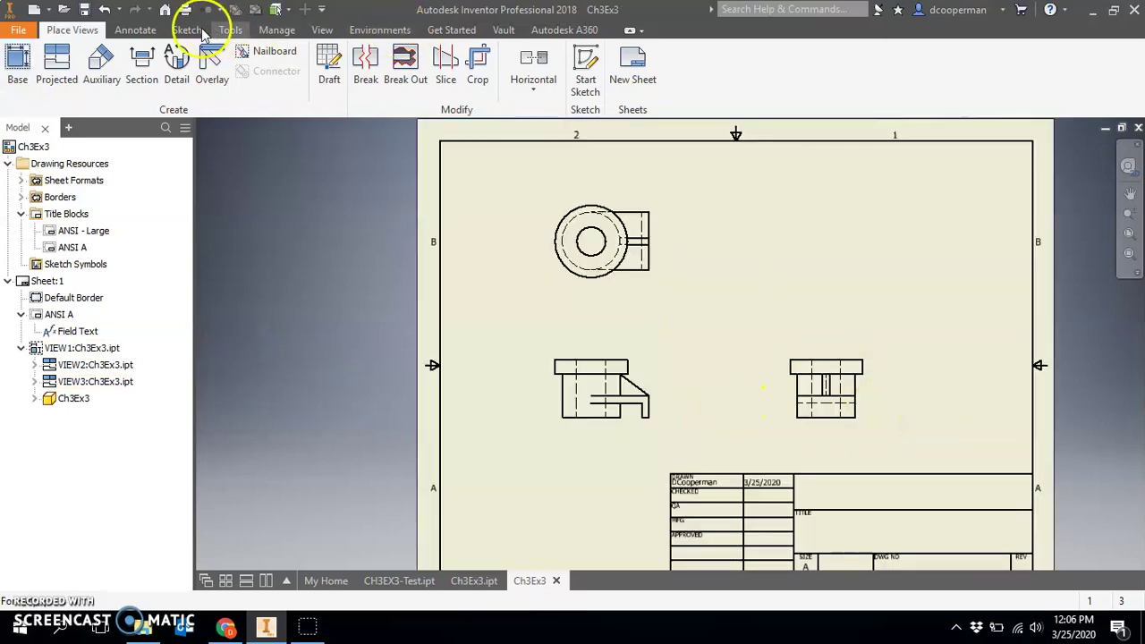
click(134, 34)
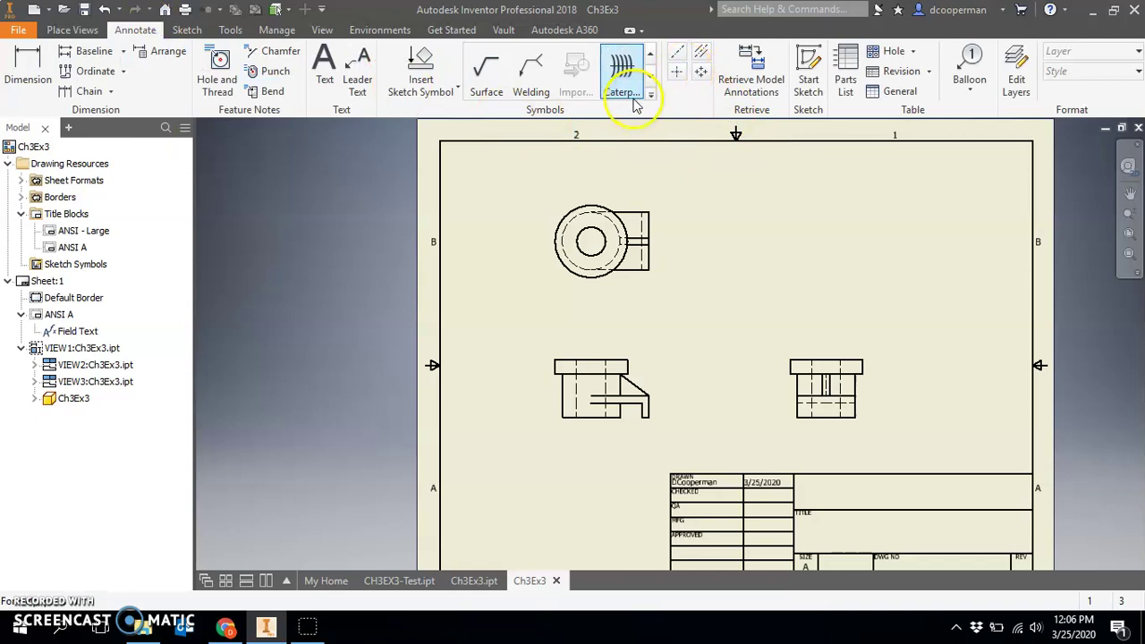
click(676, 69)
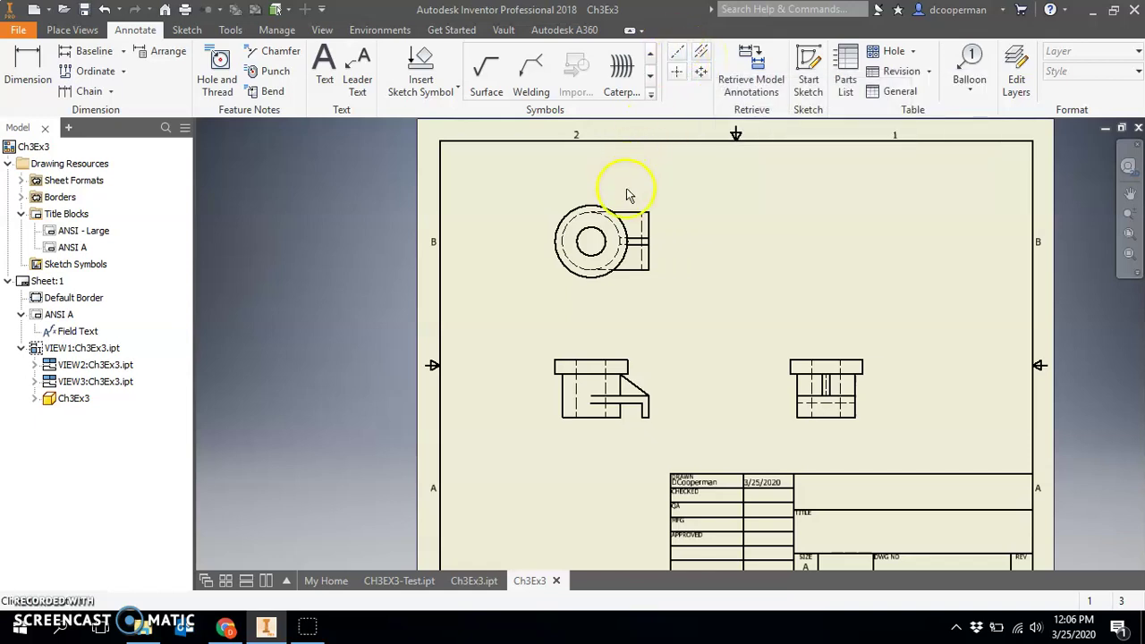
click(621, 217)
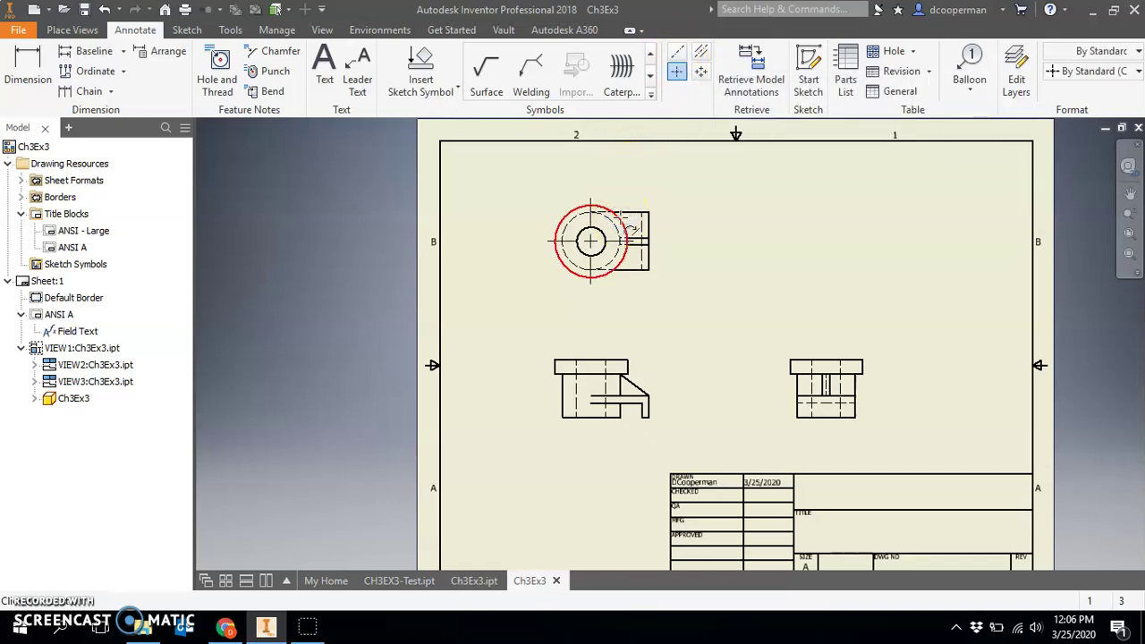
Add a bisector centerline between the front view's two hole centerlines.
click(703, 55)
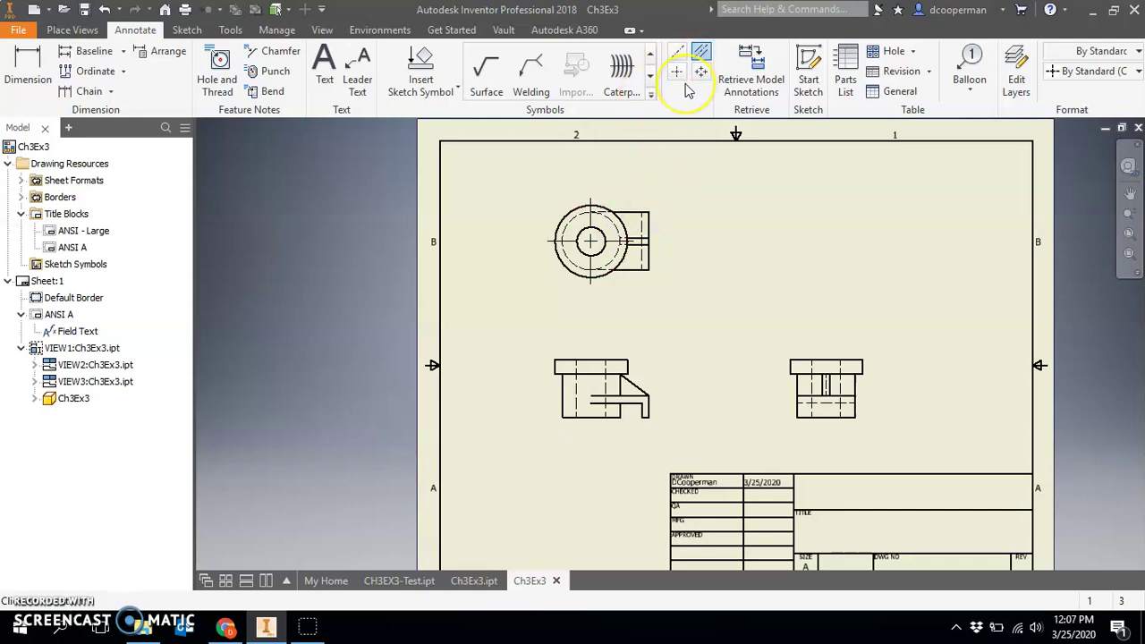
scroll(675, 456, down, 5)
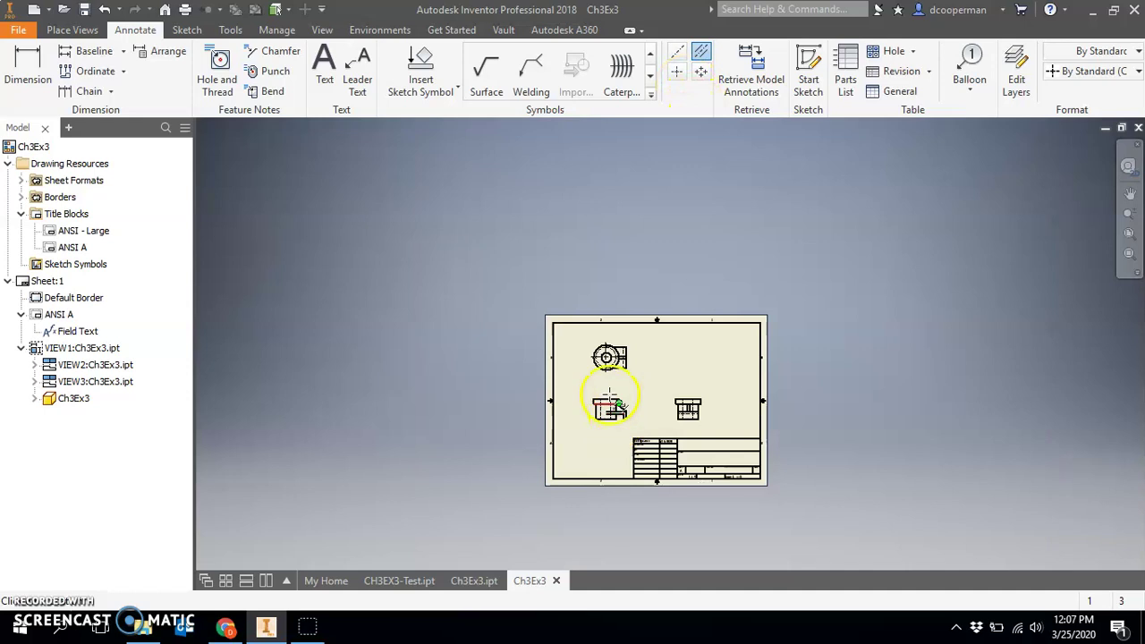
scroll(591, 457, up, 8)
scroll(575, 460, up, 5)
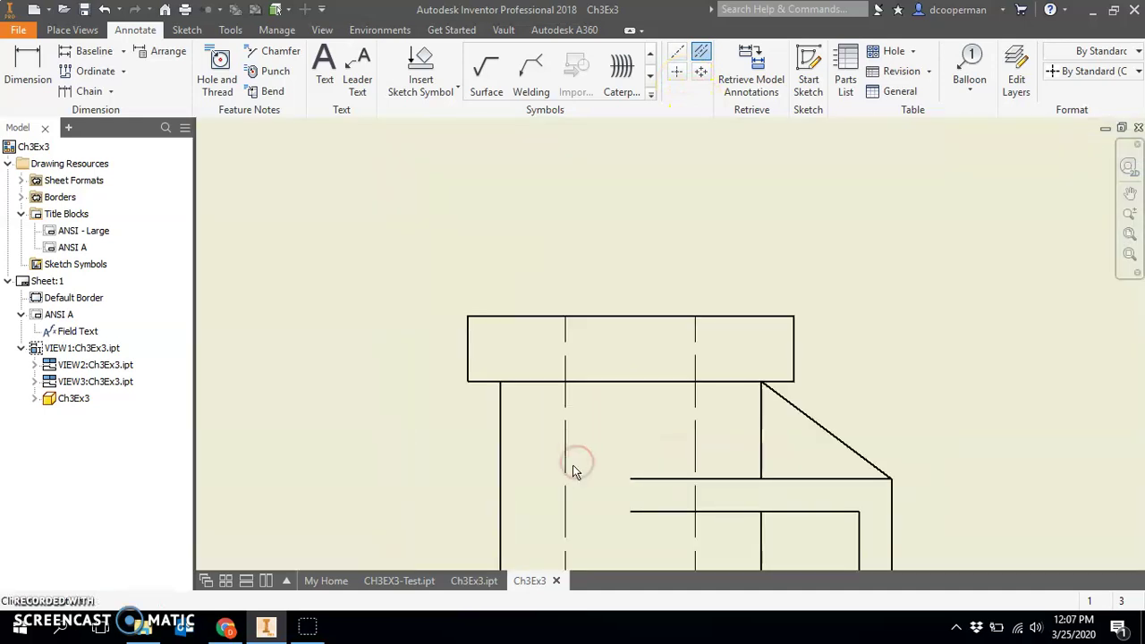
click(695, 459)
mouse_move(948, 411)
middle_down()
mouse_move(578, 230)
mouse_move(649, 260)
mouse_move(652, 307)
mouse_move(765, 330)
middle_up()
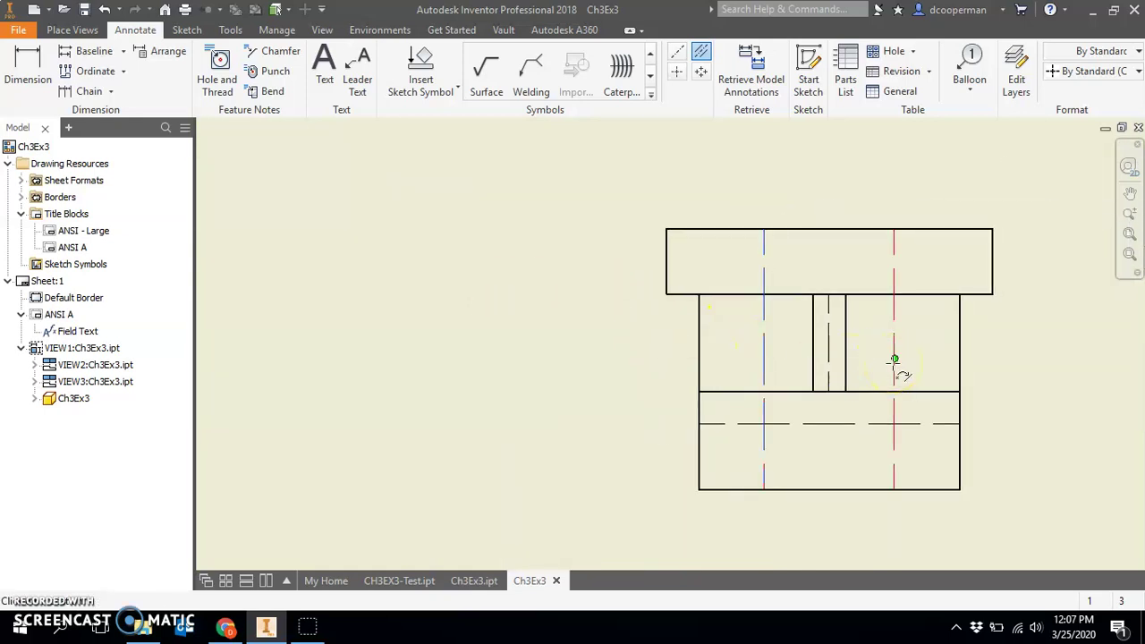
scroll(602, 324, down, 3)
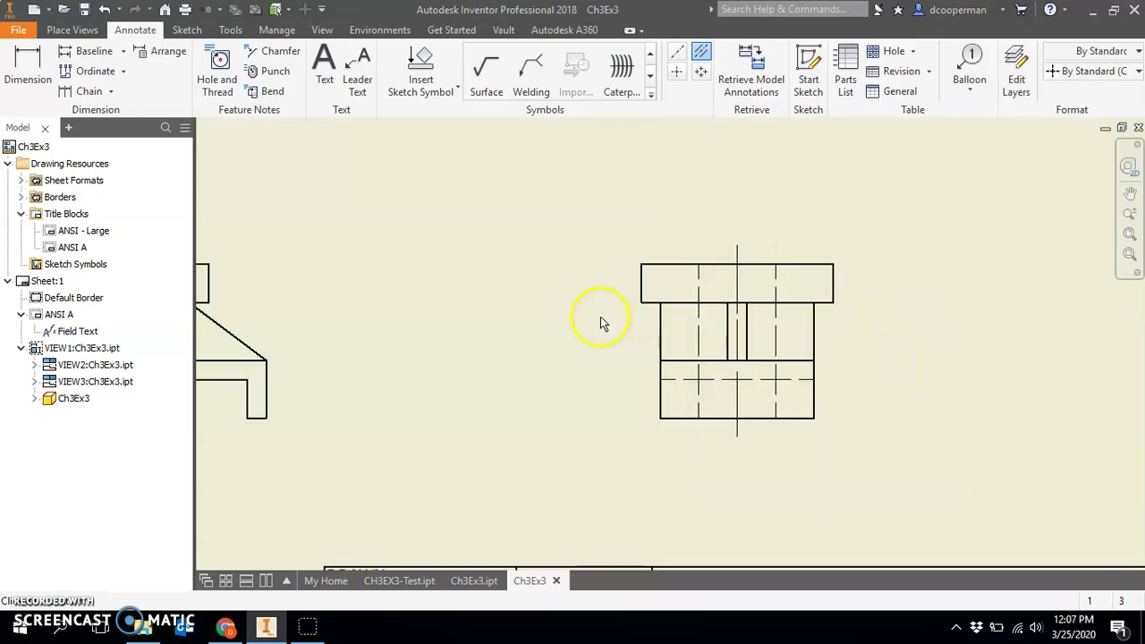
scroll(595, 308, down, 4)
scroll(550, 322, up, 2)
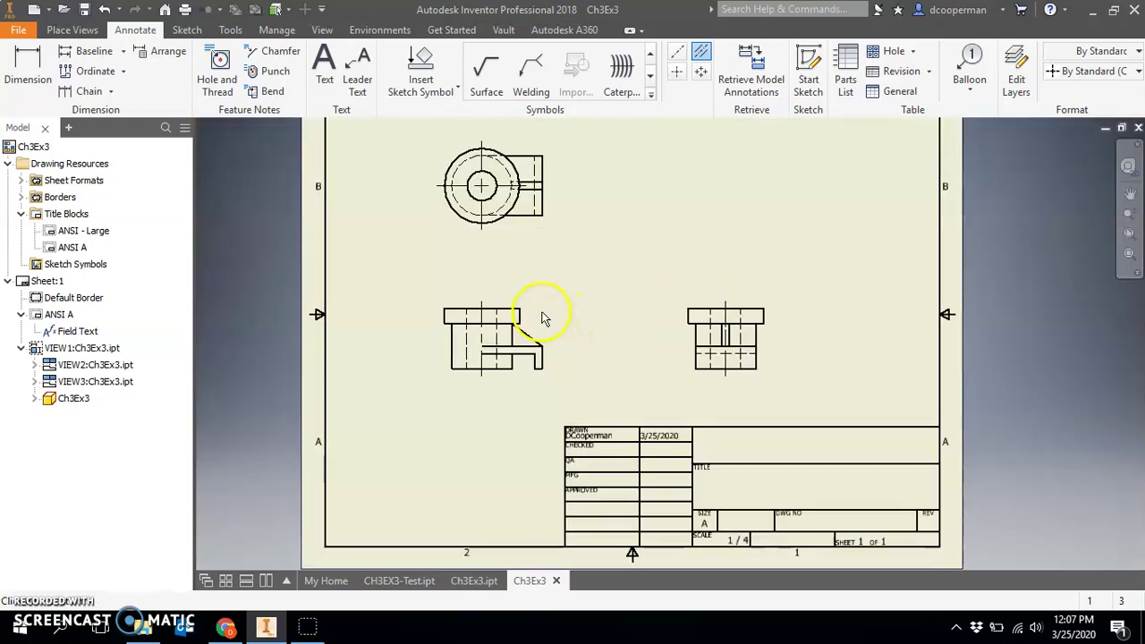
Add a Ø2.00 diameter dimension to the inner hole circle in the top view.
click(27, 83)
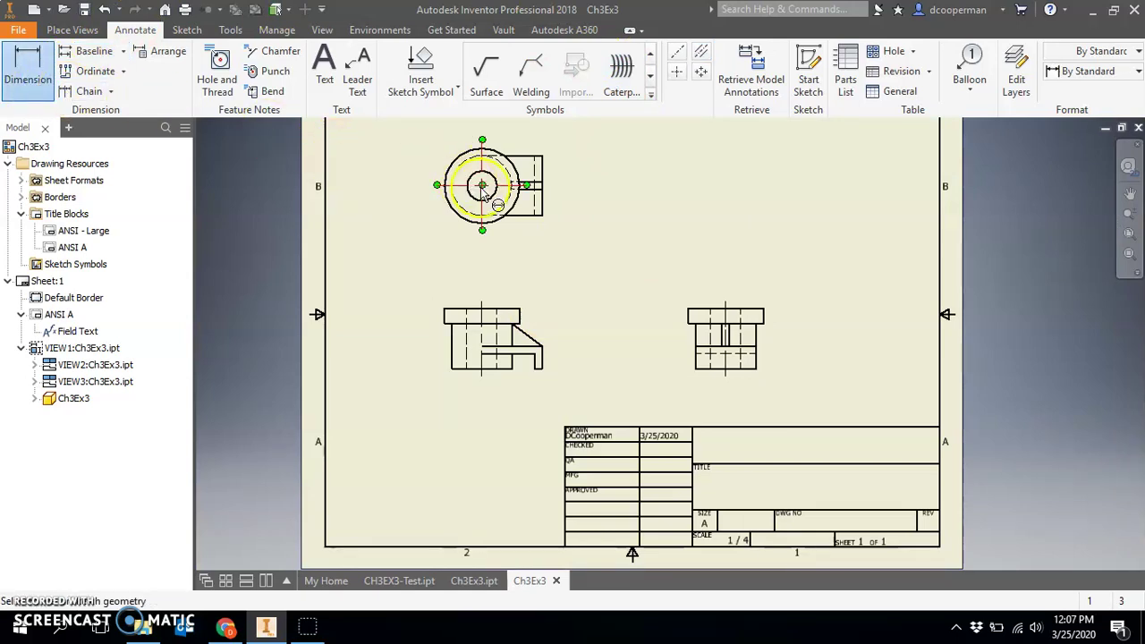
middle_drag(500, 250, 482, 308)
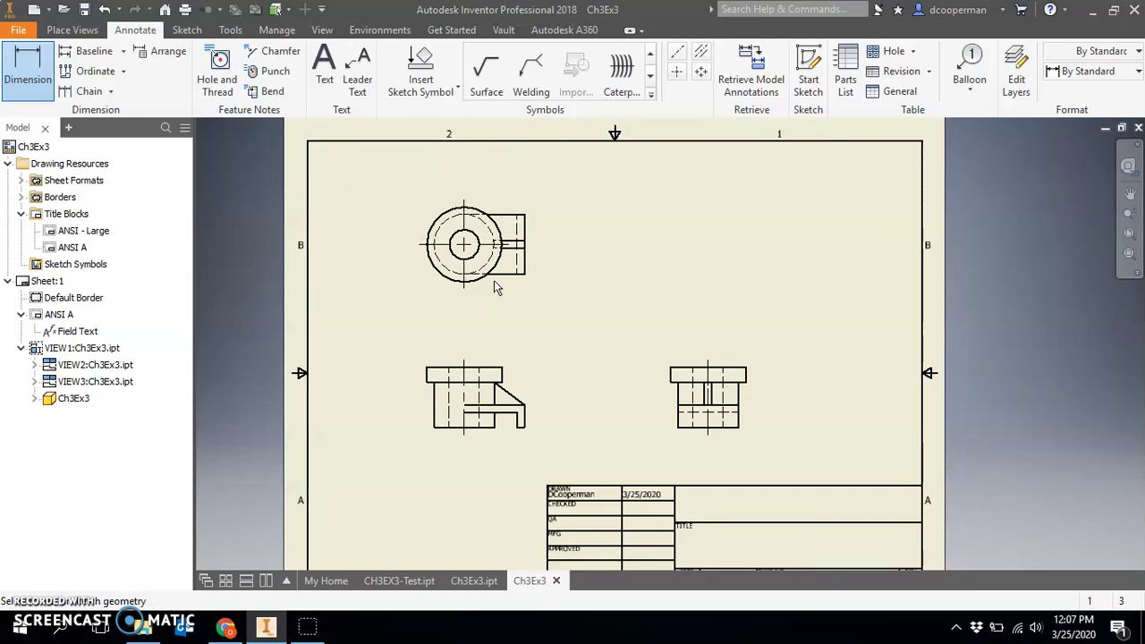
scroll(460, 309, up, 2)
click(485, 288)
key(Escape)
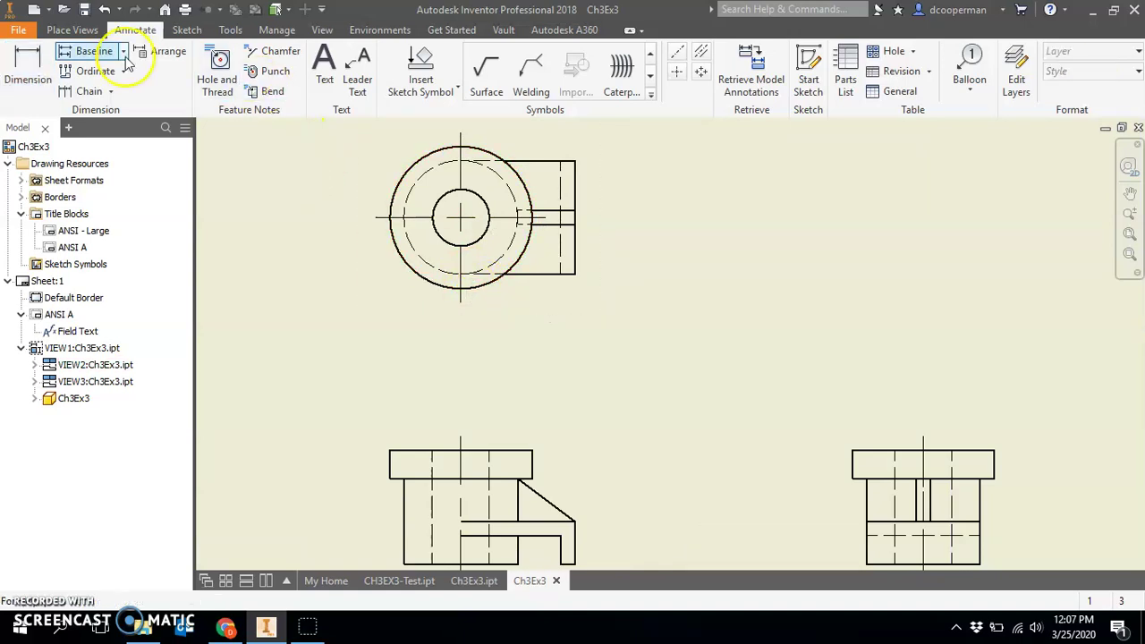
click(501, 258)
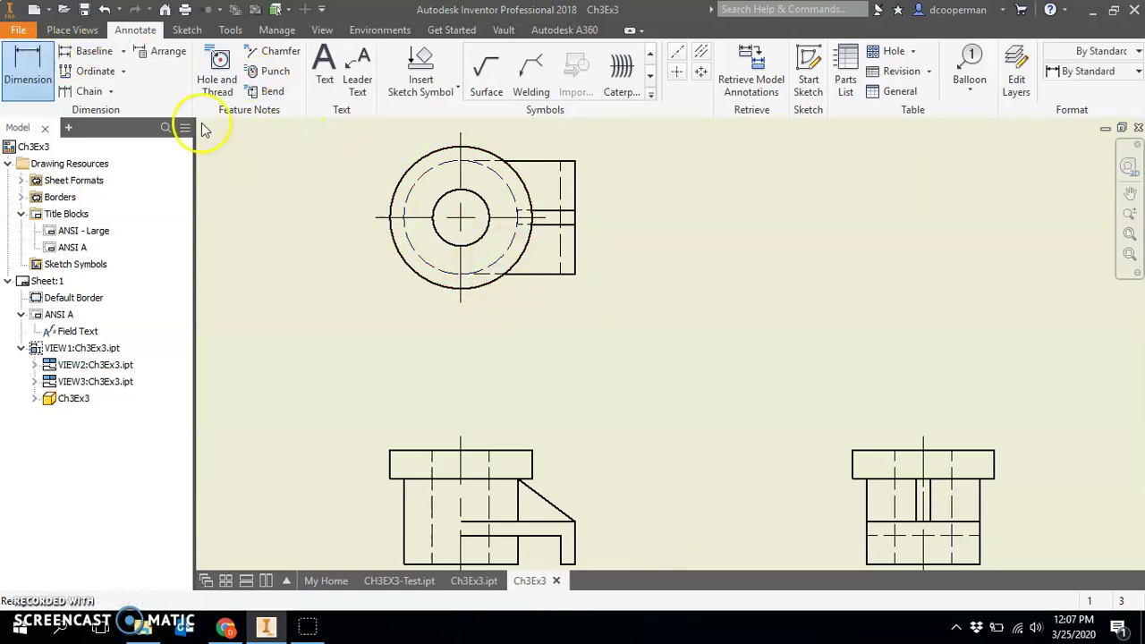
click(27, 68)
click(472, 240)
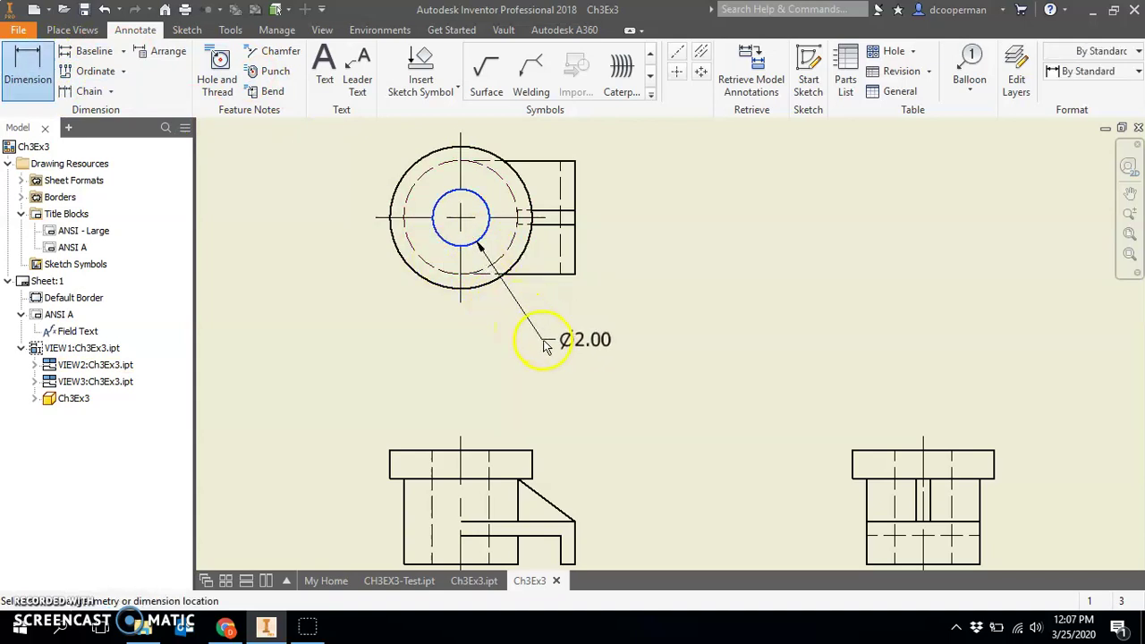
click(539, 339)
Dimension the top view's .50 slot width and 4.00 right edge.
scroll(603, 222, up, 2)
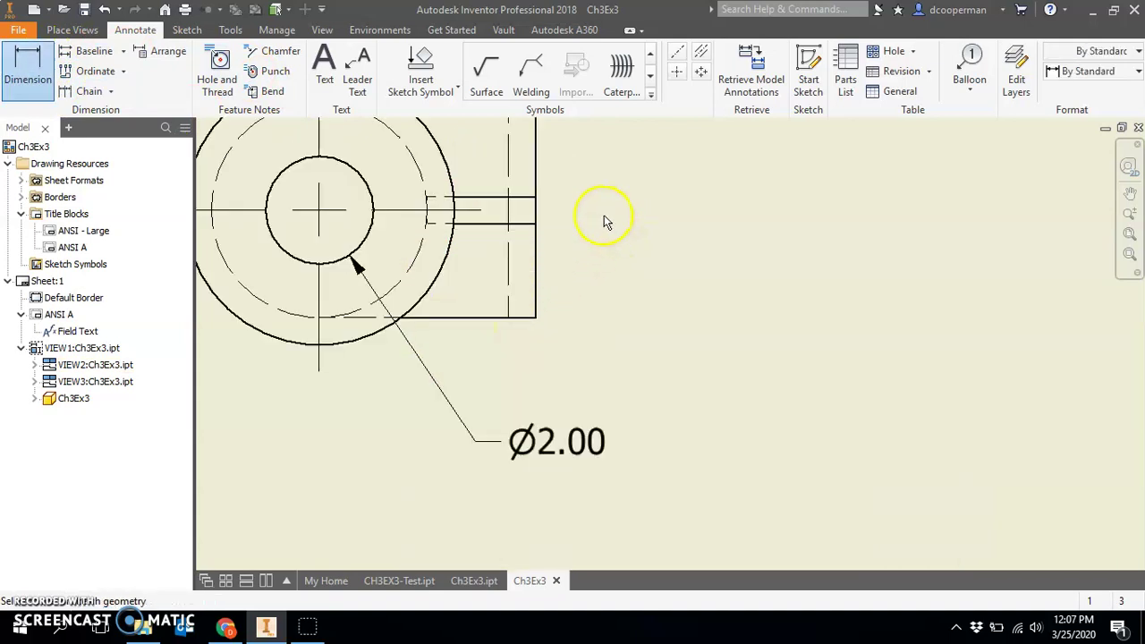
click(536, 201)
scroll(531, 224, up, 2)
click(533, 231)
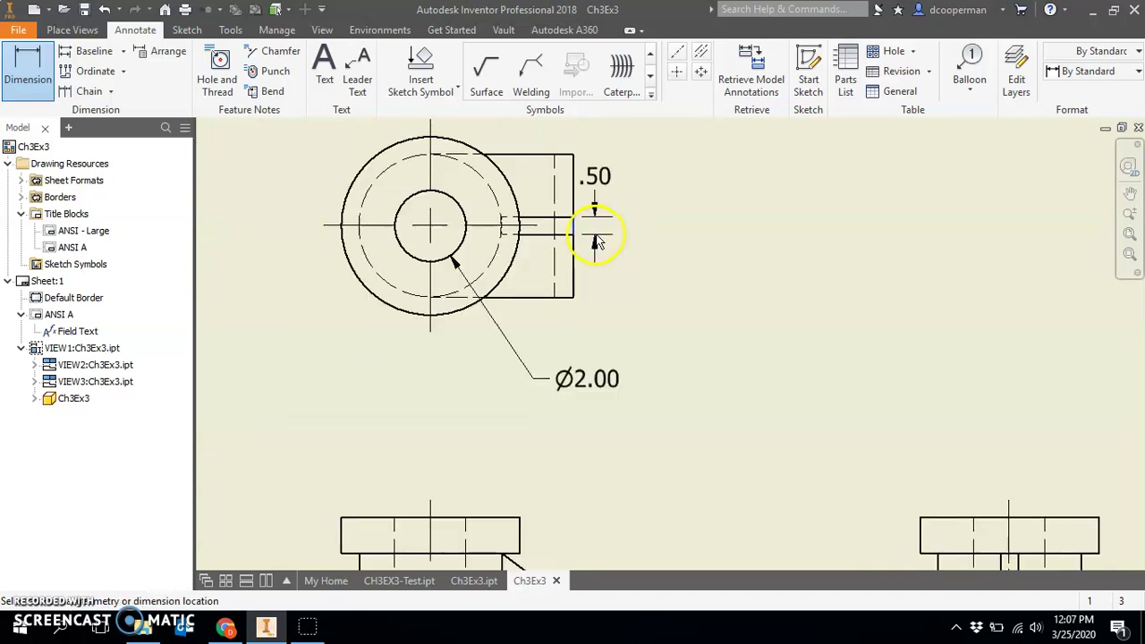
scroll(594, 246, down, 5)
click(605, 242)
scroll(602, 216, down, 1)
scroll(602, 216, up, 4)
click(591, 215)
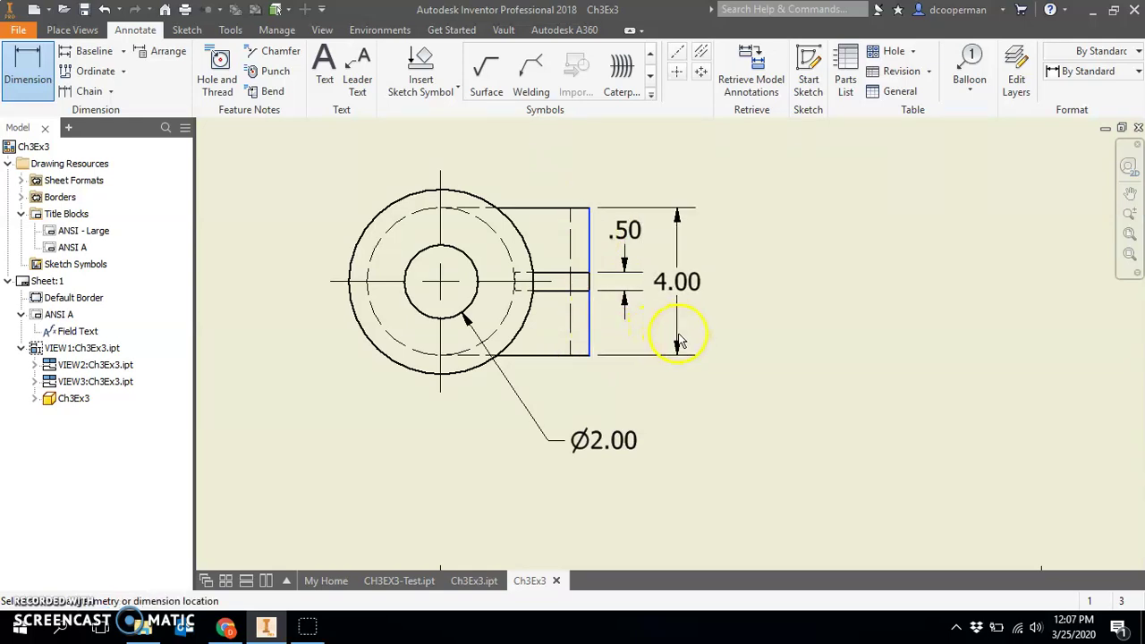
click(682, 349)
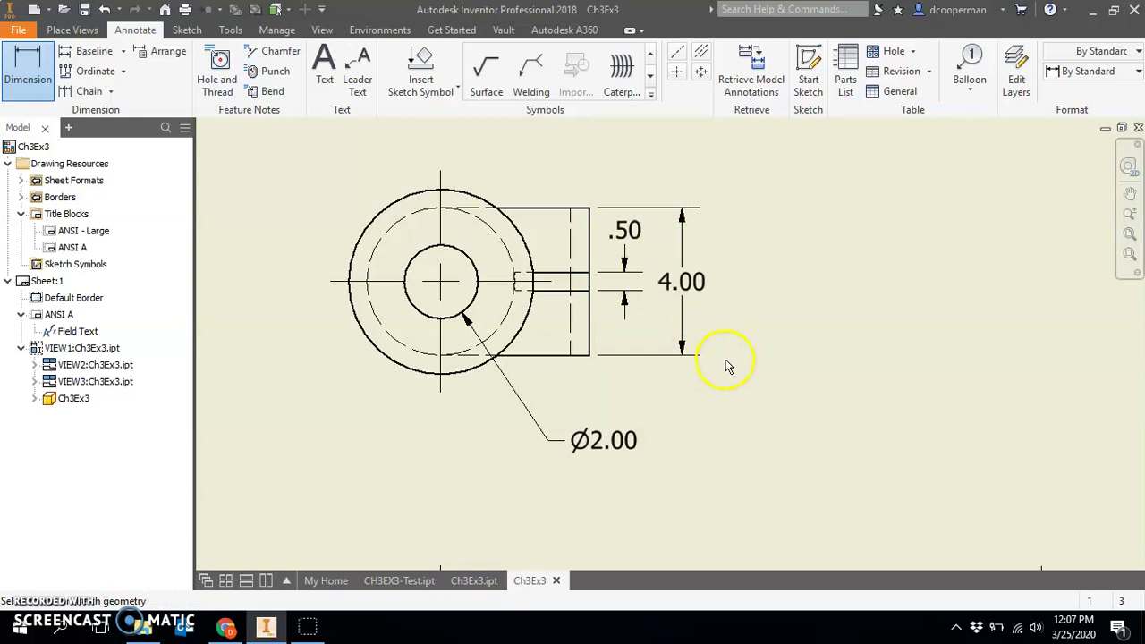
Add a Ø5.00 flange dimension and a 4.00 body width dimension above the front view.
middle_drag(727, 366, 678, 350)
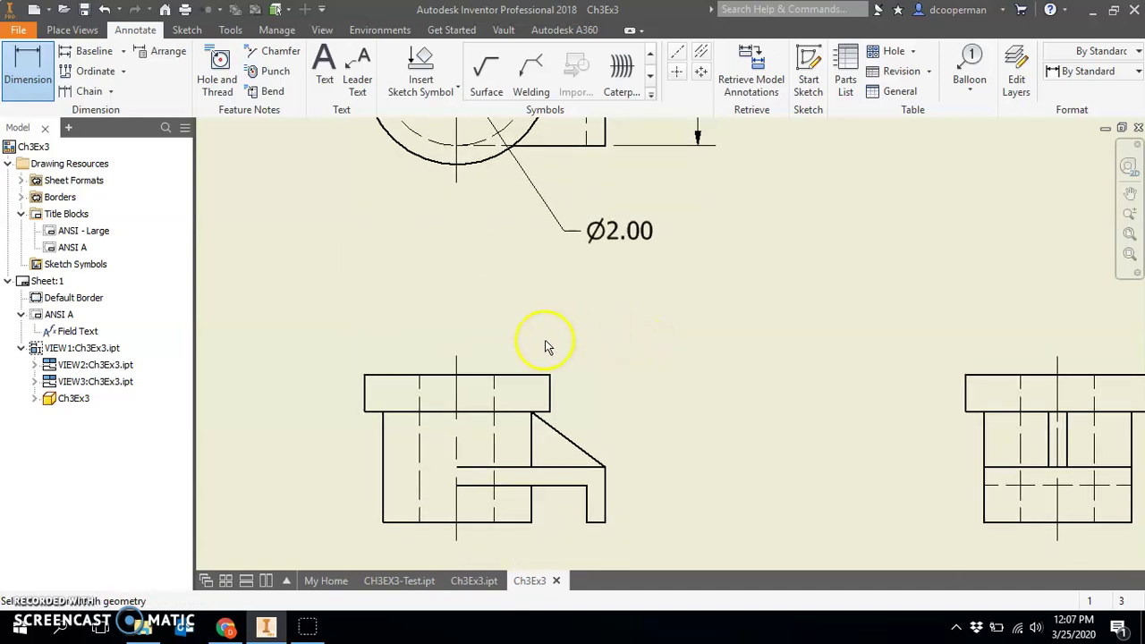
click(387, 413)
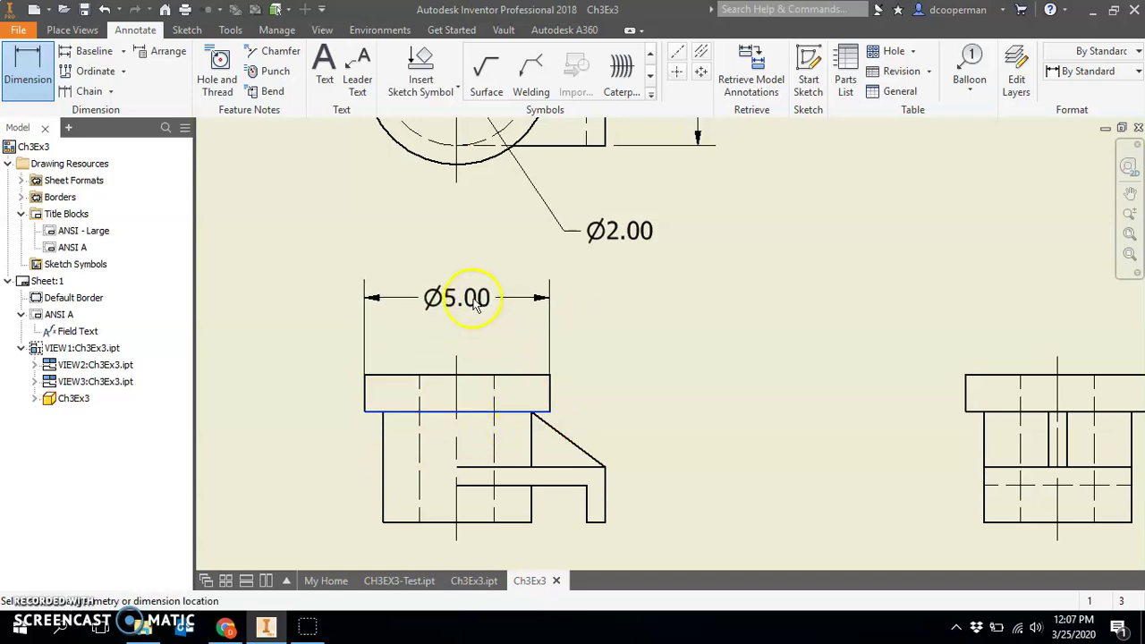
key(Escape)
click(49, 78)
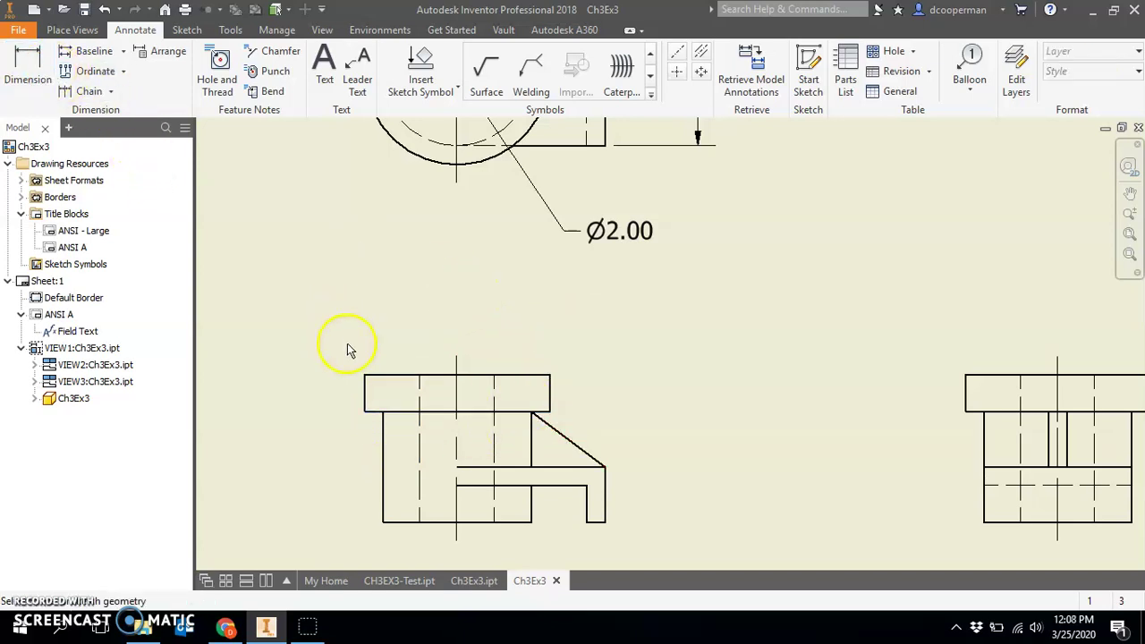
click(391, 379)
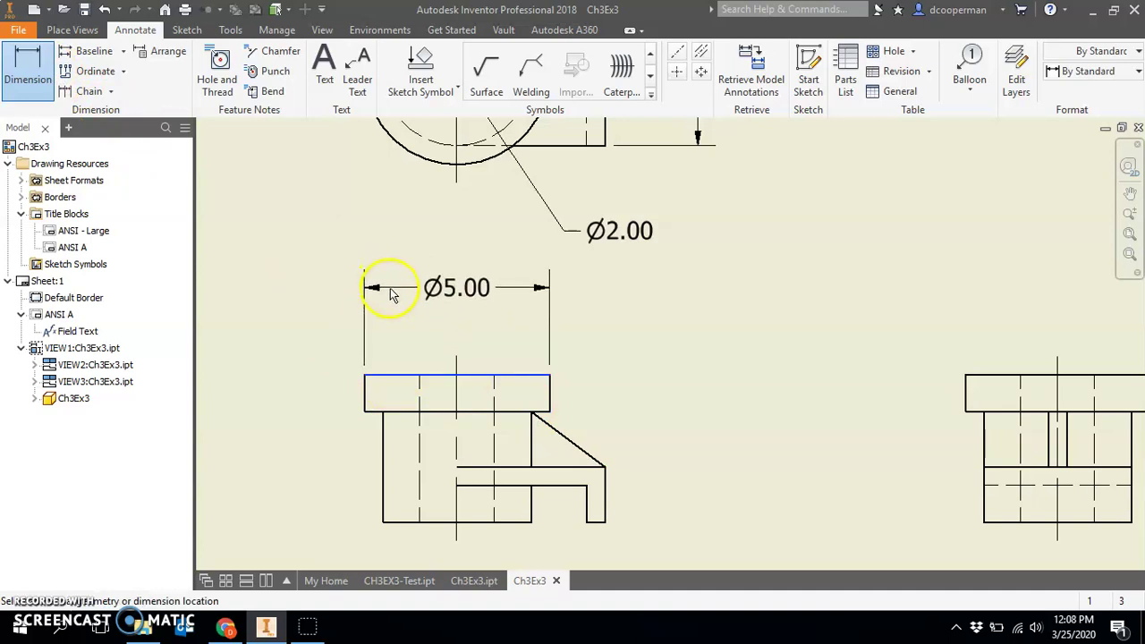
click(387, 282)
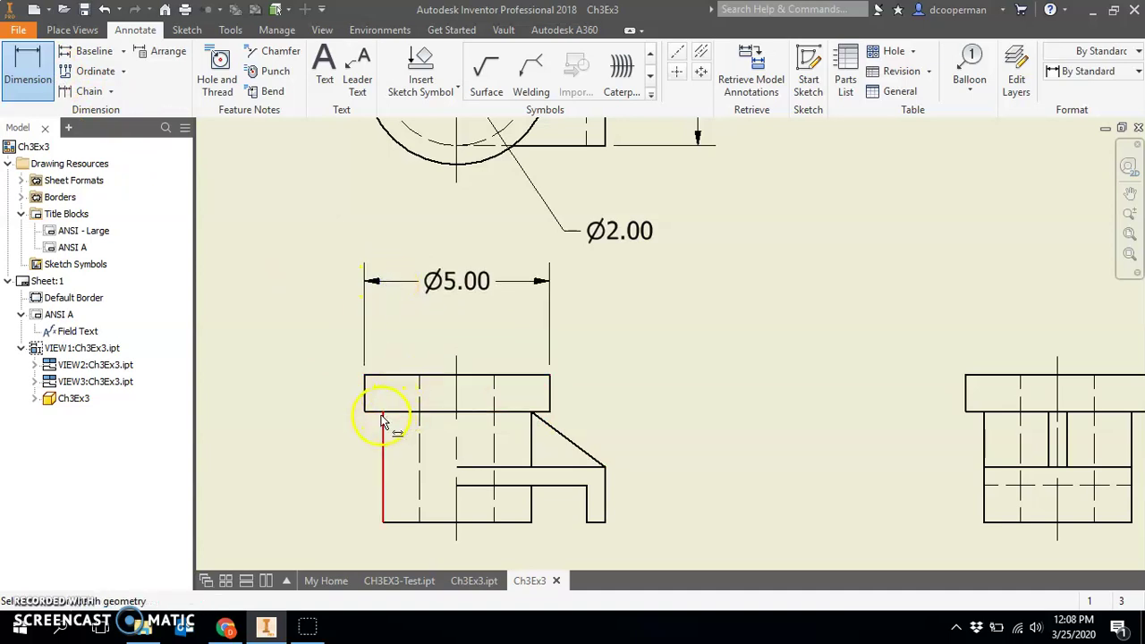
click(530, 429)
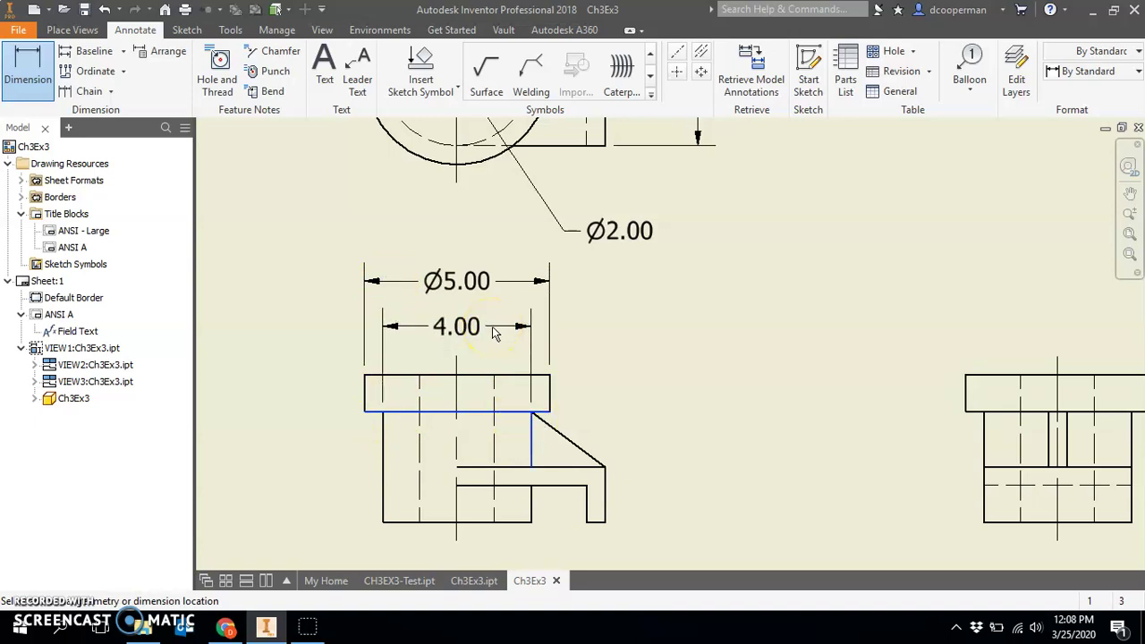
click(493, 324)
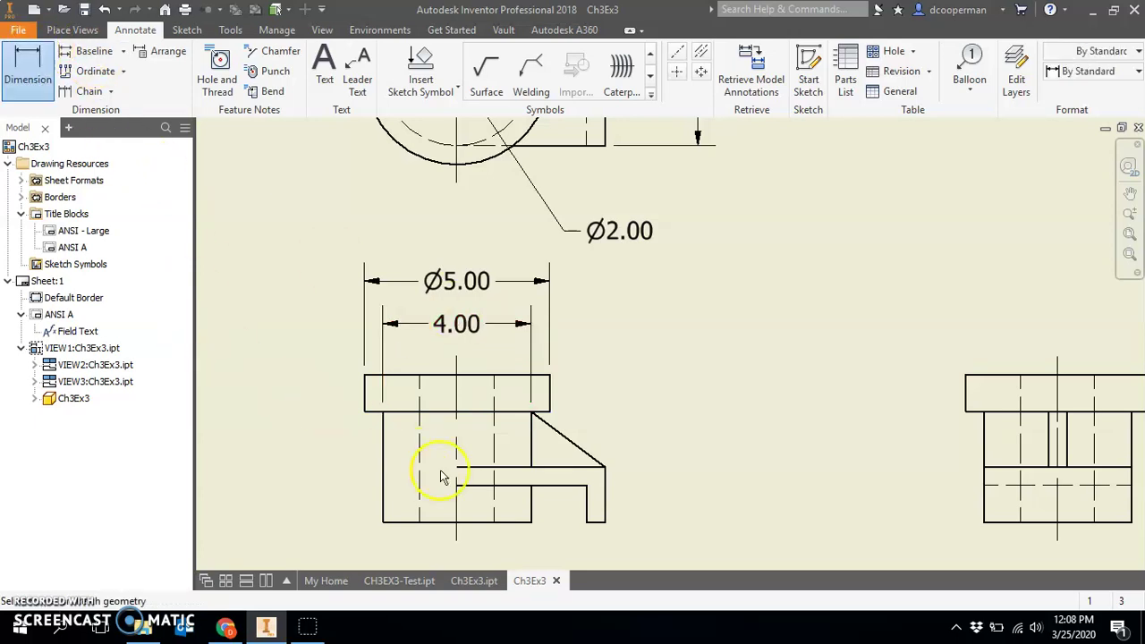
Cancel the redundant bottom-edge dimension and end the Dimension command.
click(393, 521)
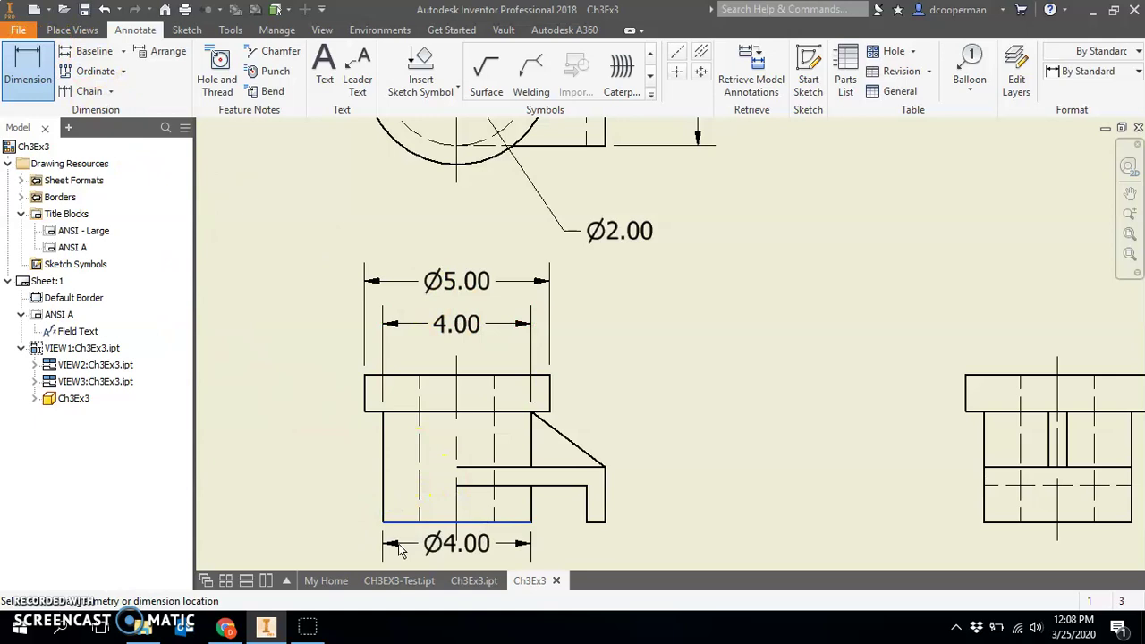
middle_drag(399, 551, 420, 447)
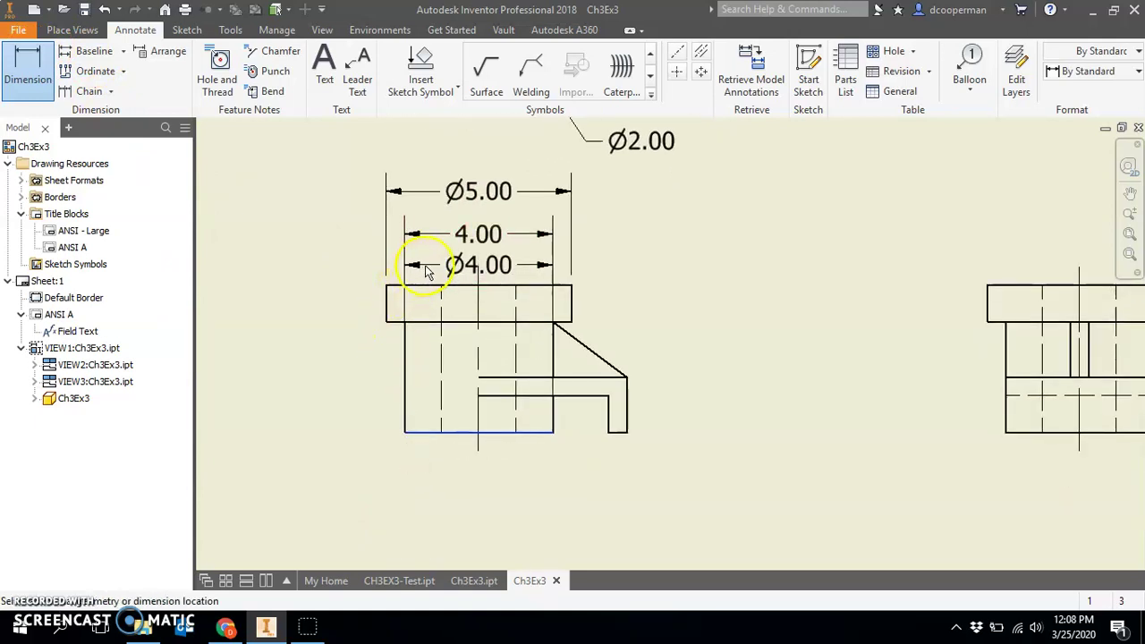
key(Escape)
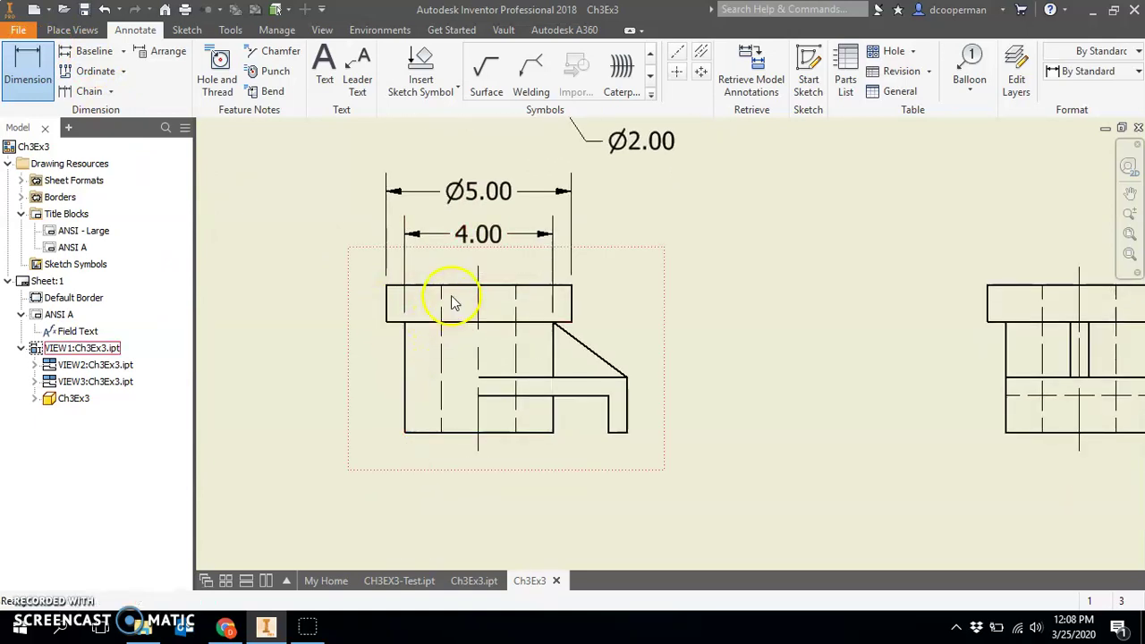
key(Escape)
click(552, 248)
key(Escape)
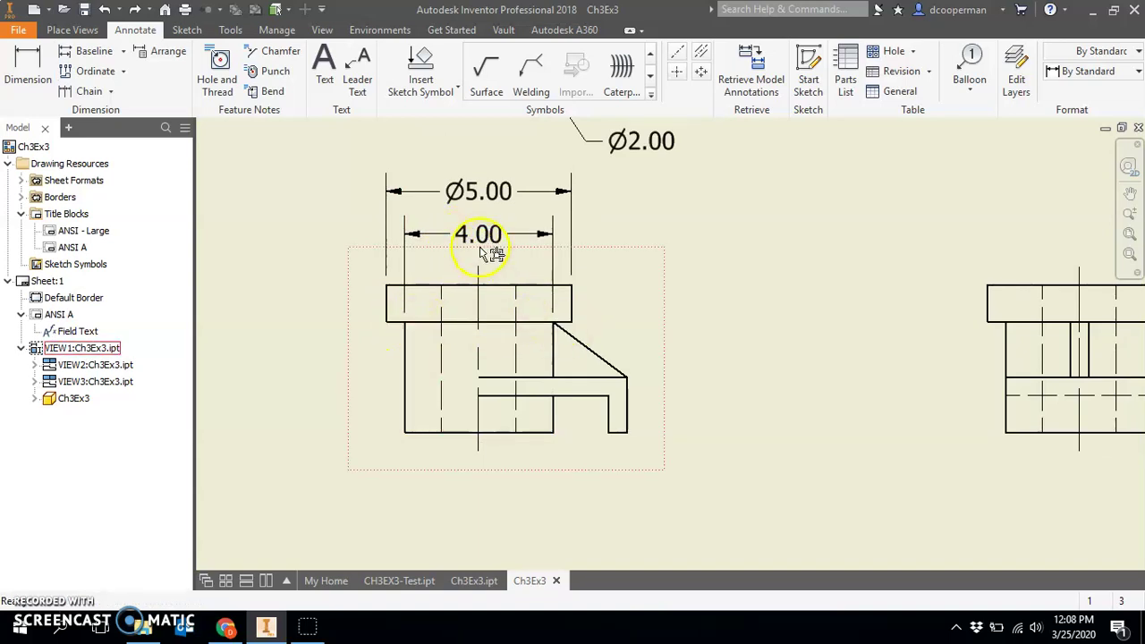
Prefix the 4.00 dimension with Ø to read Ø4.00 and move it beneath Ø5.00.
click(465, 243)
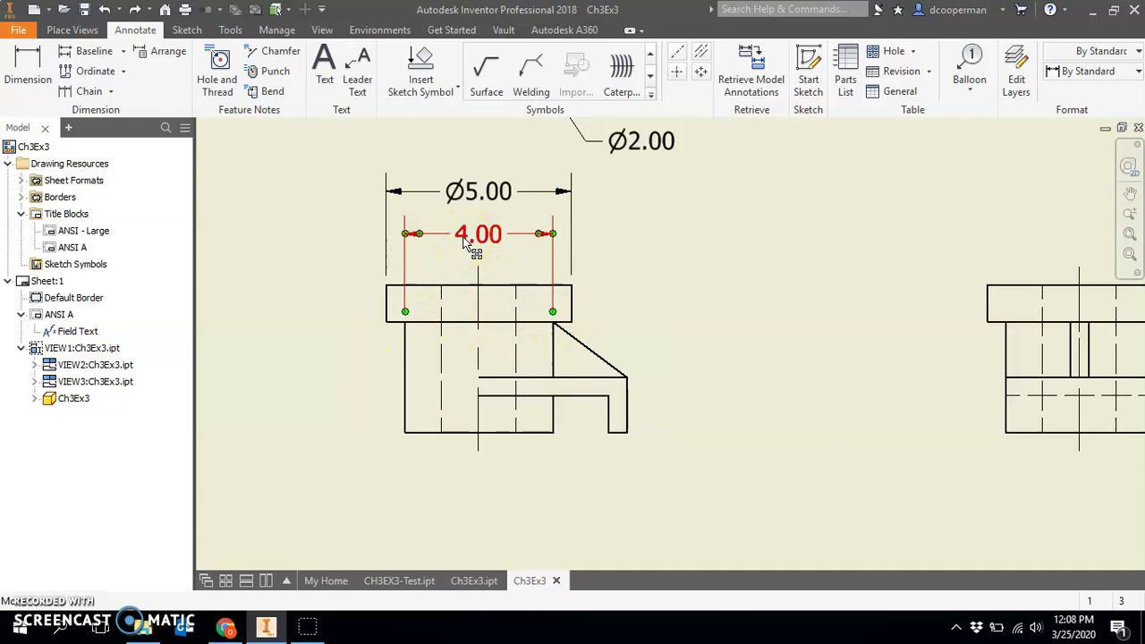
double_click(465, 243)
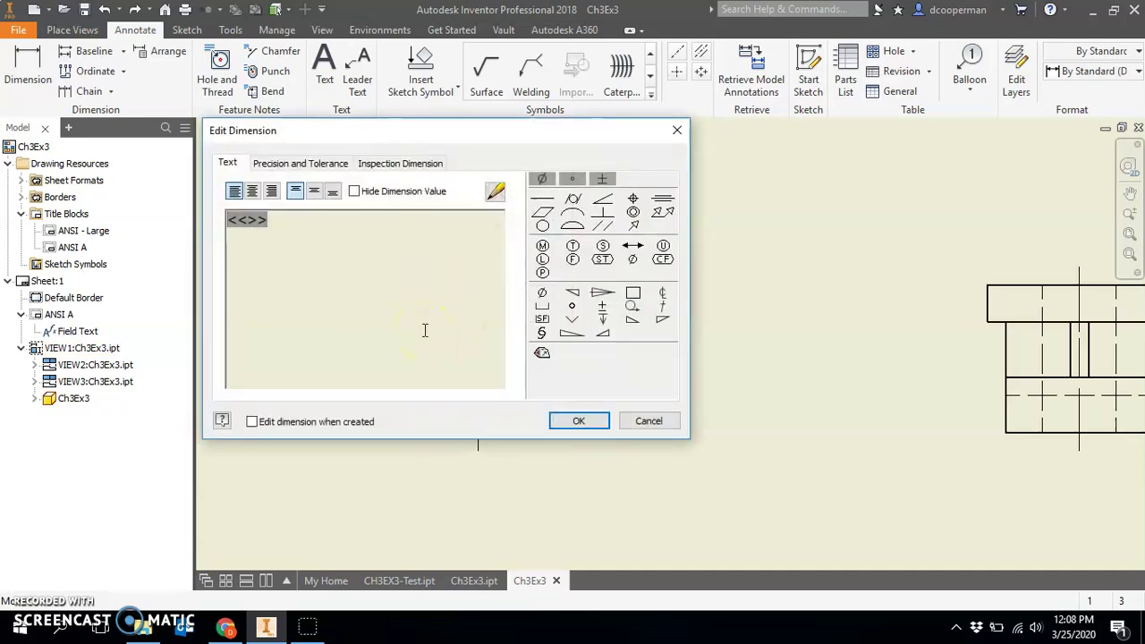
click(542, 292)
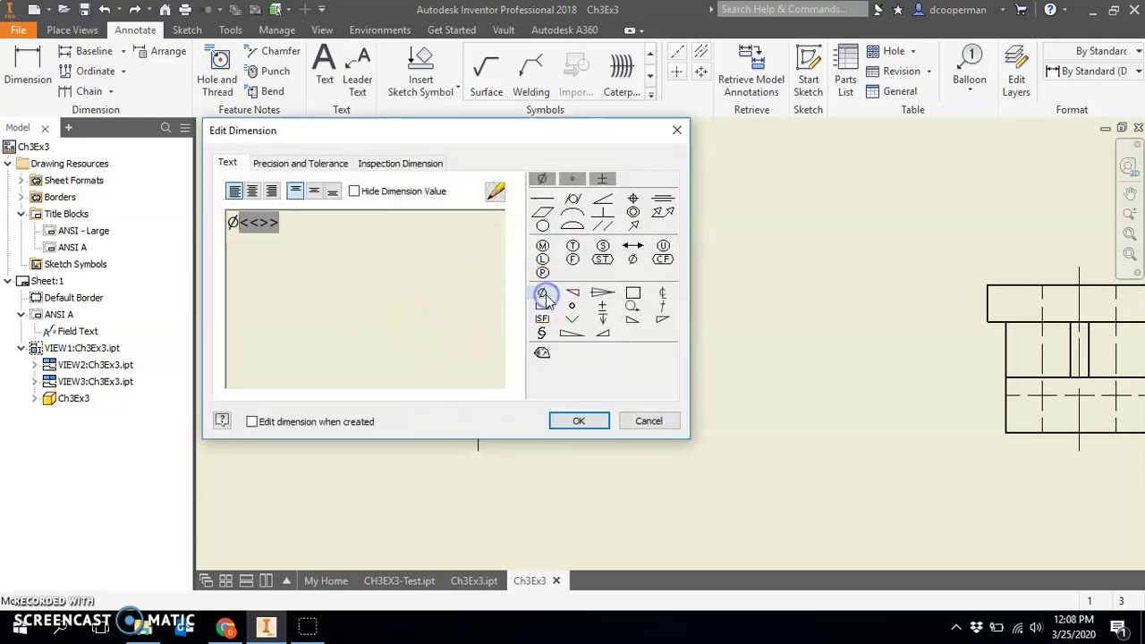
click(578, 420)
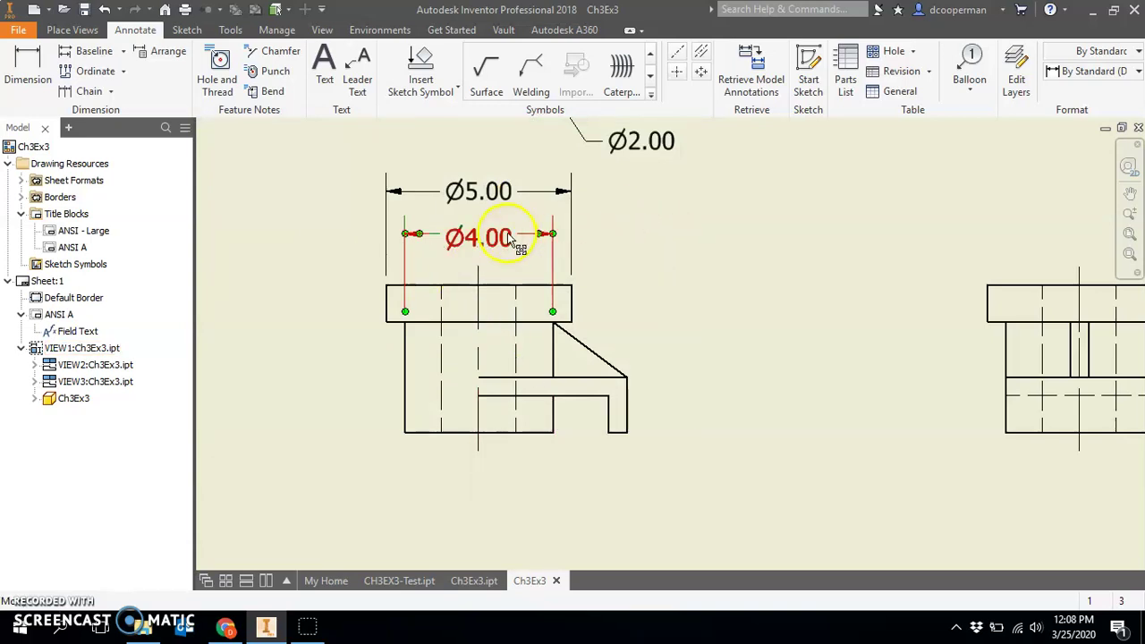
drag(516, 247, 480, 231)
Add a 3.50 length dimension from the centerline to the tab's end below the front view.
click(703, 284)
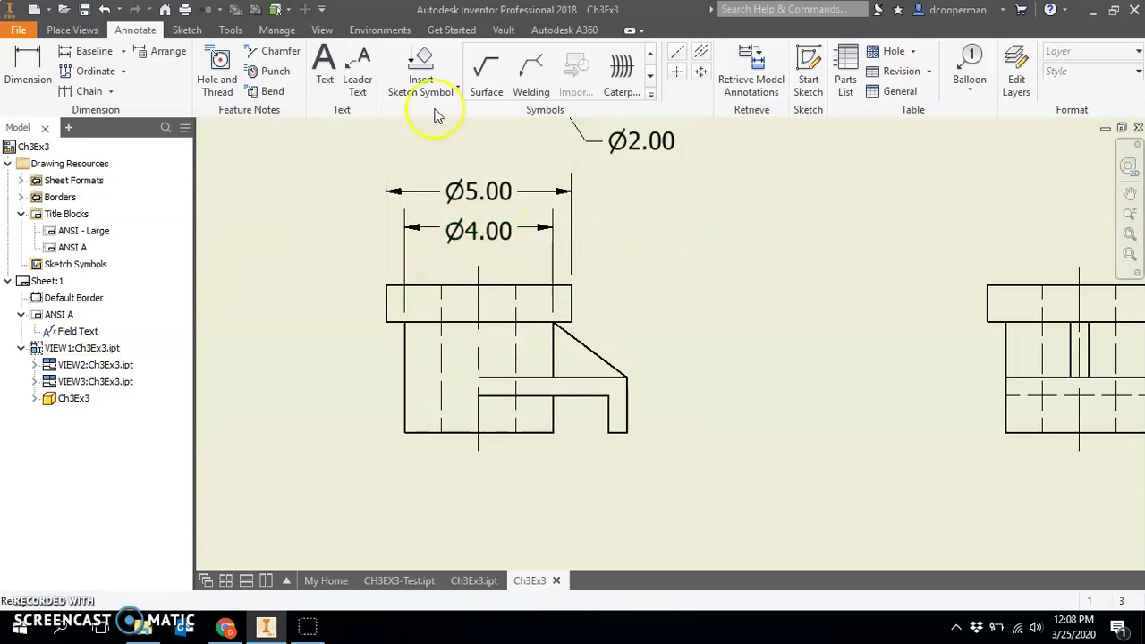
click(11, 55)
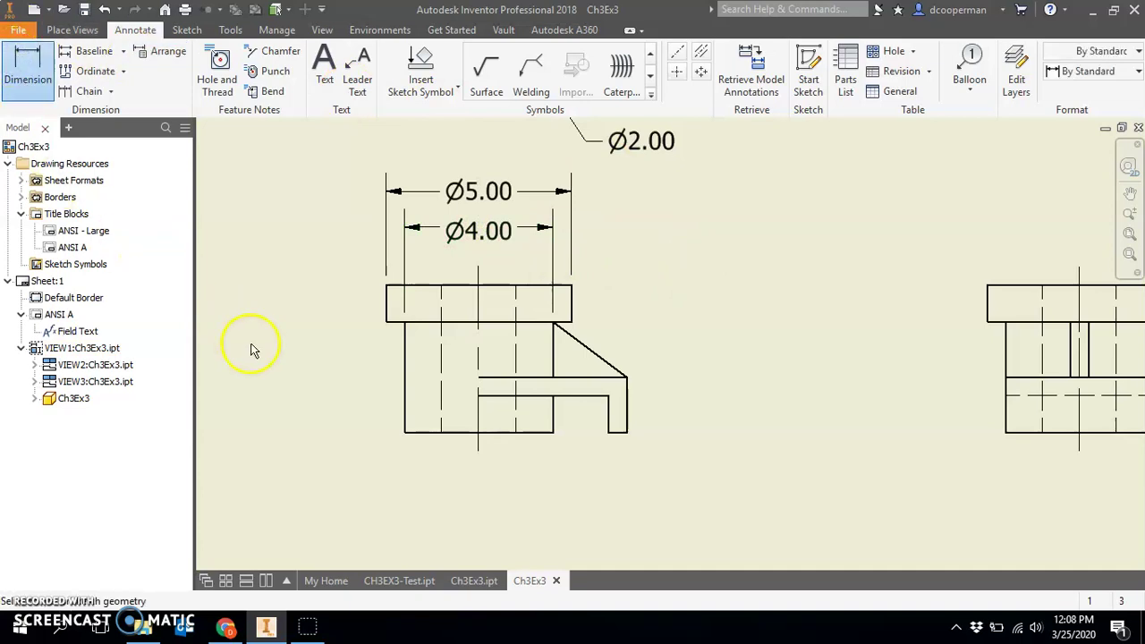
click(479, 456)
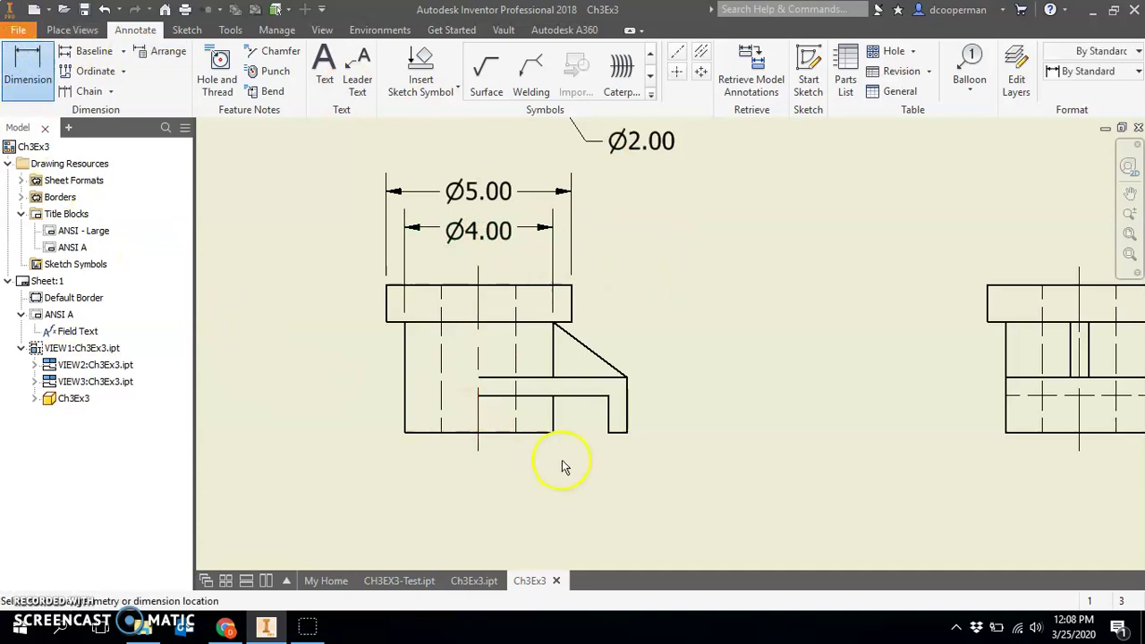
click(609, 435)
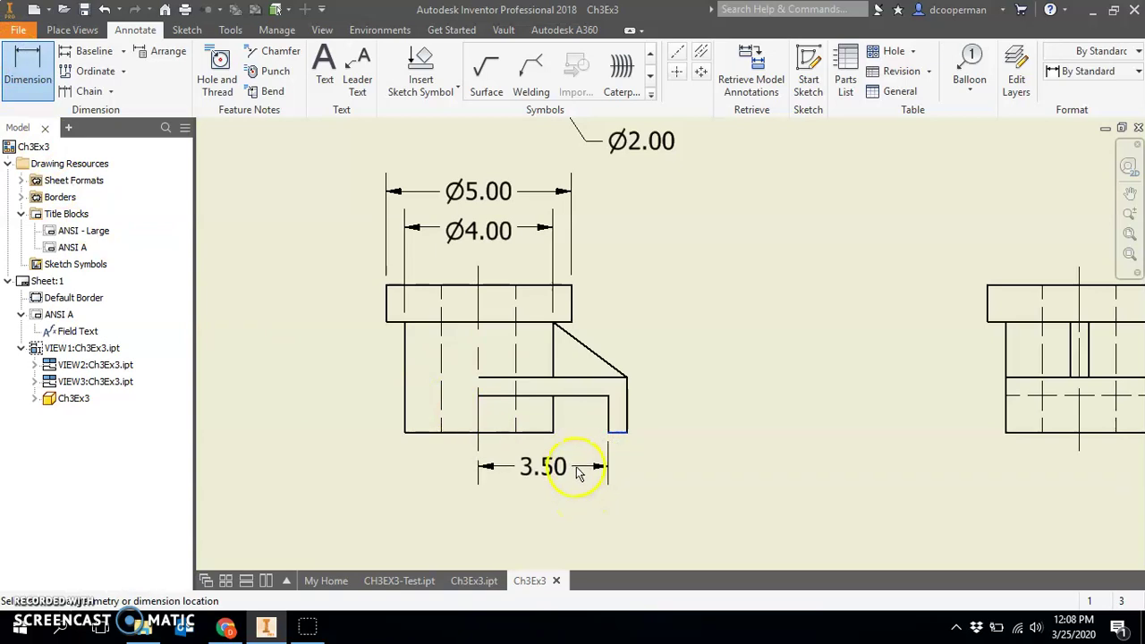
click(572, 475)
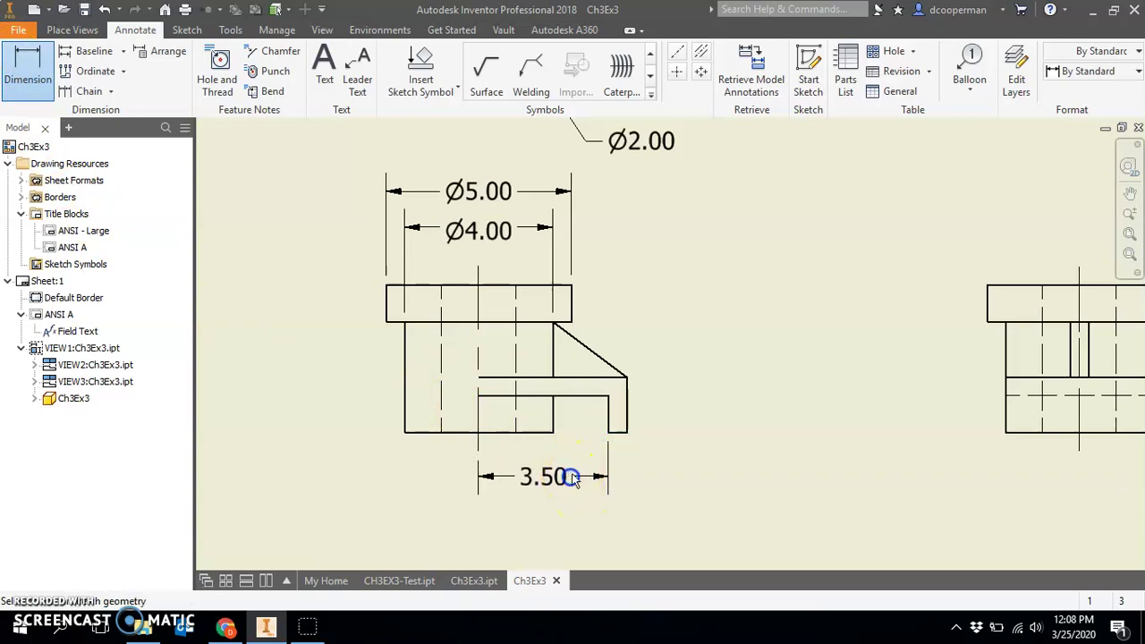
Add a 1.00 height dimension at the tab's end, with its text below the tab.
click(609, 436)
click(628, 435)
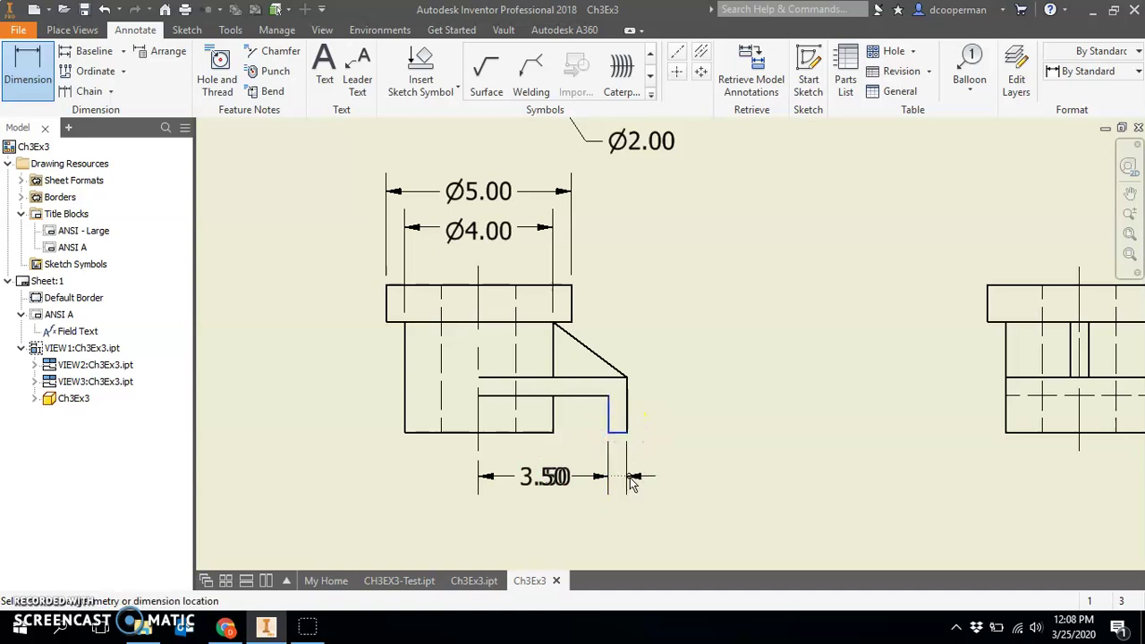
key(Escape)
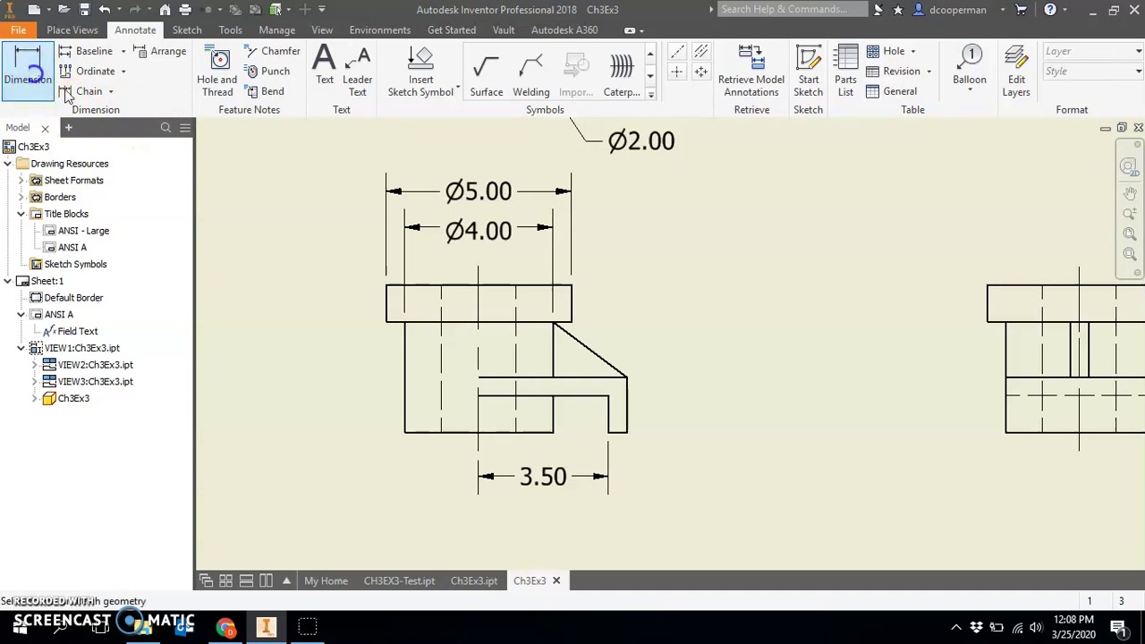
click(657, 411)
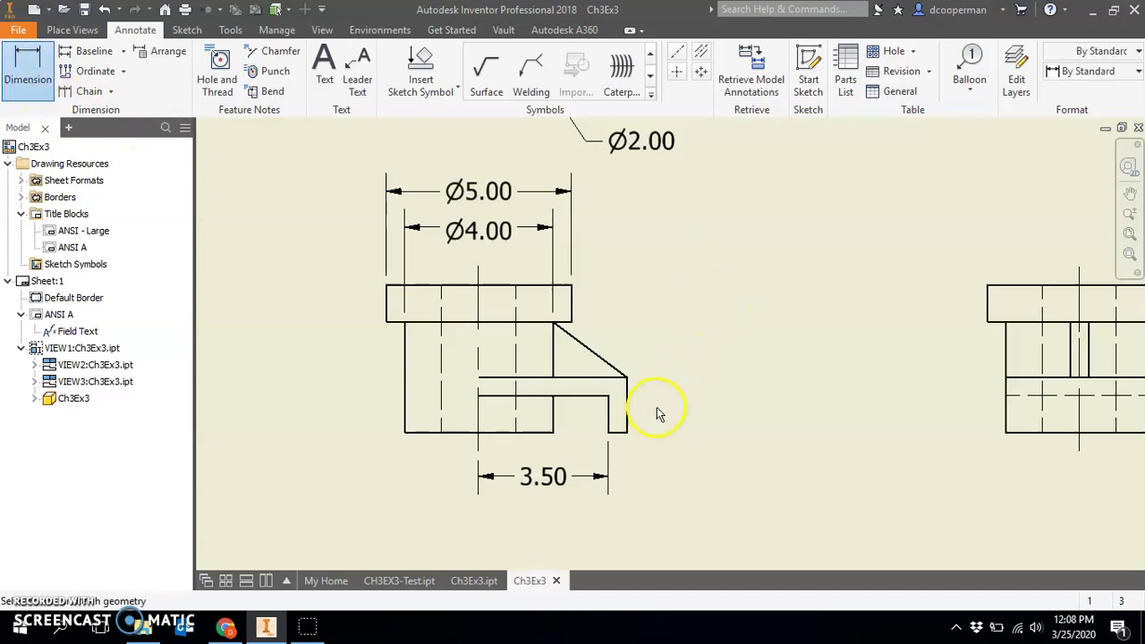
click(611, 399)
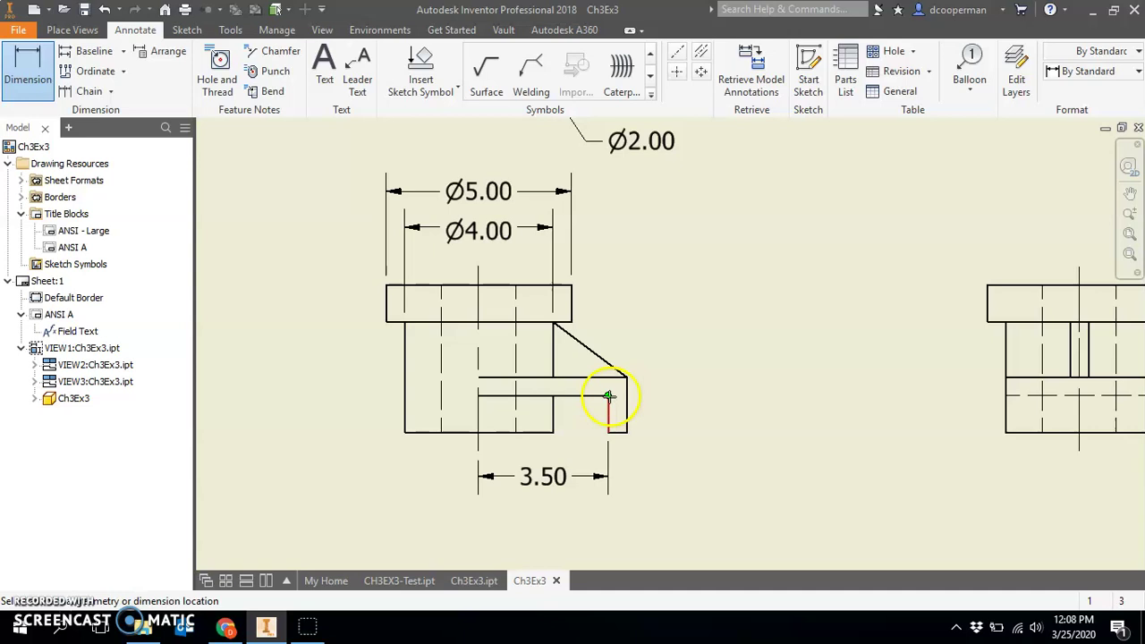
click(679, 421)
key(Escape)
drag(678, 358, 675, 445)
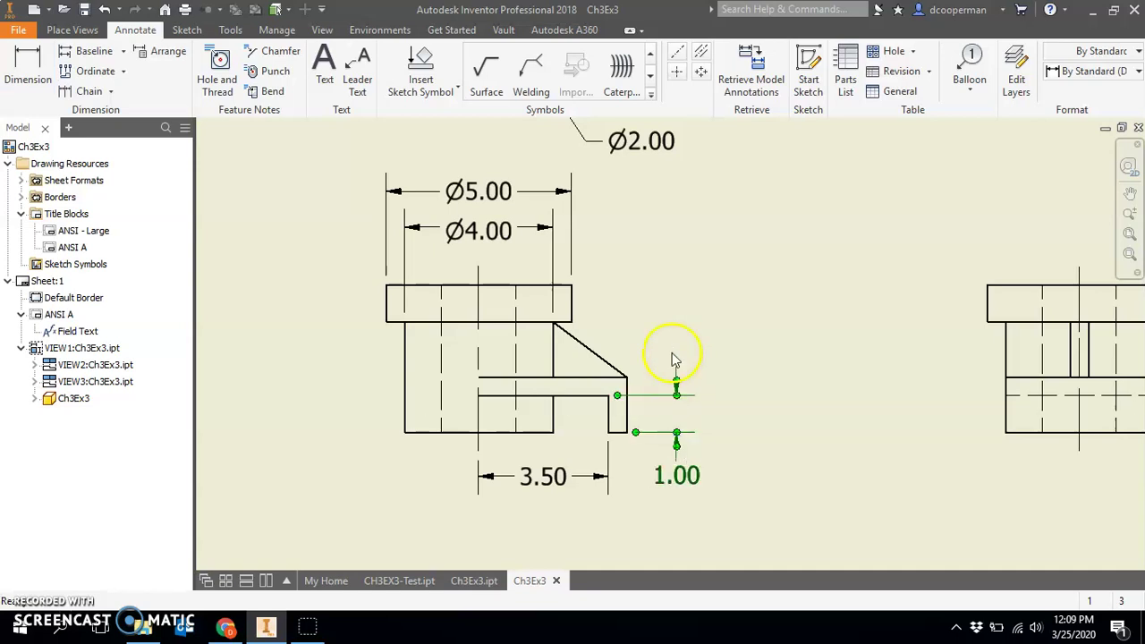
Dimension the front view's 1.50 tab height and 3.00 height on the right side.
click(36, 71)
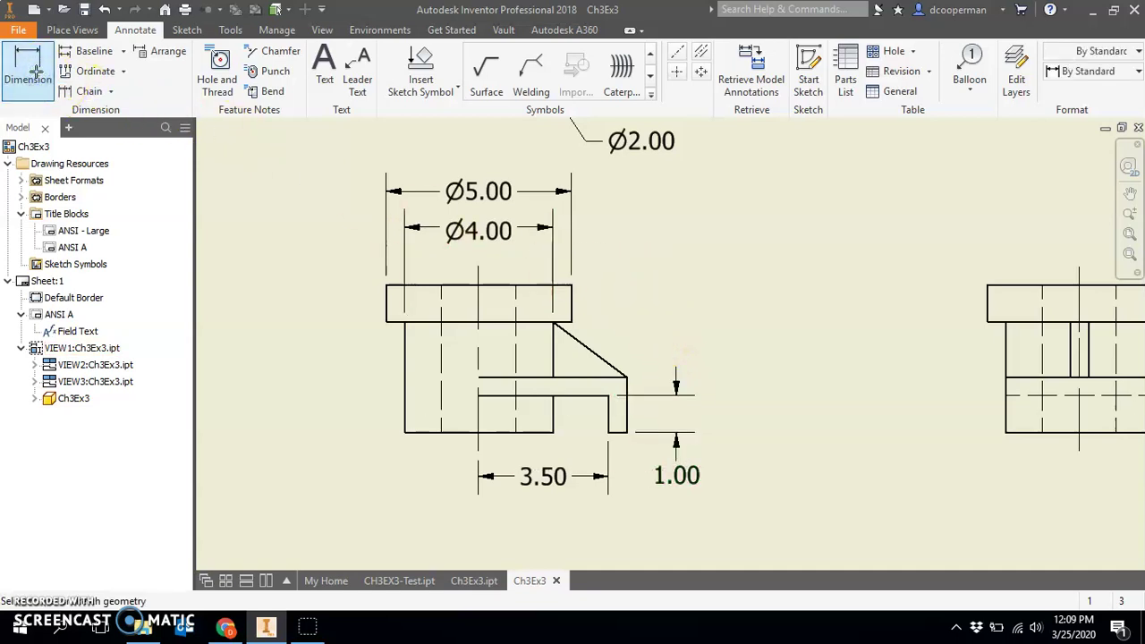
click(601, 392)
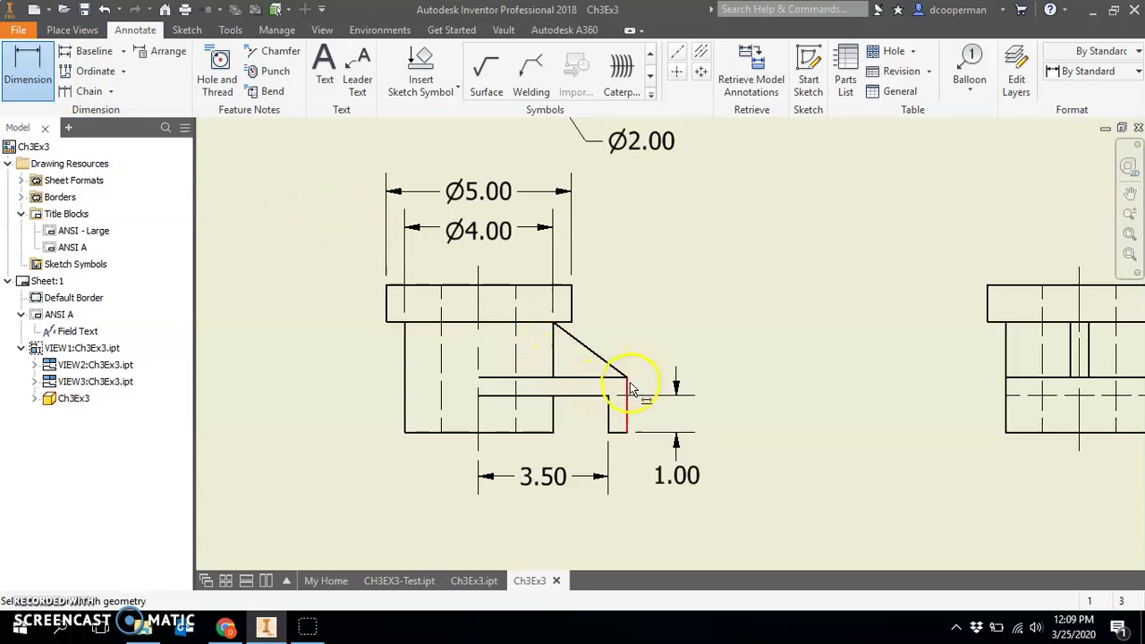
click(631, 391)
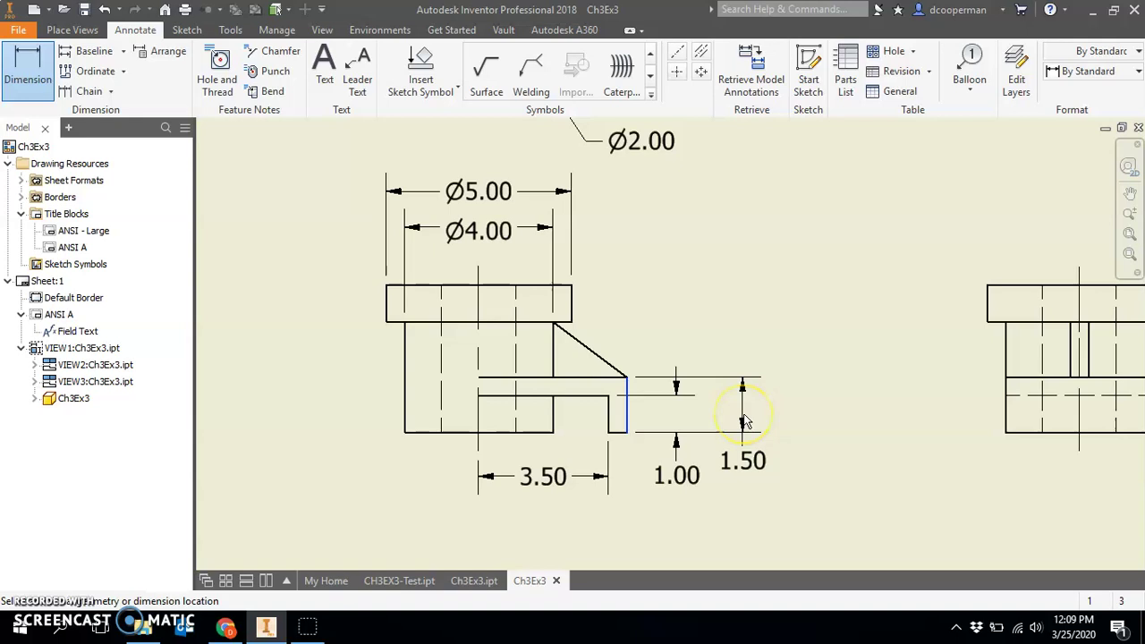
click(744, 420)
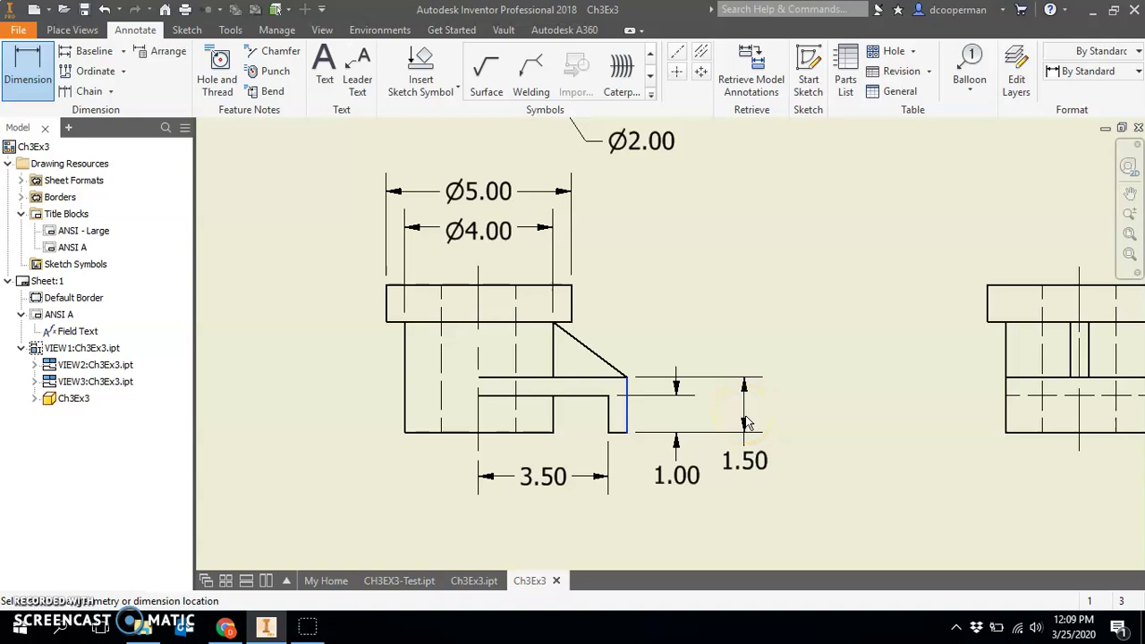
click(628, 431)
click(572, 321)
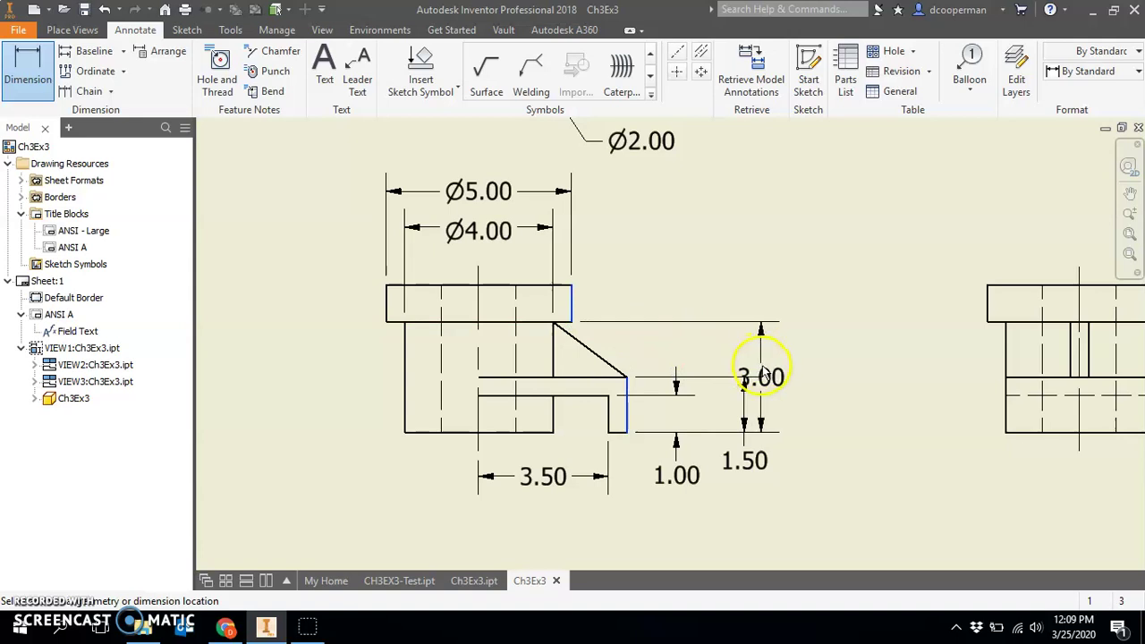
click(800, 377)
Add the 4.00 overall height and a .50 width dimension above, shifting the .50 text right.
click(626, 433)
click(567, 285)
click(858, 340)
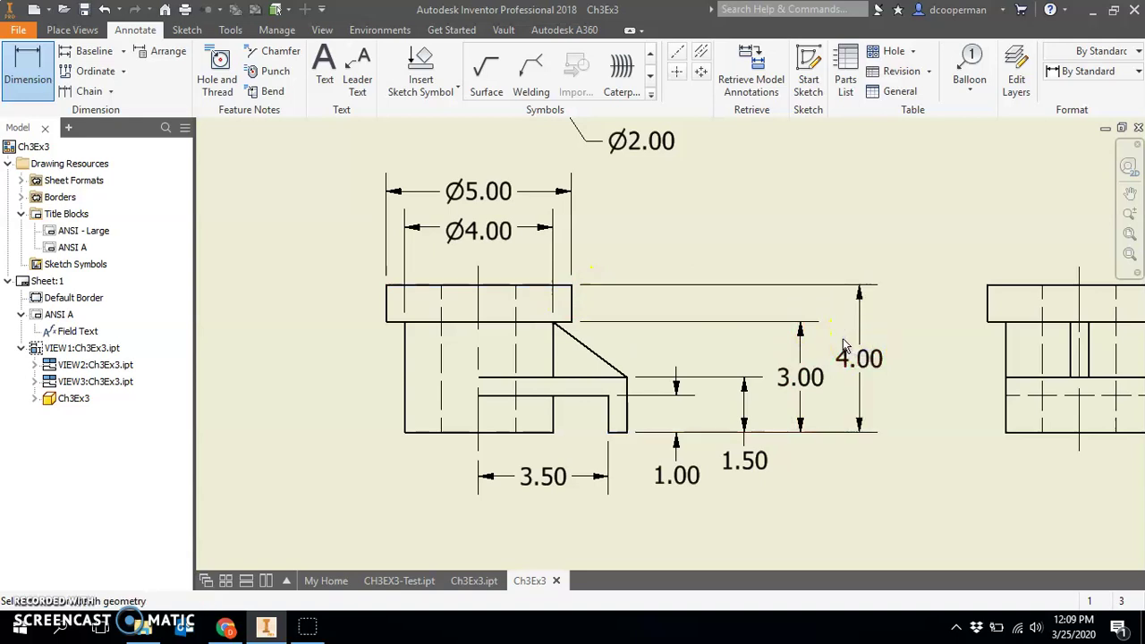
click(603, 394)
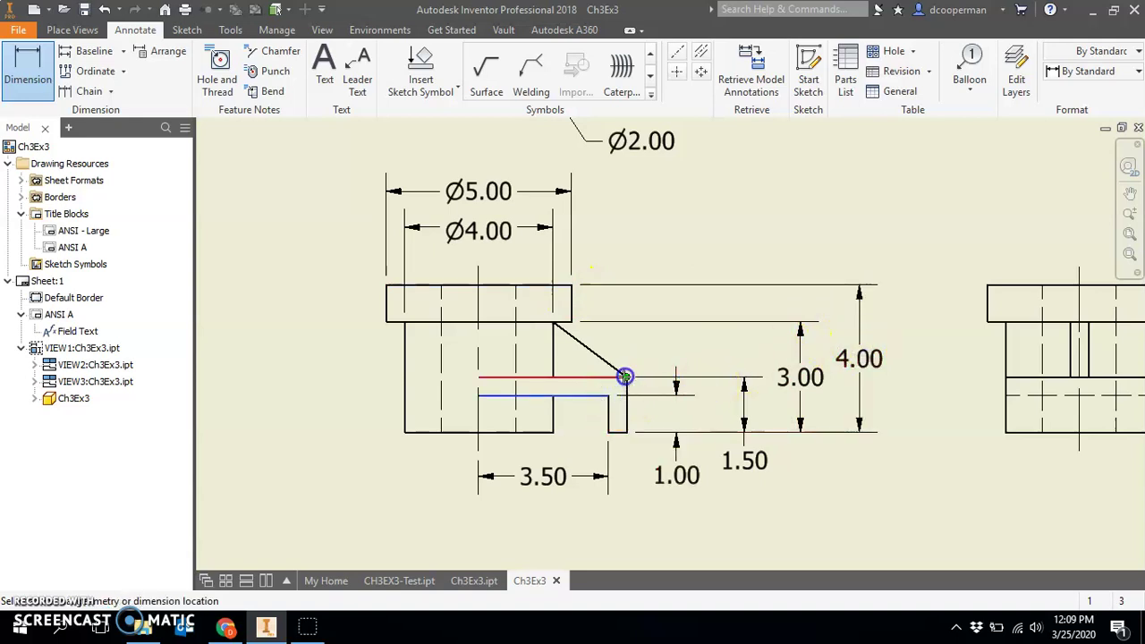
click(624, 377)
click(613, 262)
key(Escape)
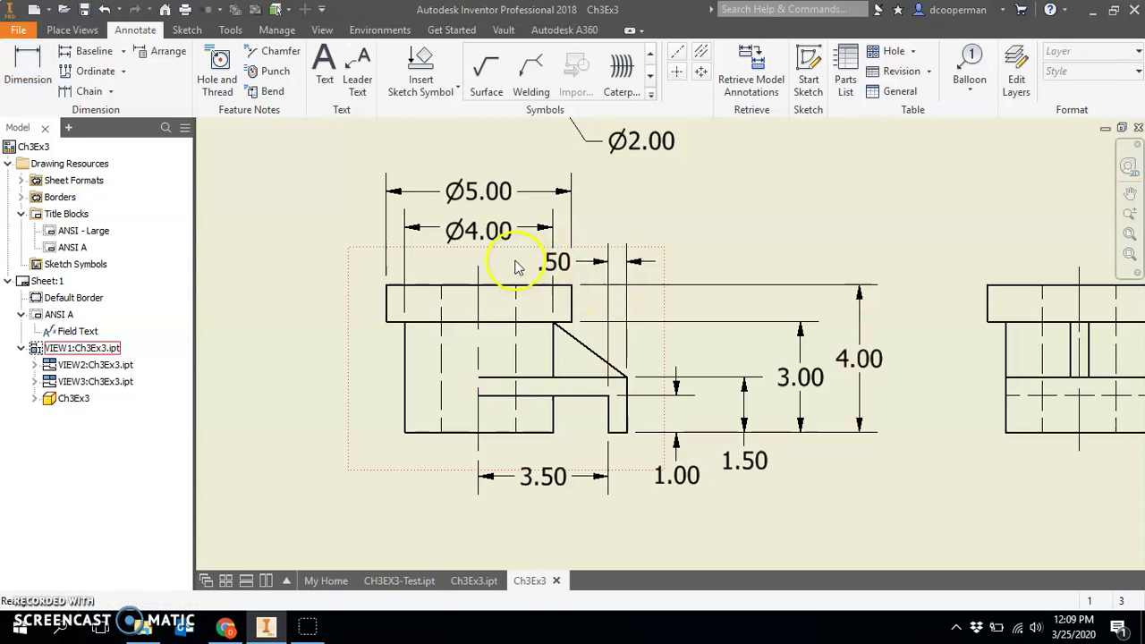
drag(528, 263, 677, 268)
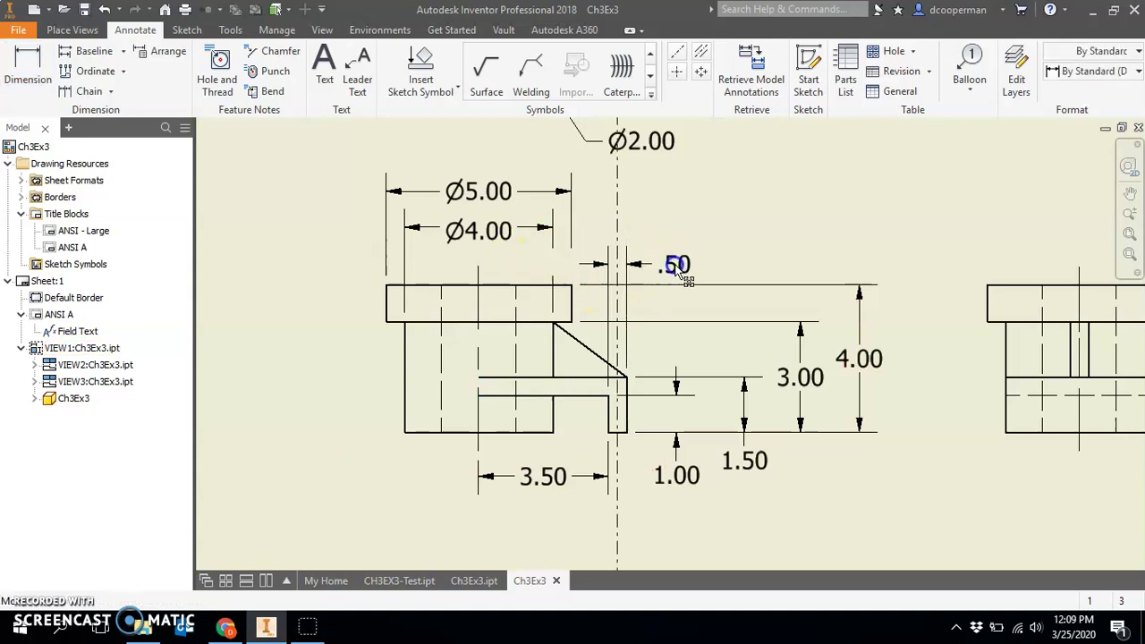
click(765, 238)
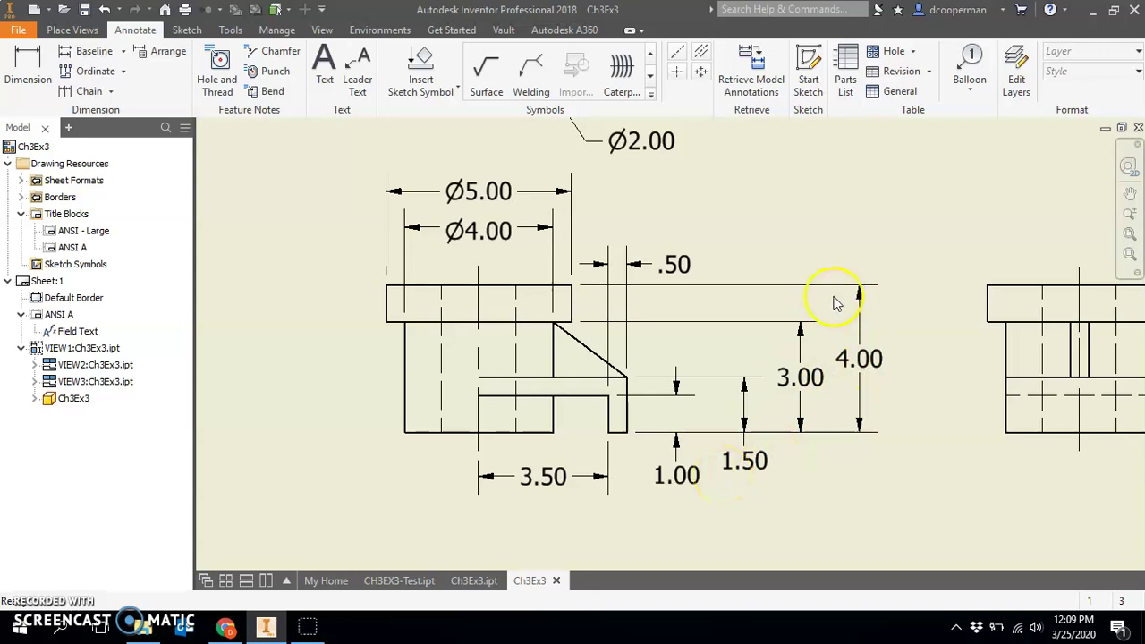
Review the full sheet and save the drawing as Ch3Ex3.idw in Inventor Drawing format.
scroll(566, 387, down, 3)
scroll(519, 408, up, 4)
scroll(468, 409, down, 6)
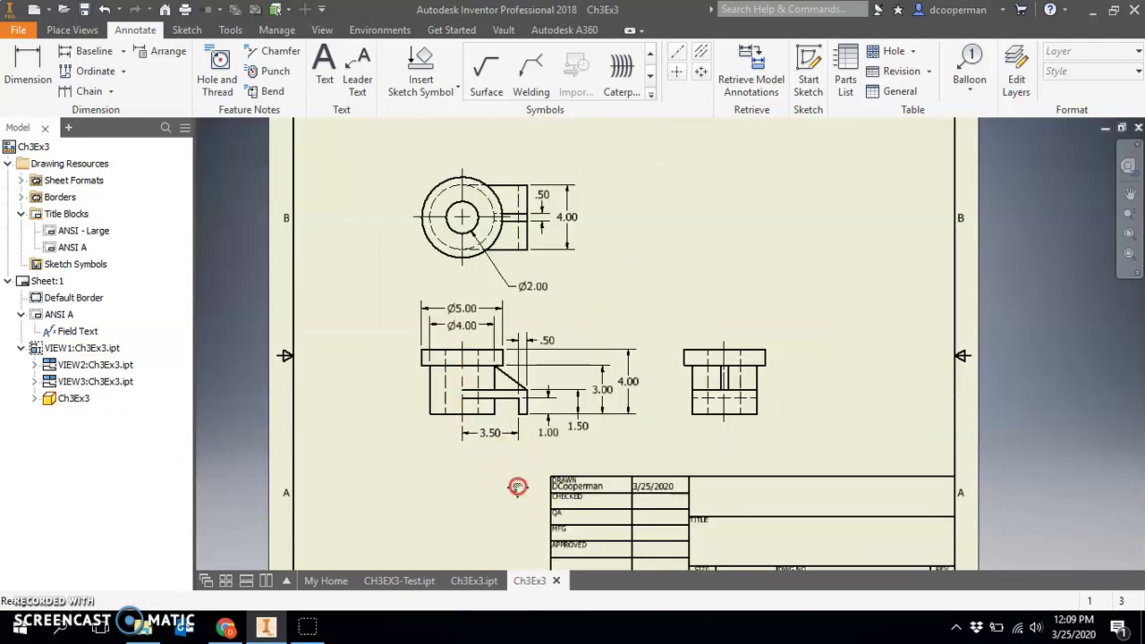
mouse_move(517, 487)
middle_down()
mouse_move(462, 366)
mouse_move(459, 325)
middle_up()
middle_drag(373, 348, 373, 483)
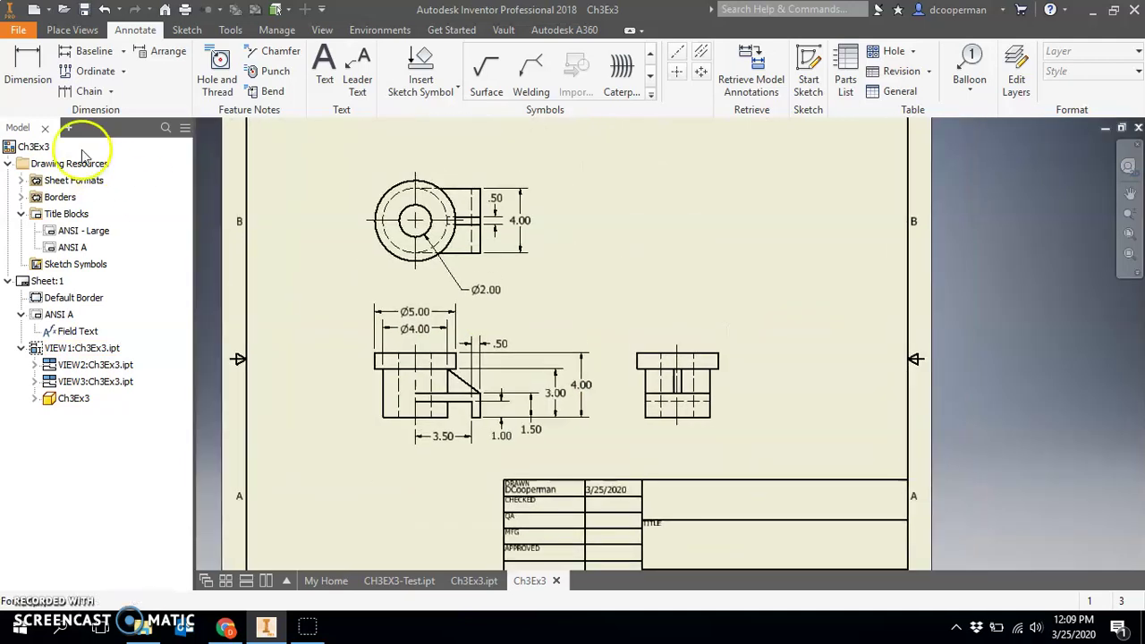
click(18, 29)
click(61, 200)
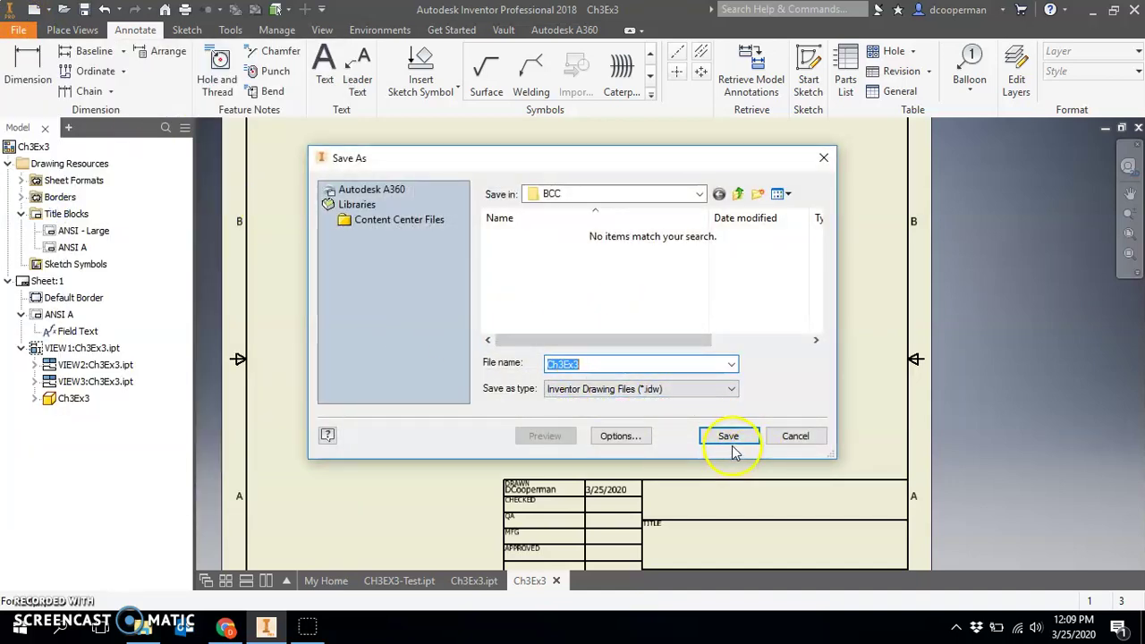
click(732, 445)
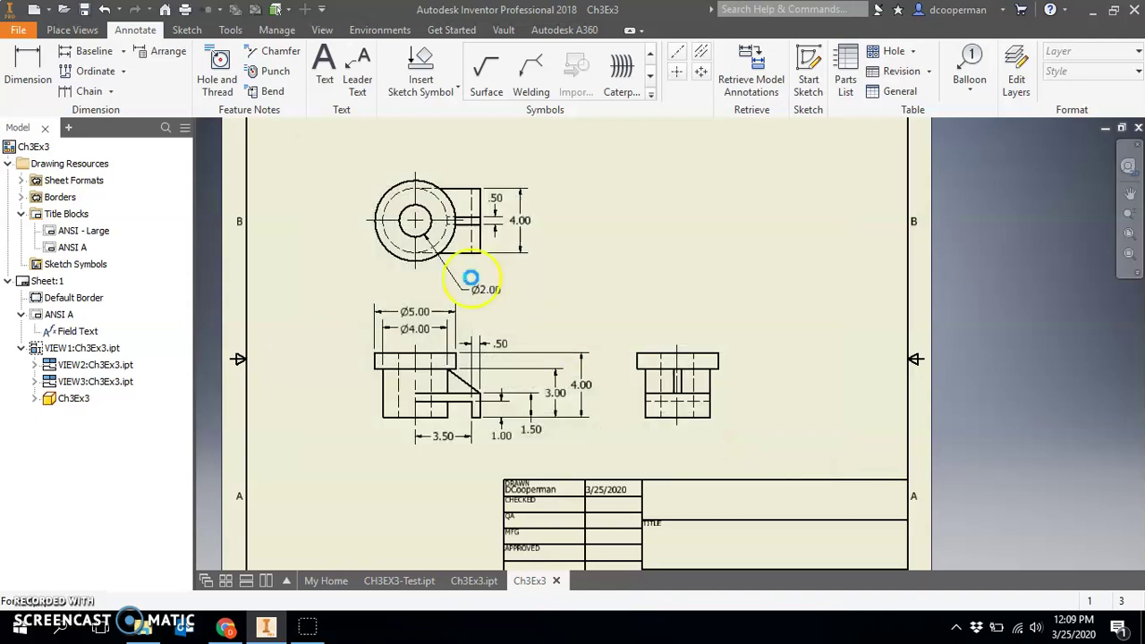
Export the Ch3Ex3 drawing as a PDF file to the BCC folder.
click(17, 31)
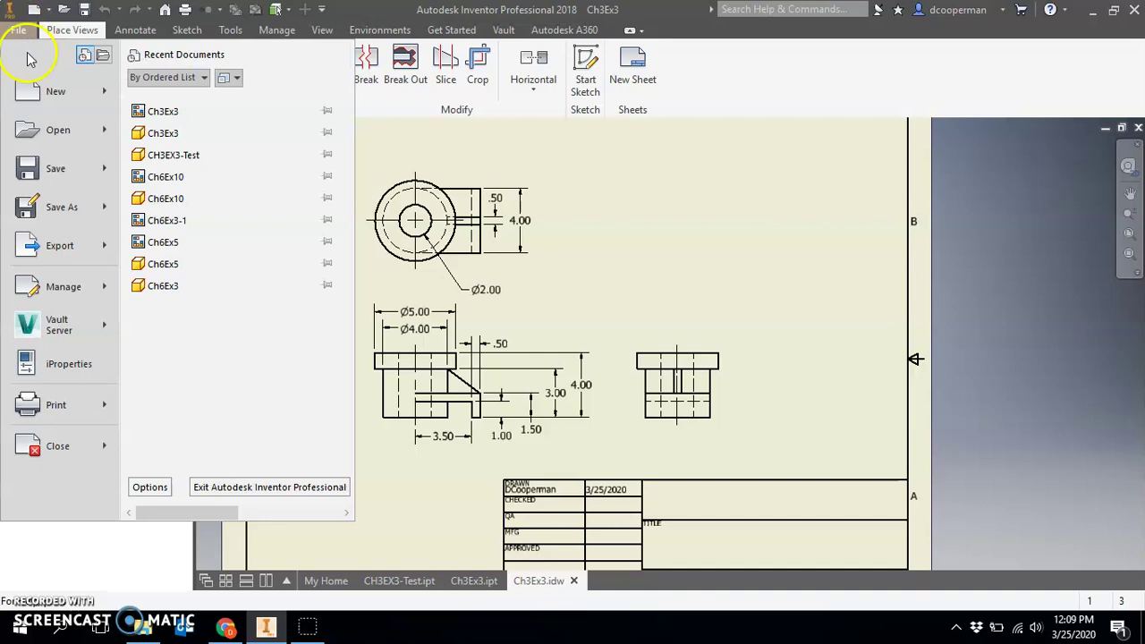
mouse_move(85, 246)
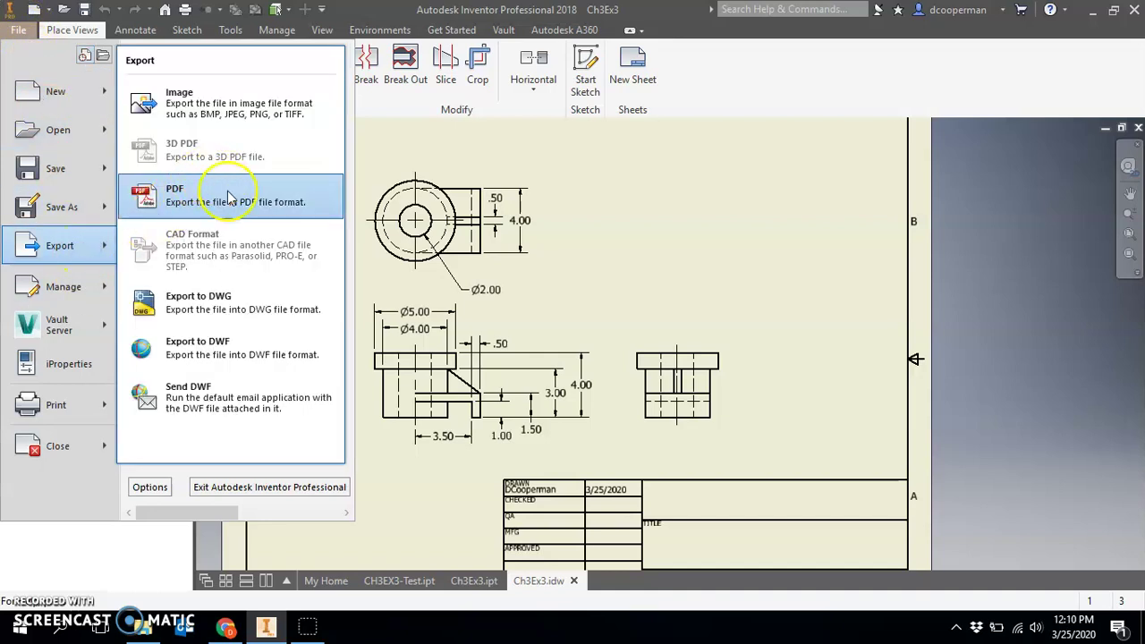
click(165, 199)
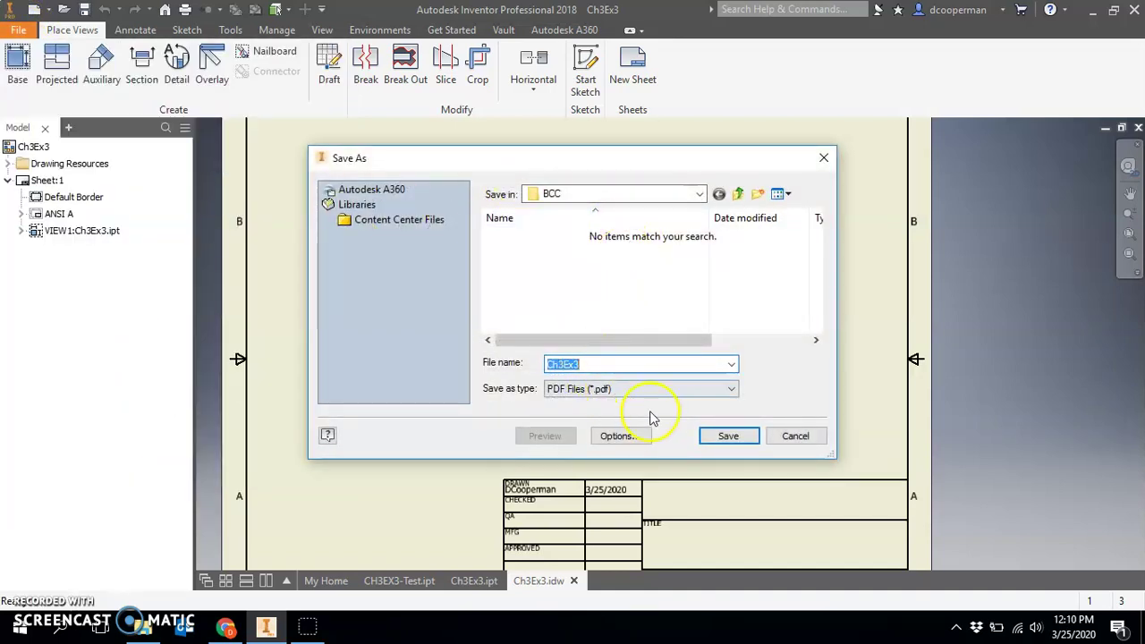
click(725, 436)
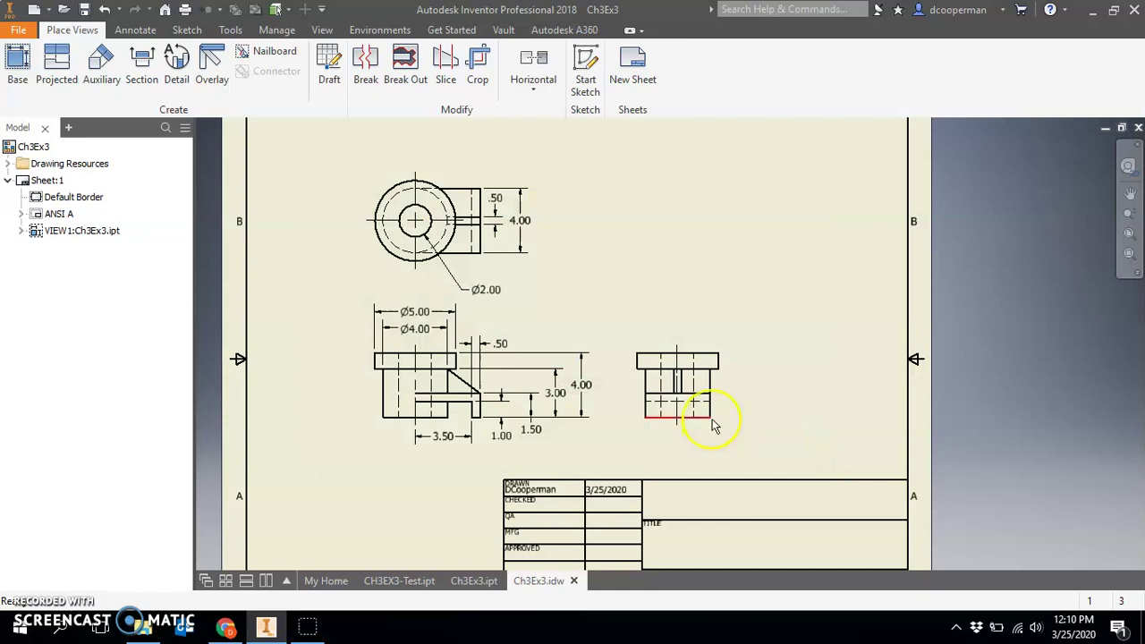
Search 'computer' from the Start menu, open Computer Management, then close it.
click(739, 449)
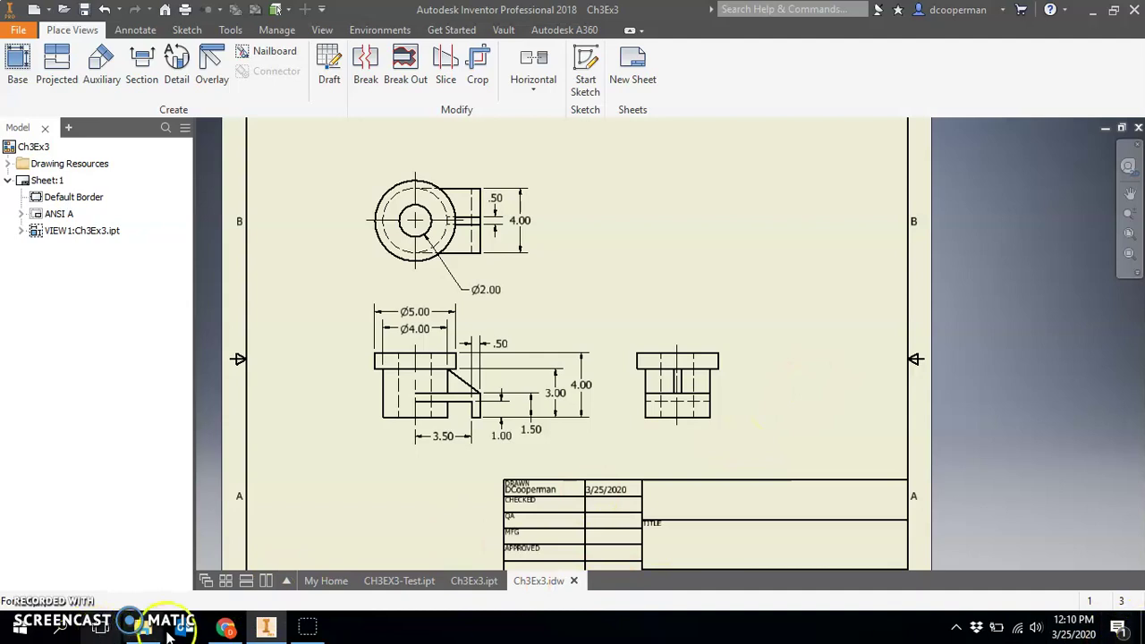
click(19, 626)
text(computer)
click(95, 141)
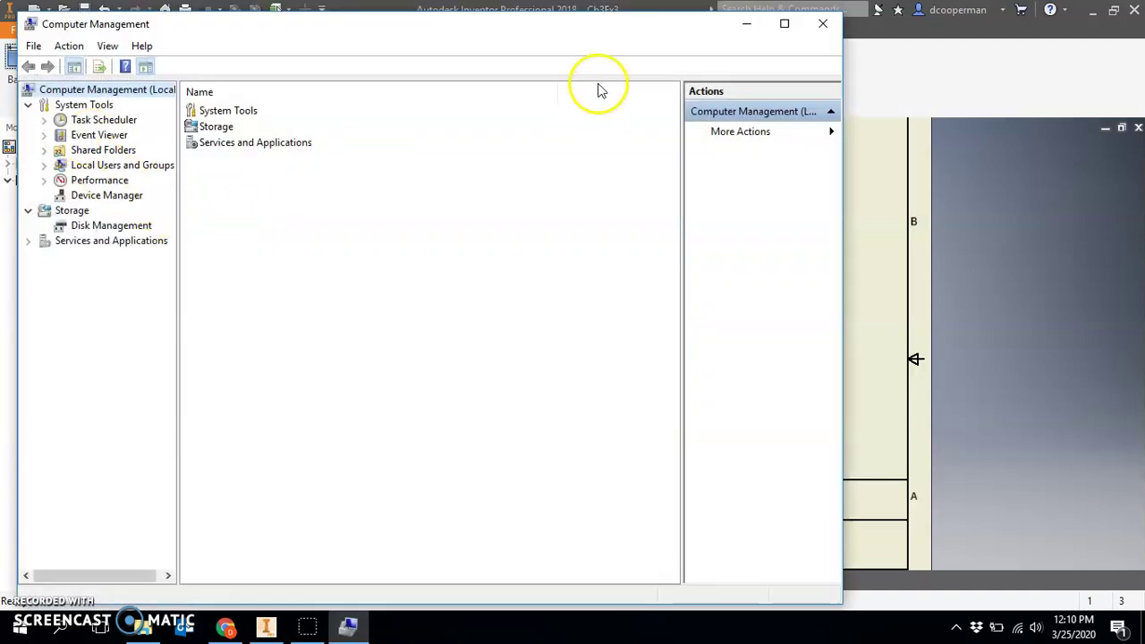
click(822, 23)
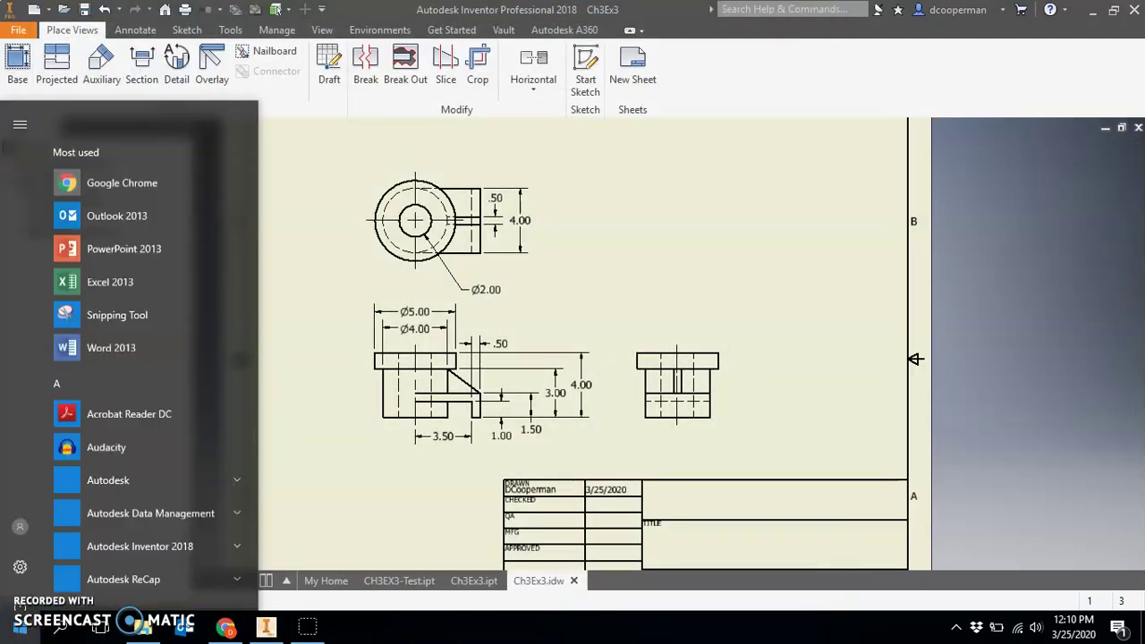